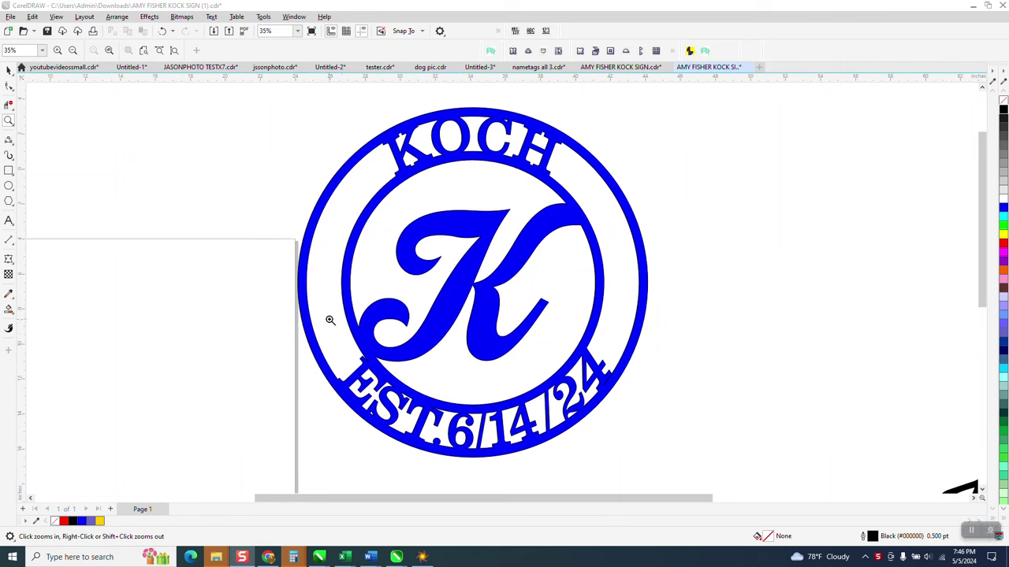
- Inspect the EST. 6 14 24 lettering, then move that text up above the page
left_click_drag(327, 348, 580, 463)
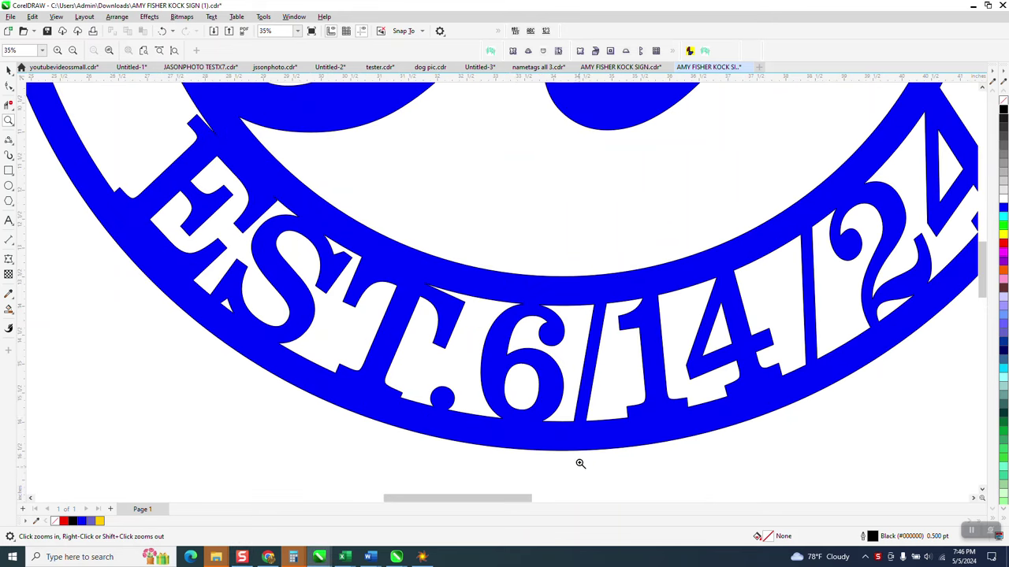
scroll(513, 412, "down", 1)
left_click_drag(391, 284, 535, 379)
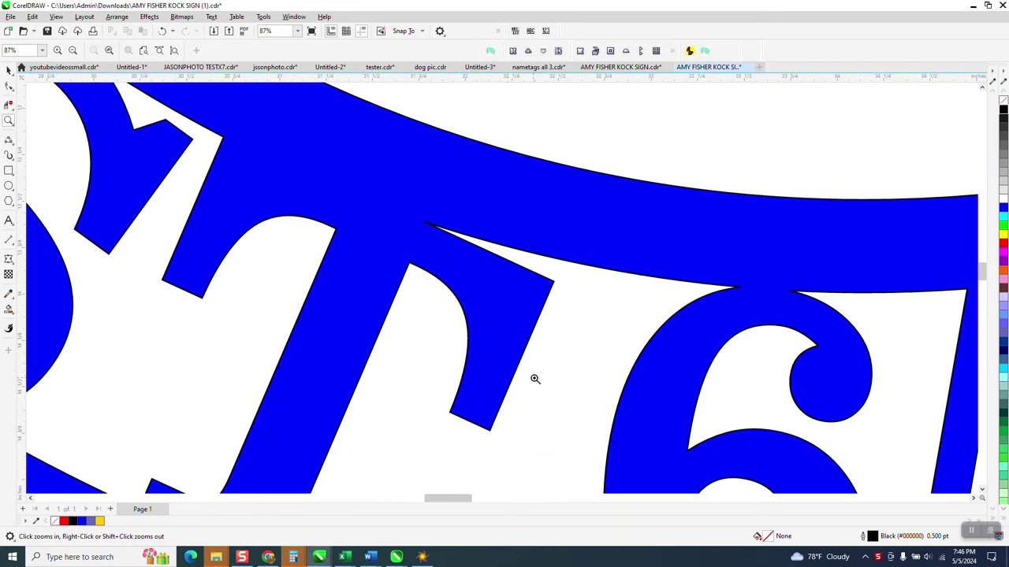
scroll(498, 322, "down", 1)
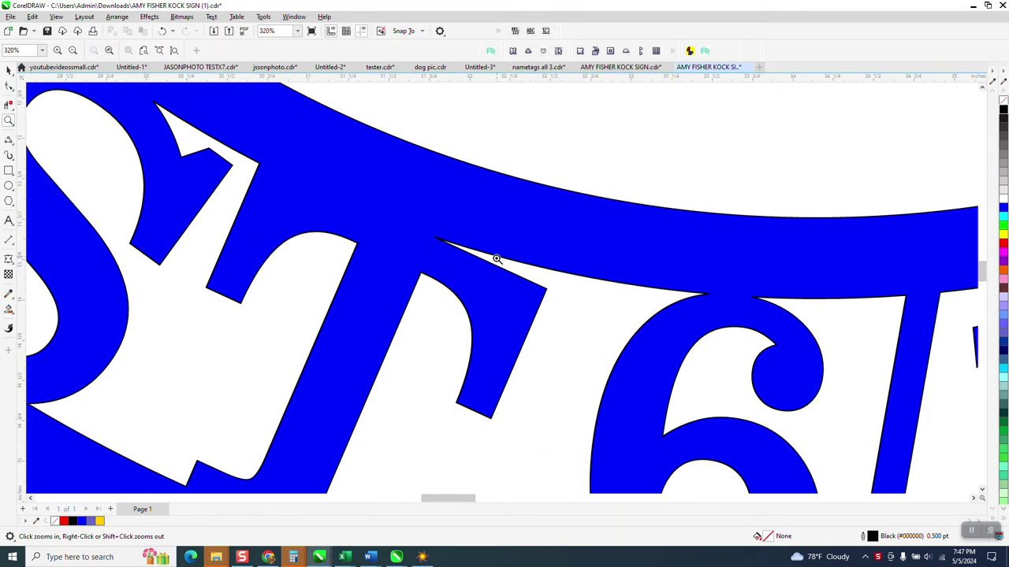
scroll(480, 252, "down", 3)
scroll(712, 307, "up", 1)
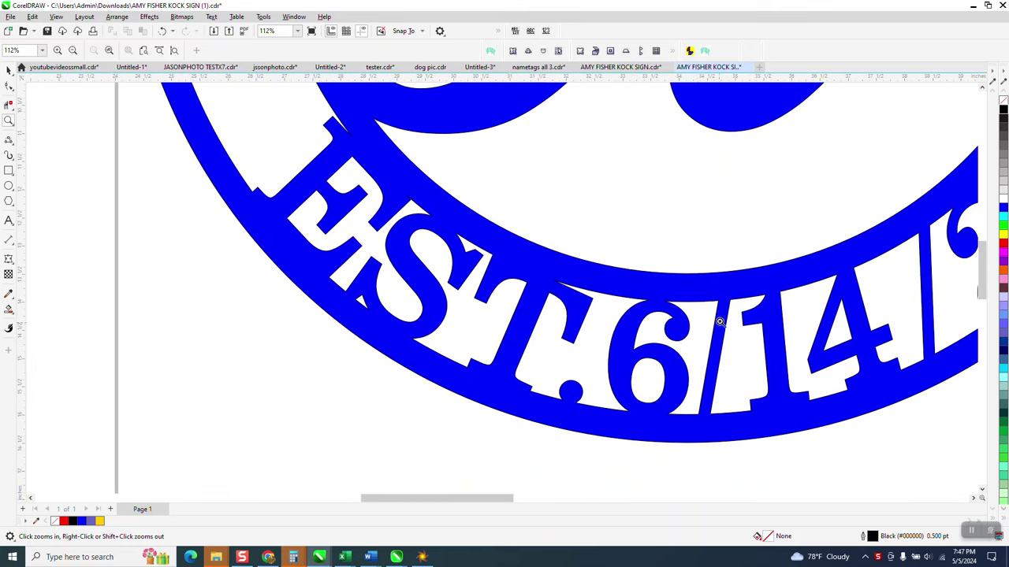
scroll(720, 321, "down", 1)
scroll(715, 307, "down", 1)
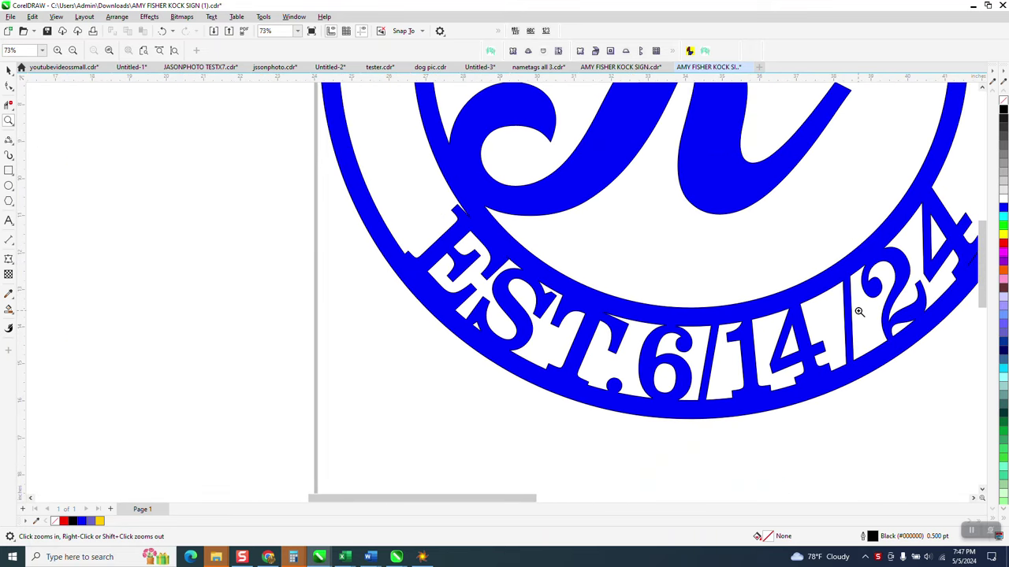
scroll(859, 312, "down", 7)
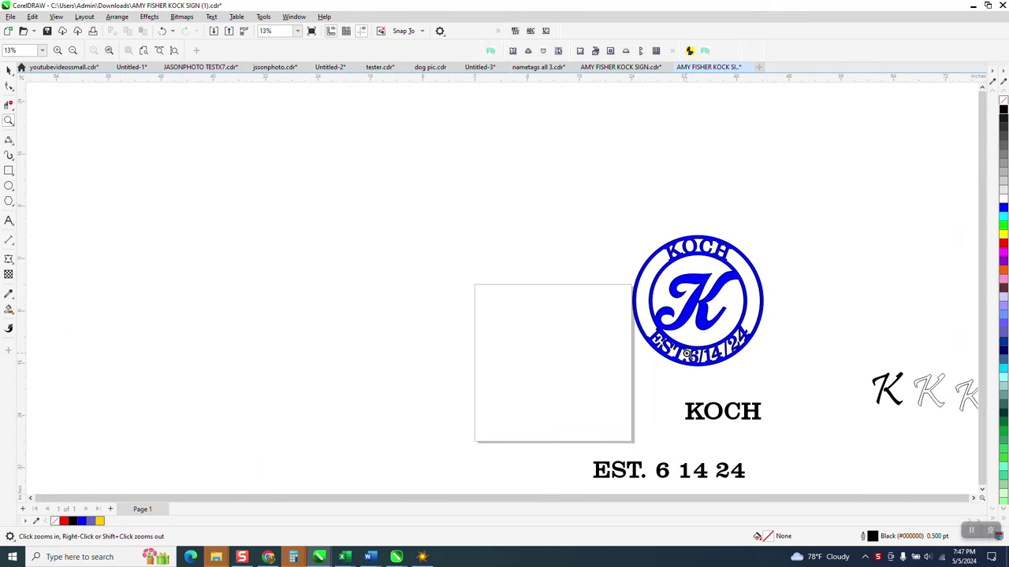
left_click(8, 70)
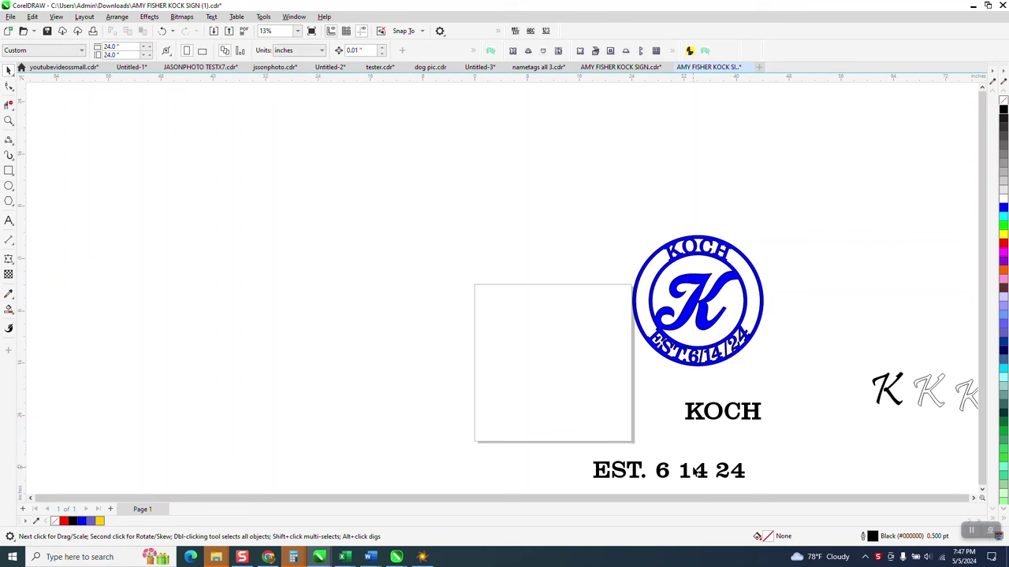
left_click_drag(708, 476, 550, 230)
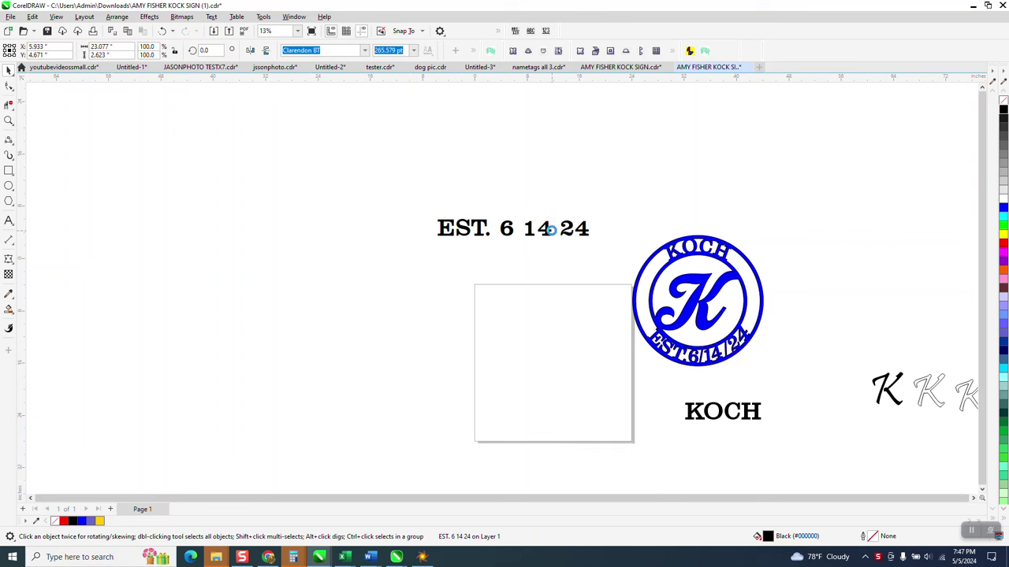
- Draw a circle centred on the page and set its width to 20 inches
left_click(9, 186)
left_click_drag(483, 289, 383, 435)
key("p")
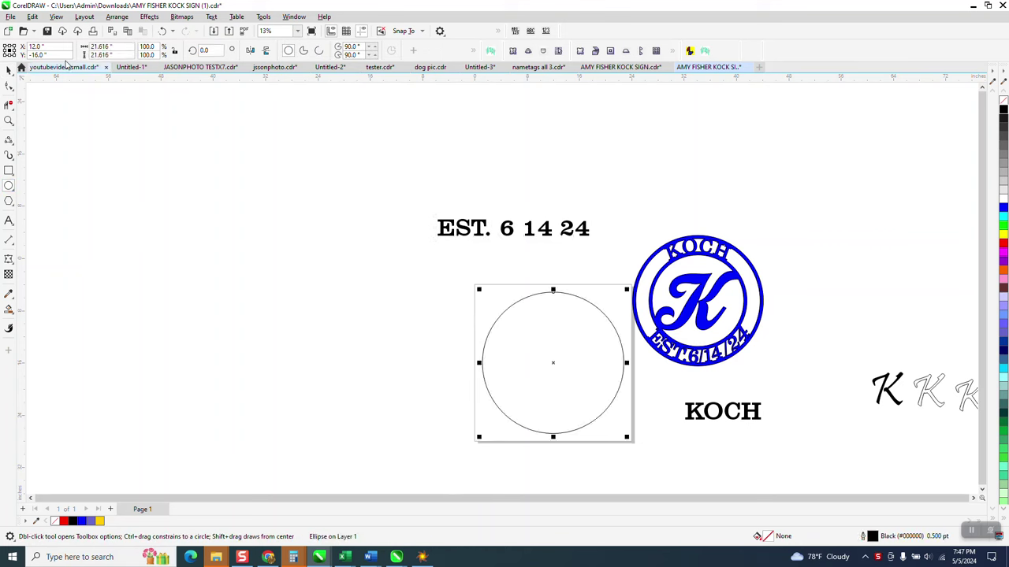
left_click(130, 50)
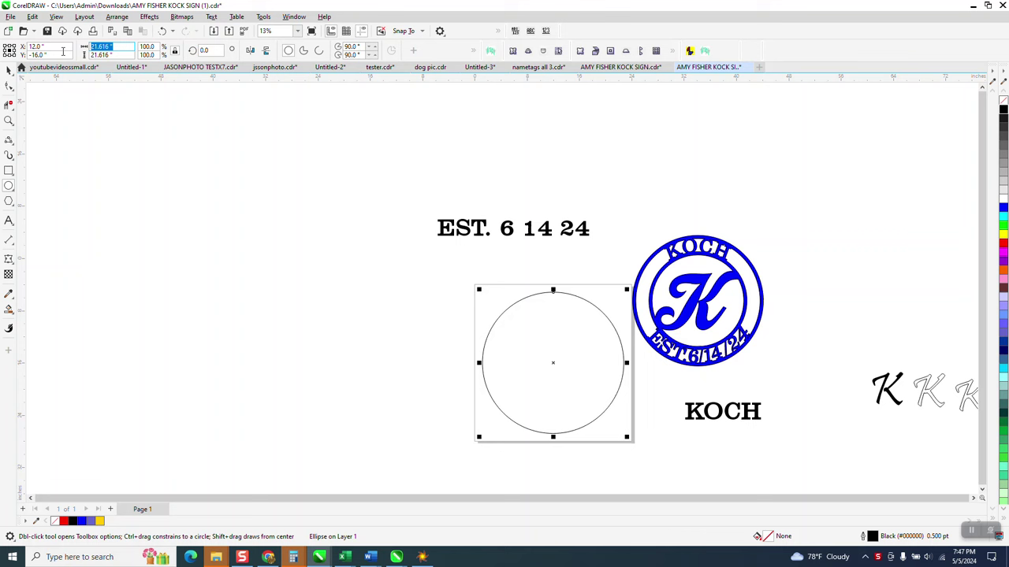
type("20")
key("Return")
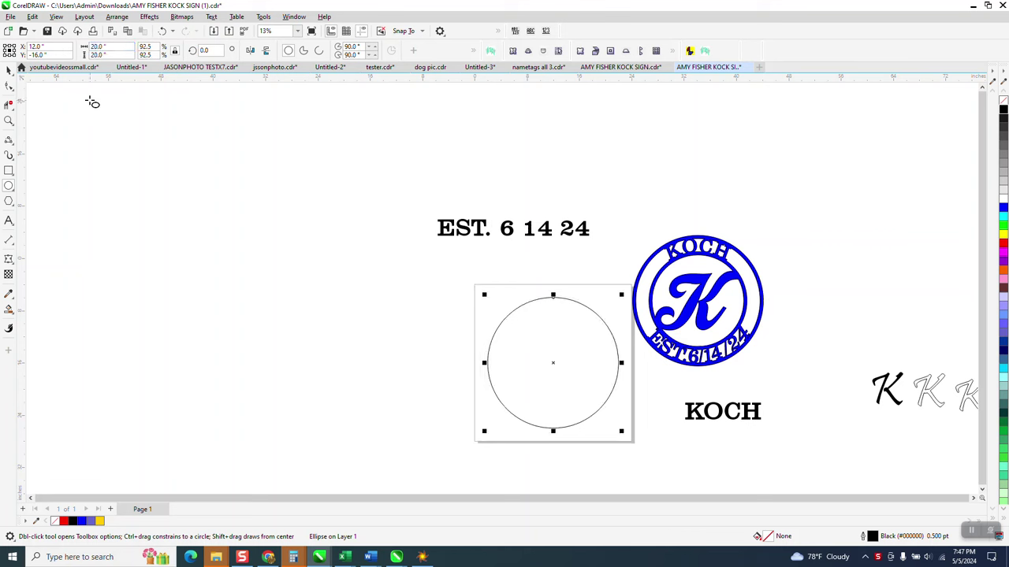
- Duplicate the circle, resize the copy to 19 inches and keep it concentric
left_click(9, 69)
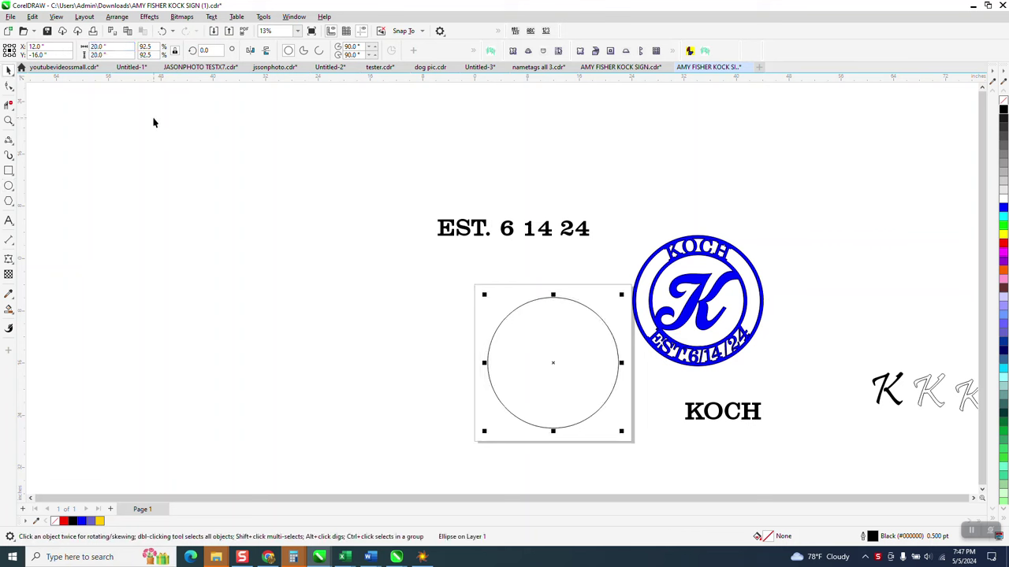
key("ctrl+d")
left_click(110, 46)
type("1")
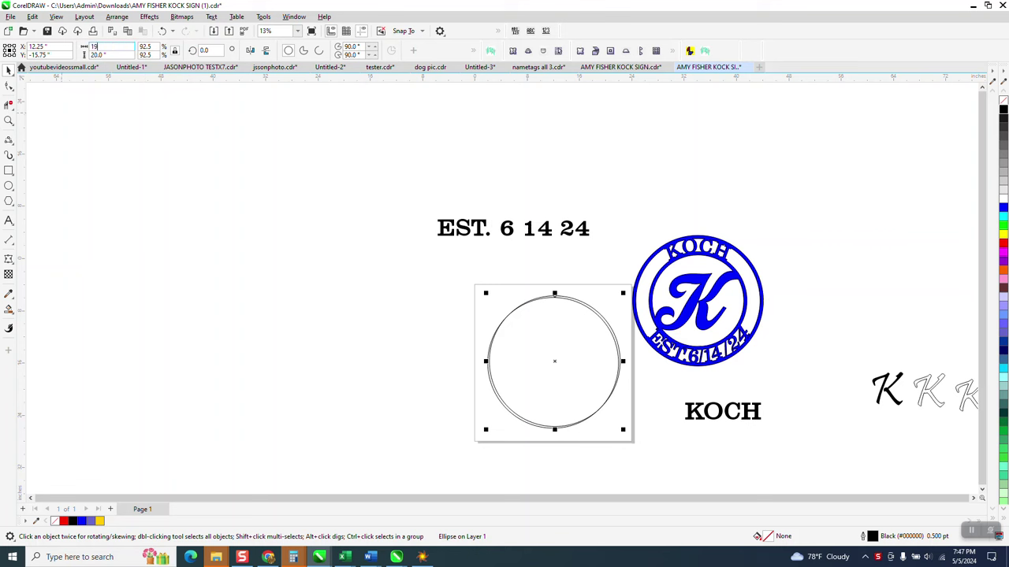
type("9")
key("Return")
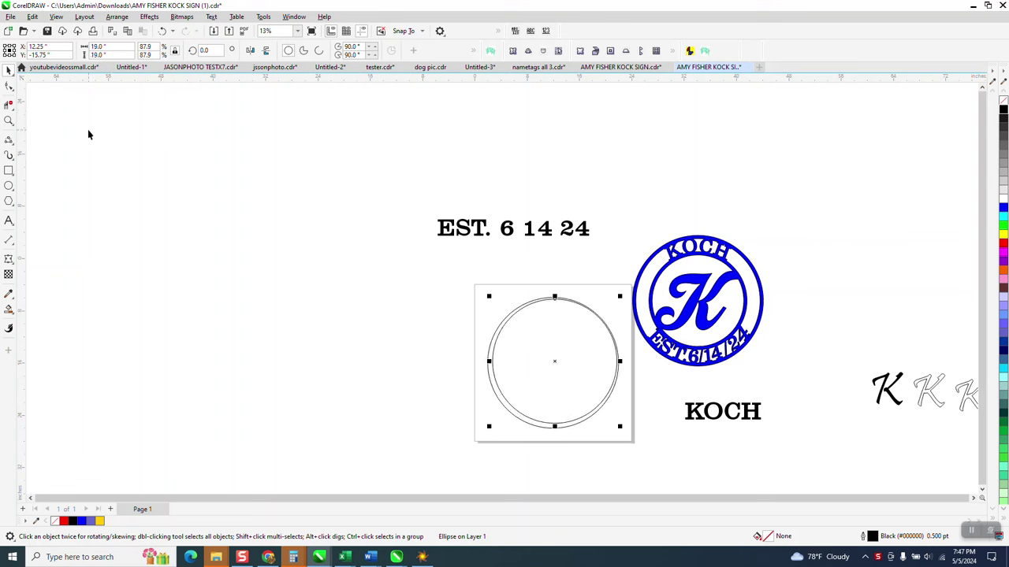
key("p")
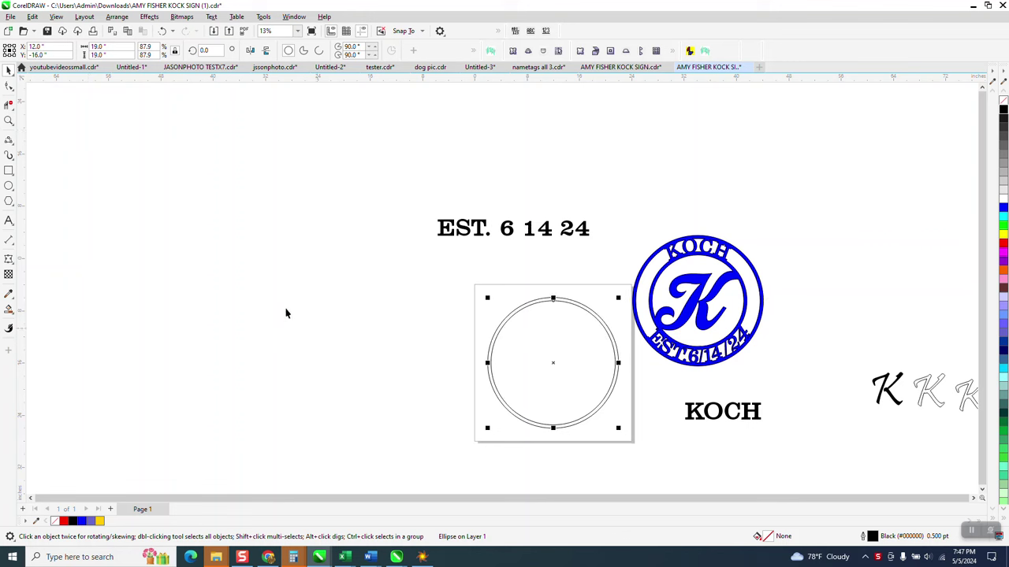
- Set the nudge distance to 25 inches and nudge the 20-inch circle left
left_click(10, 70)
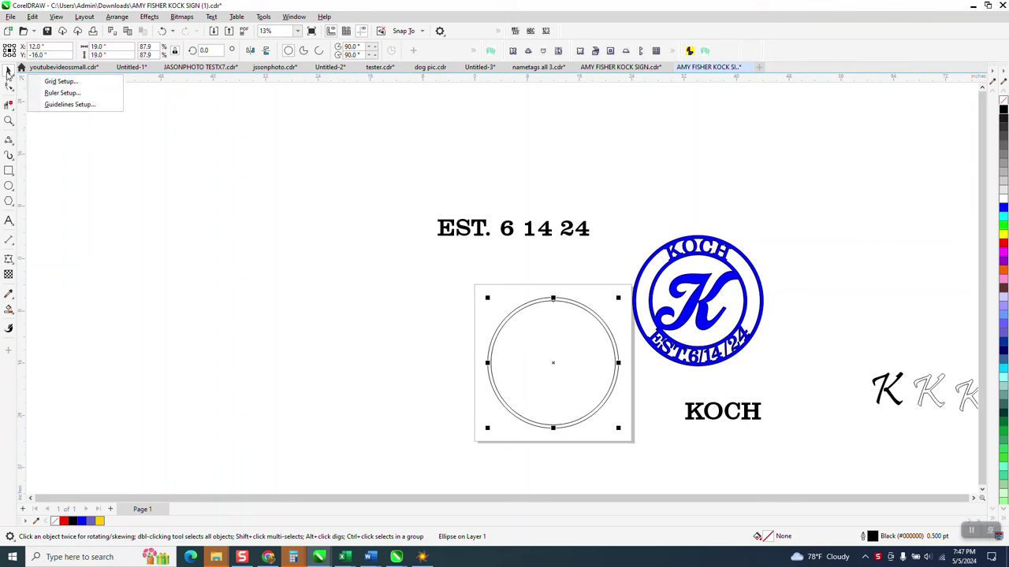
left_click(306, 111)
double_click(355, 50)
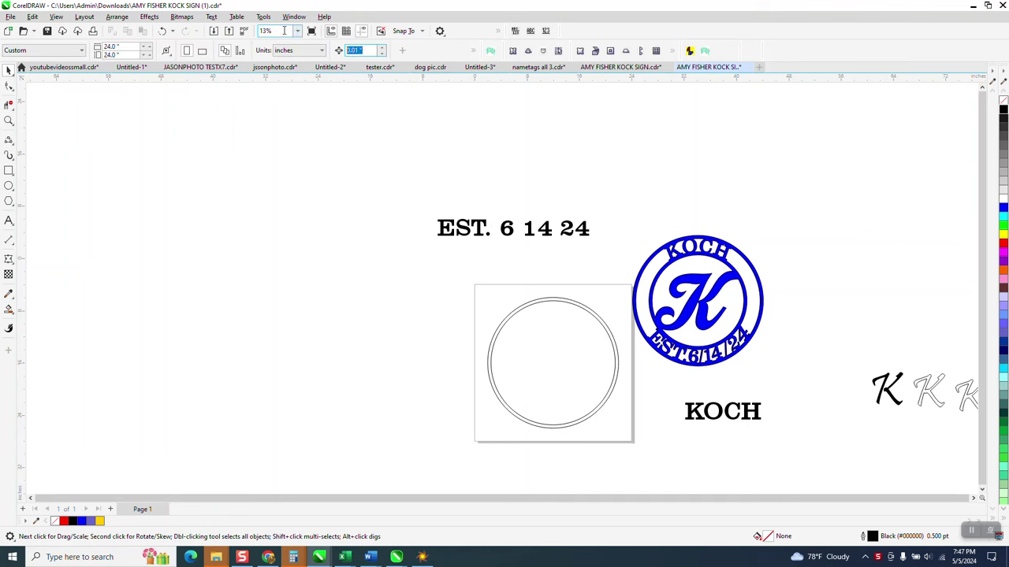
type("25")
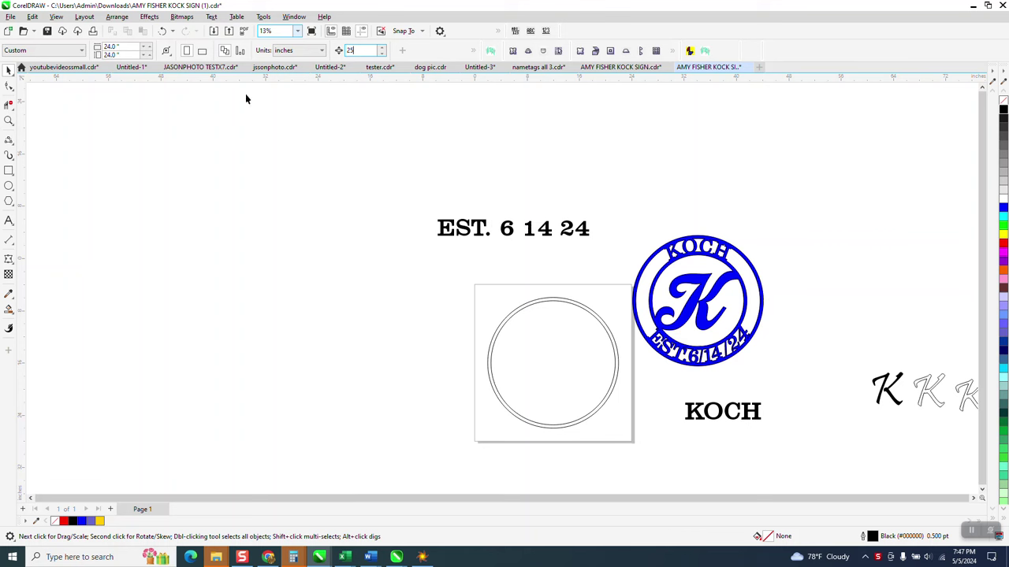
left_click(571, 300)
key("Left")
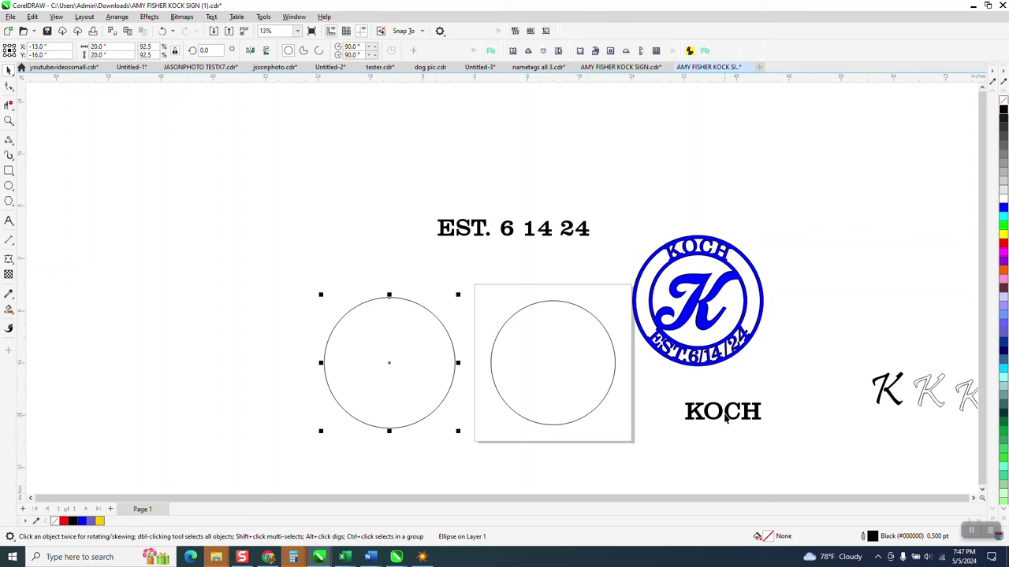
- Move KOCH into the circle and fit it along the circle's top
left_click_drag(725, 418, 556, 369)
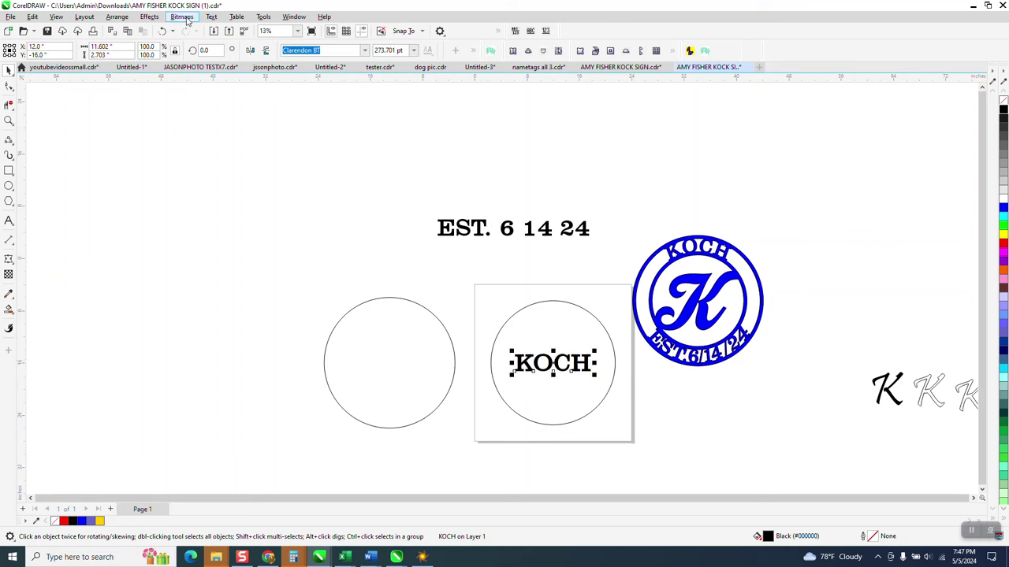
left_click(211, 16)
left_click(247, 160)
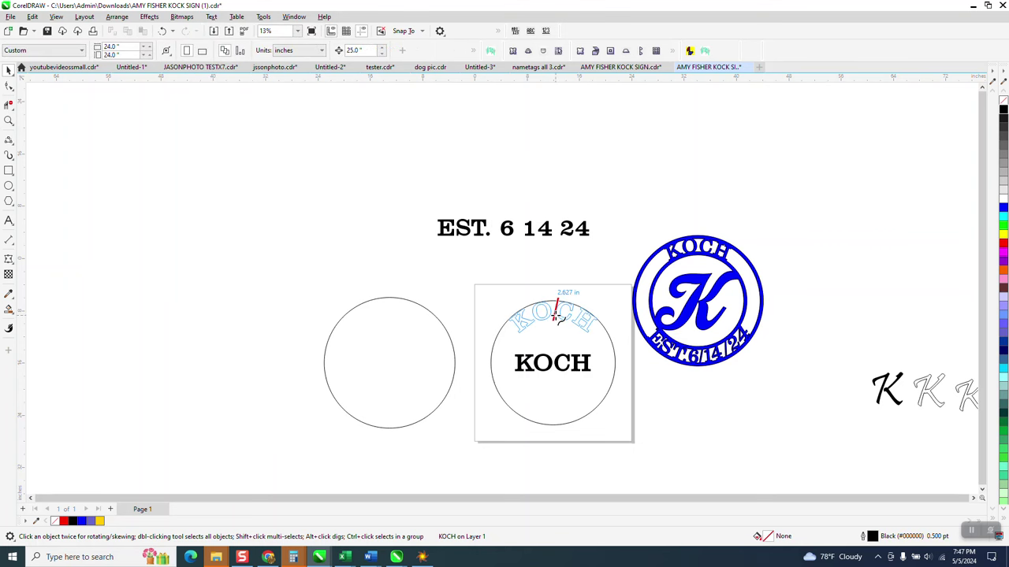
left_click(556, 314)
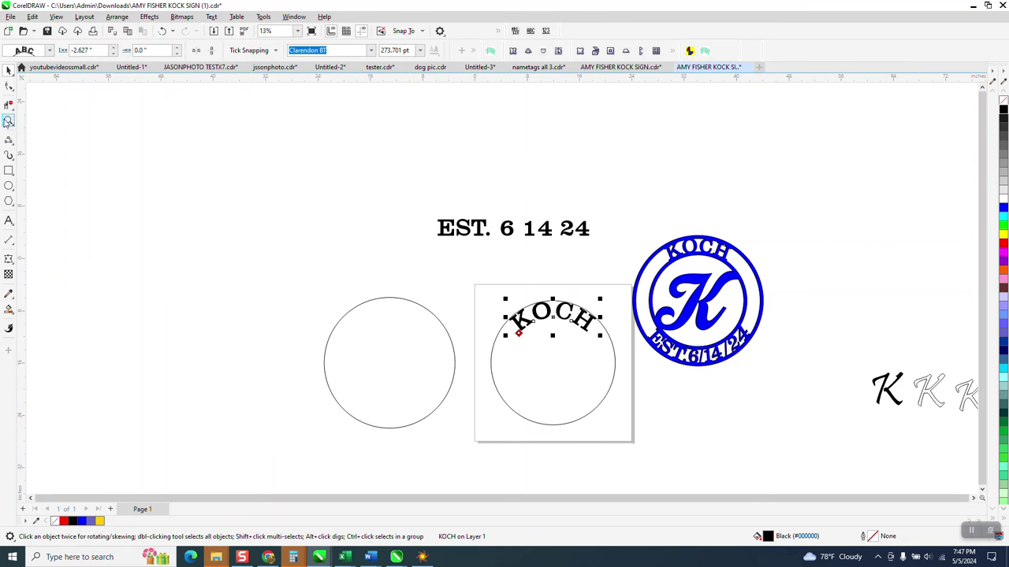
- Shift the arched KOCH along the circle with the offset spinner to centre it
left_click_drag(483, 268, 642, 376)
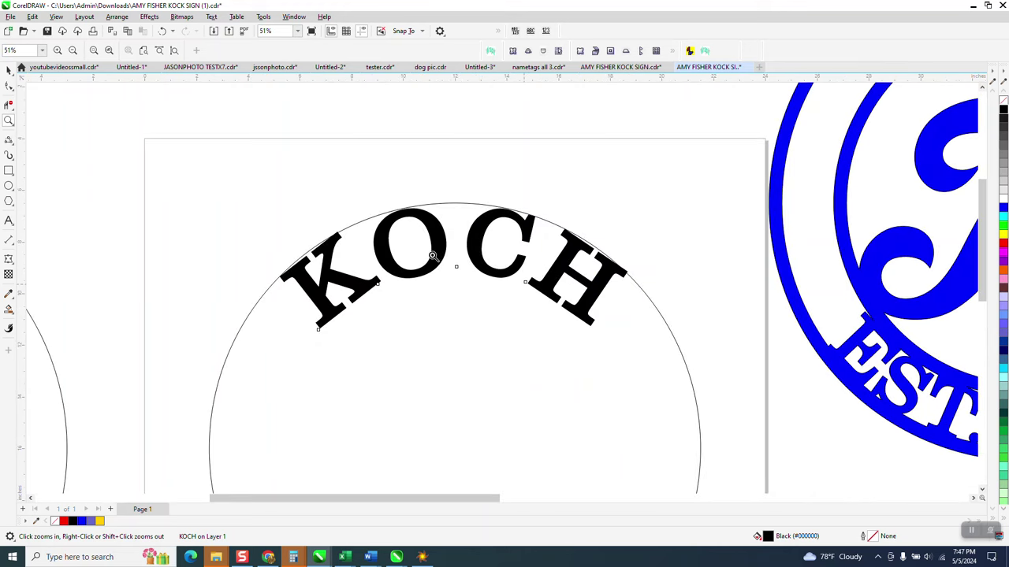
left_click(9, 71)
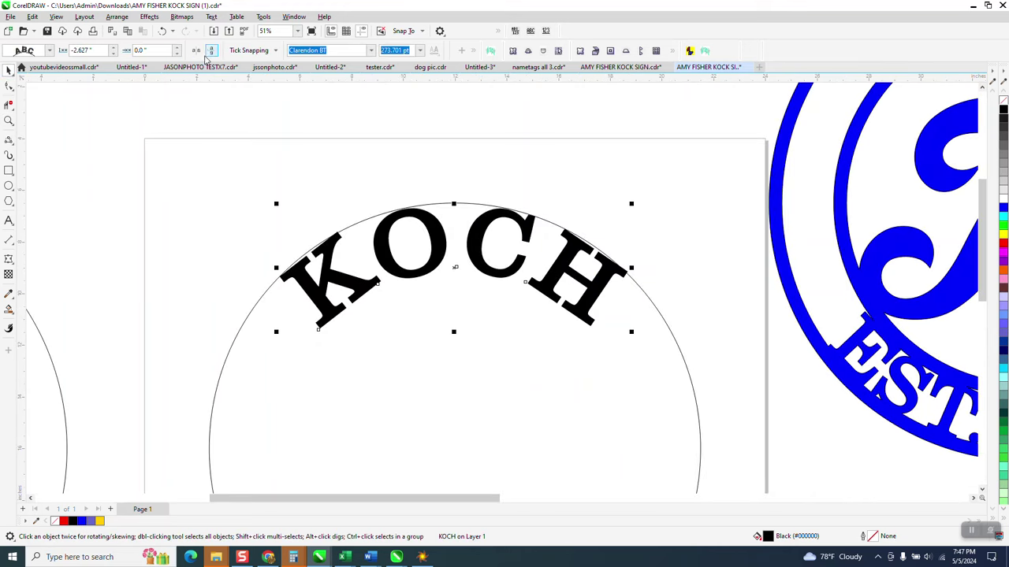
left_click(178, 50)
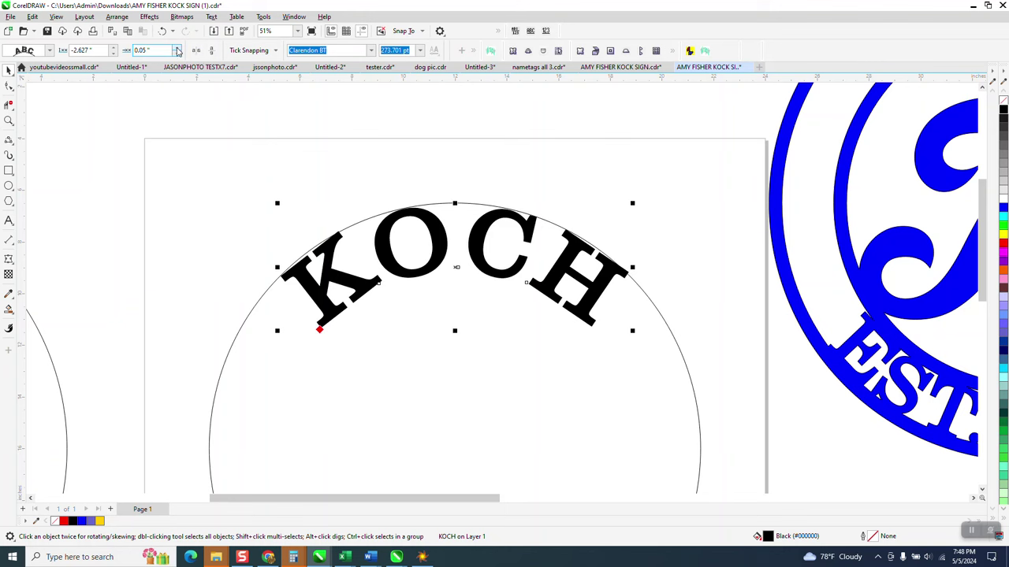
left_click(114, 47)
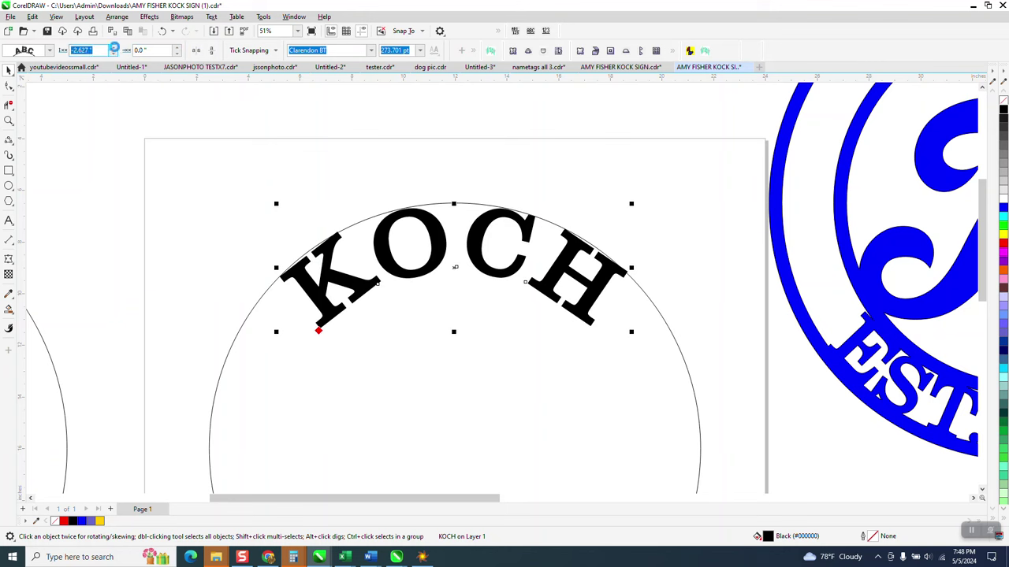
left_click(114, 48)
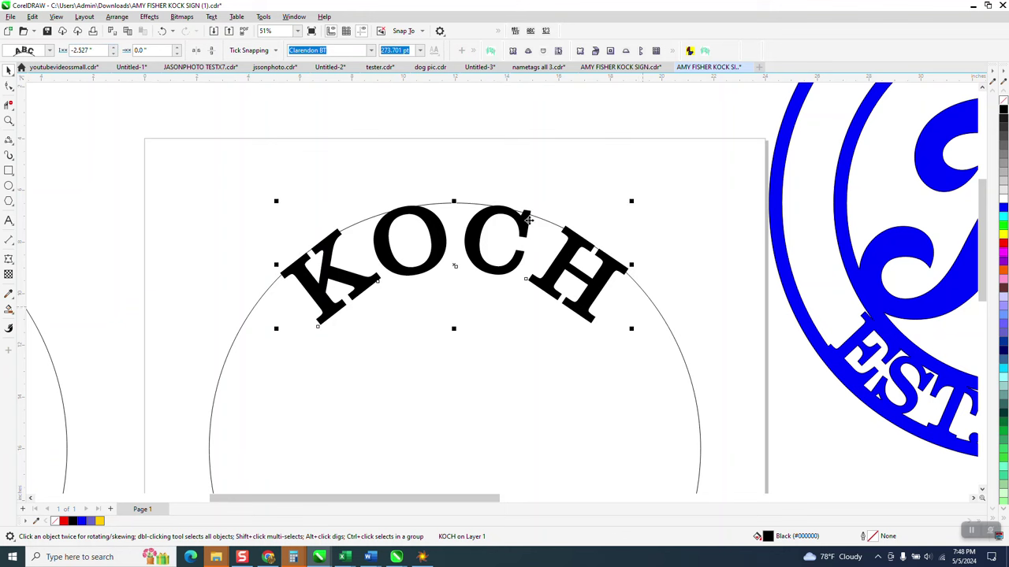
- Give KOCH no fill with a black outline, and move the EST text below the circle
left_click(1003, 100)
right_click(1003, 110)
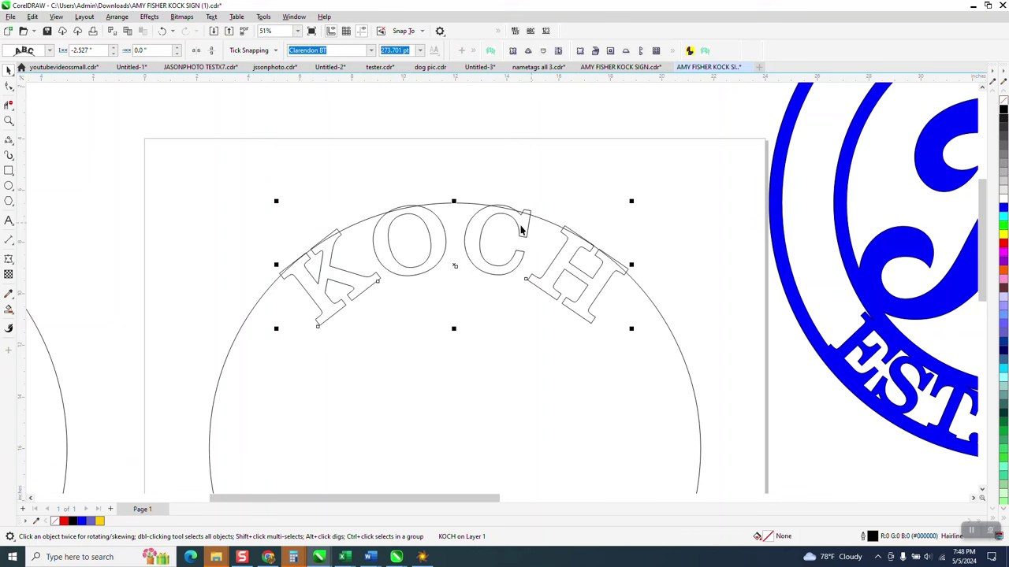
scroll(481, 231, "down", 5)
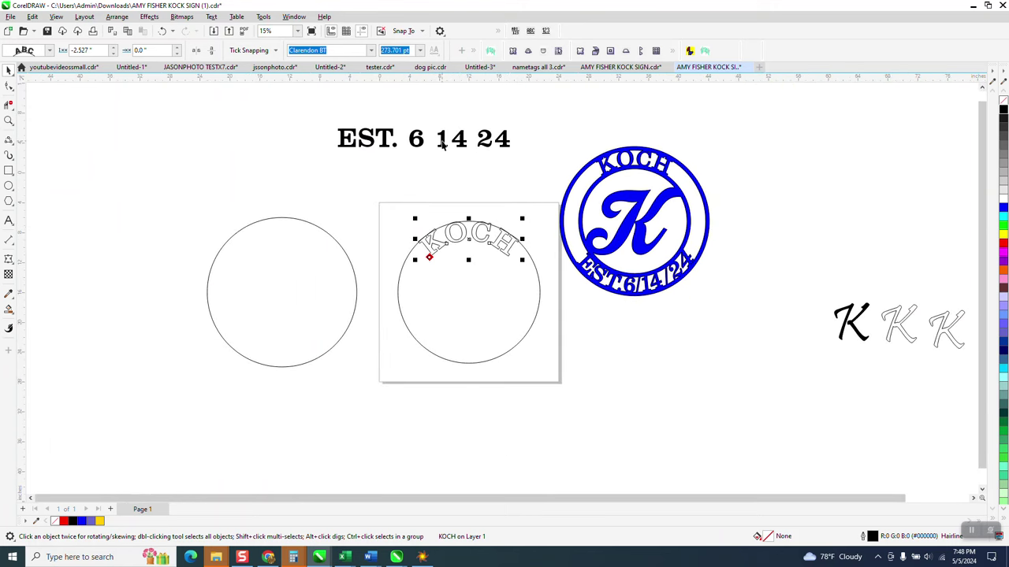
left_click_drag(445, 147, 498, 410)
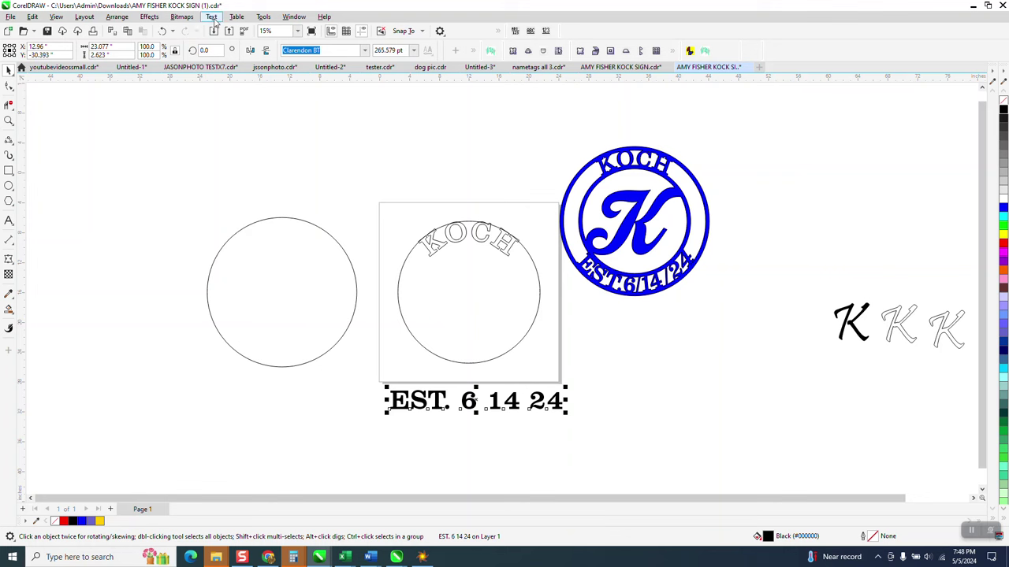
- Fit EST. 6 14 24 along the circle's bottom and mirror it to read upright
left_click(213, 17)
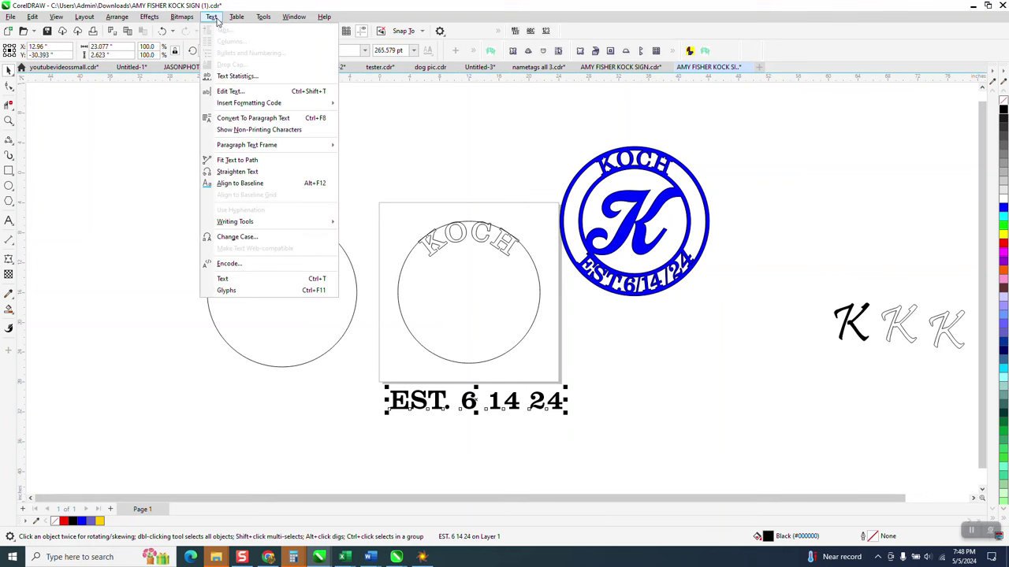
left_click(247, 163)
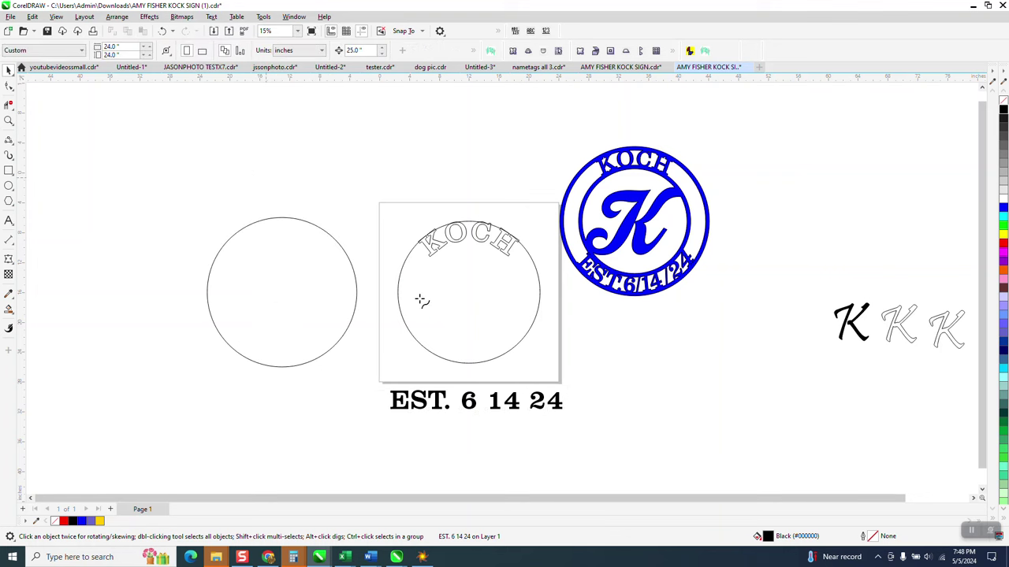
left_click(468, 361)
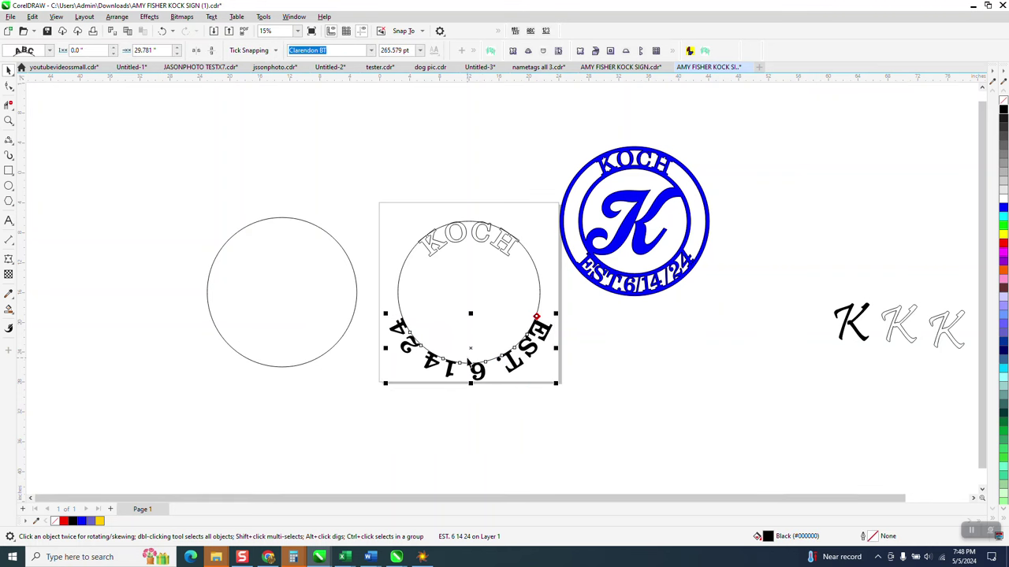
left_click(211, 49)
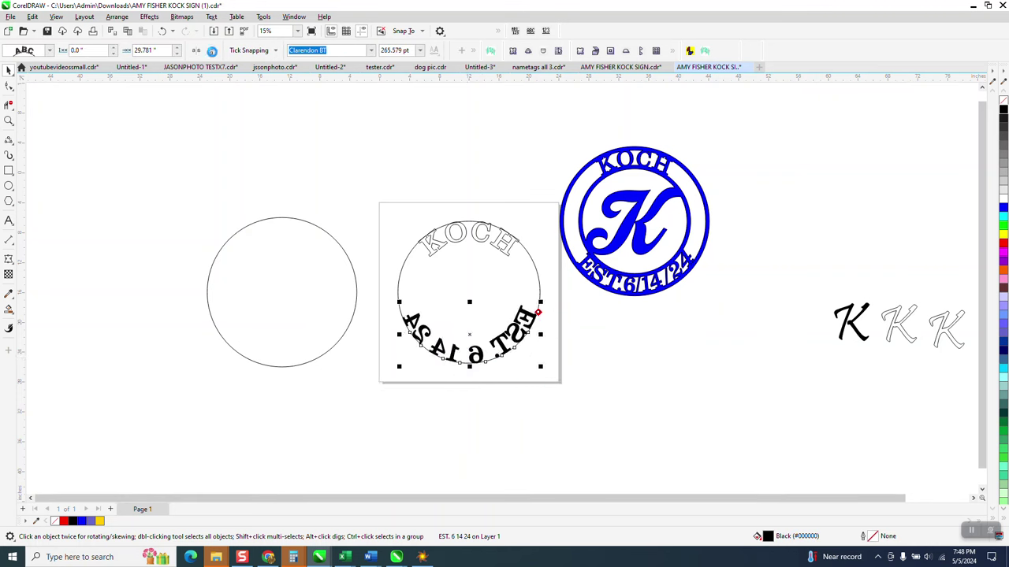
left_click(196, 50)
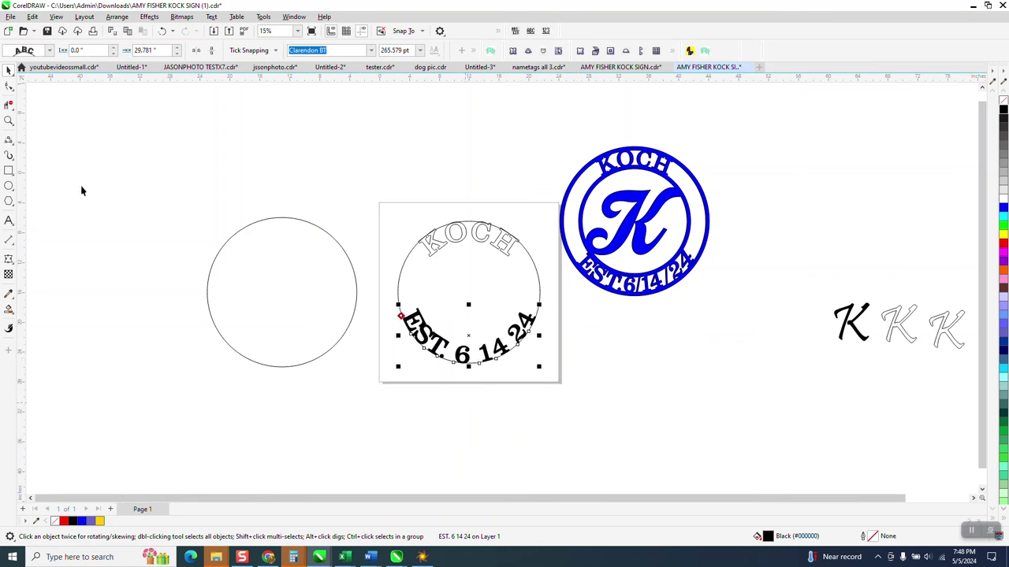
left_click(8, 121)
left_click(543, 360)
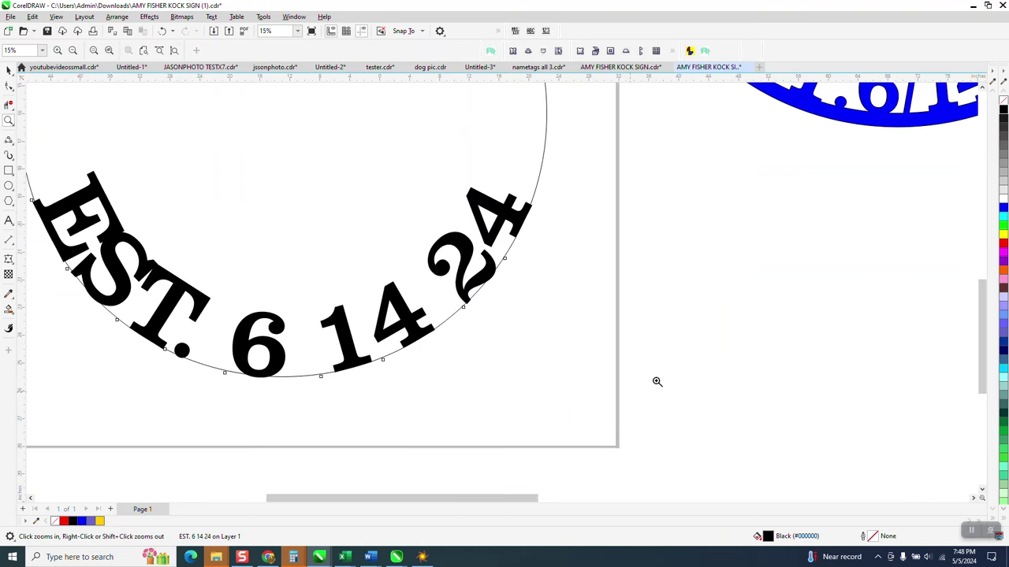
right_click(666, 356)
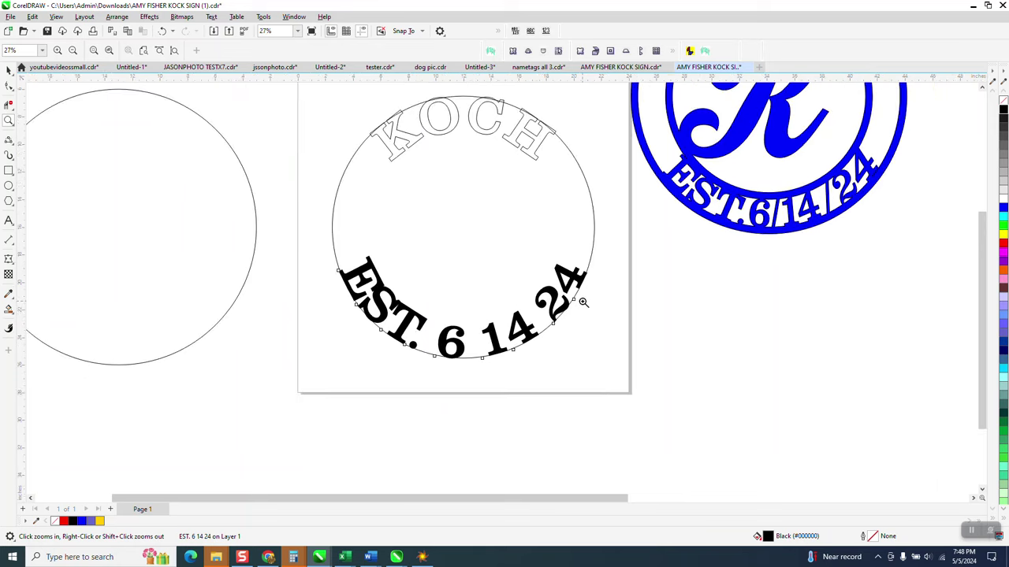
left_click_drag(301, 244, 680, 410)
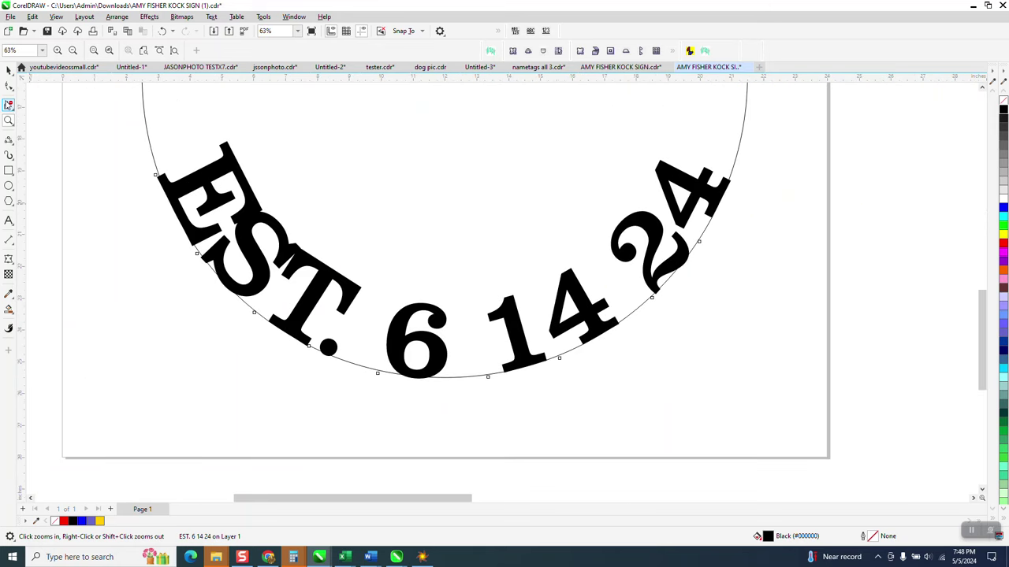
- Adjust the letter spacing of the curved EST. 6 14 24 text with its spacing handle
left_click(9, 87)
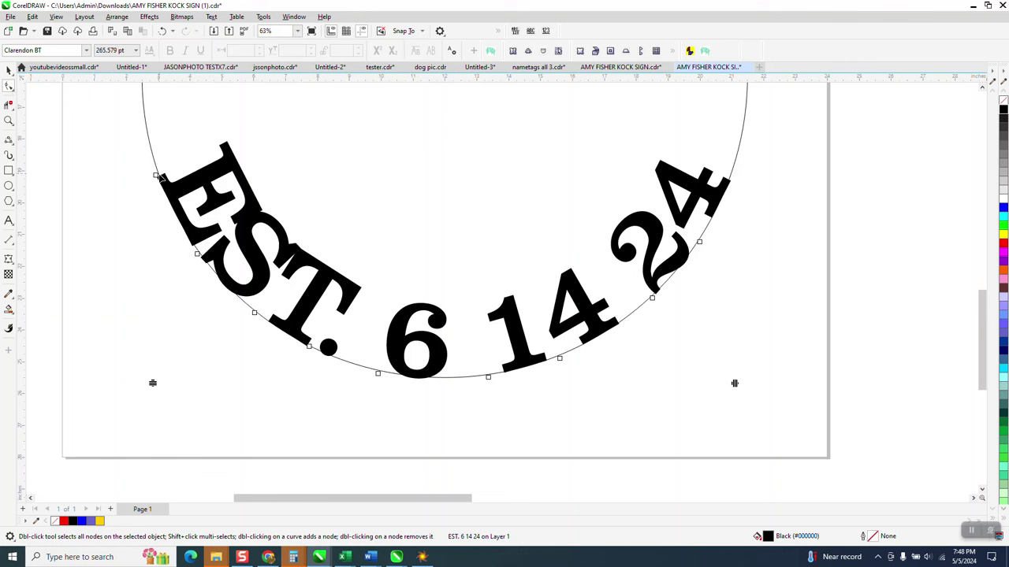
left_click_drag(736, 384, 781, 381)
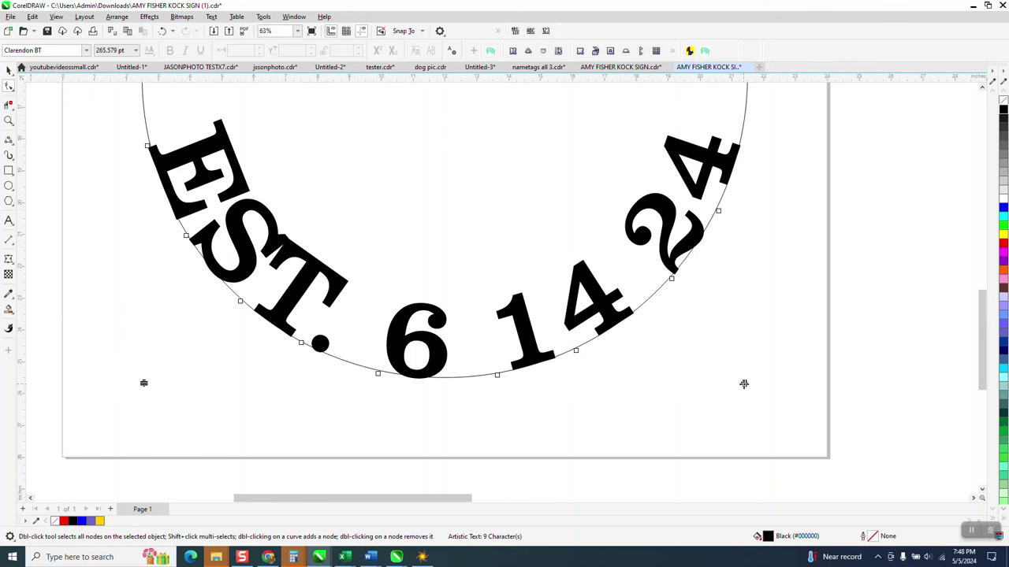
mouse_move(743, 384)
left_mouse_down()
mouse_move(797, 383)
mouse_move(739, 386)
left_mouse_up()
scroll(674, 347, "down", 2)
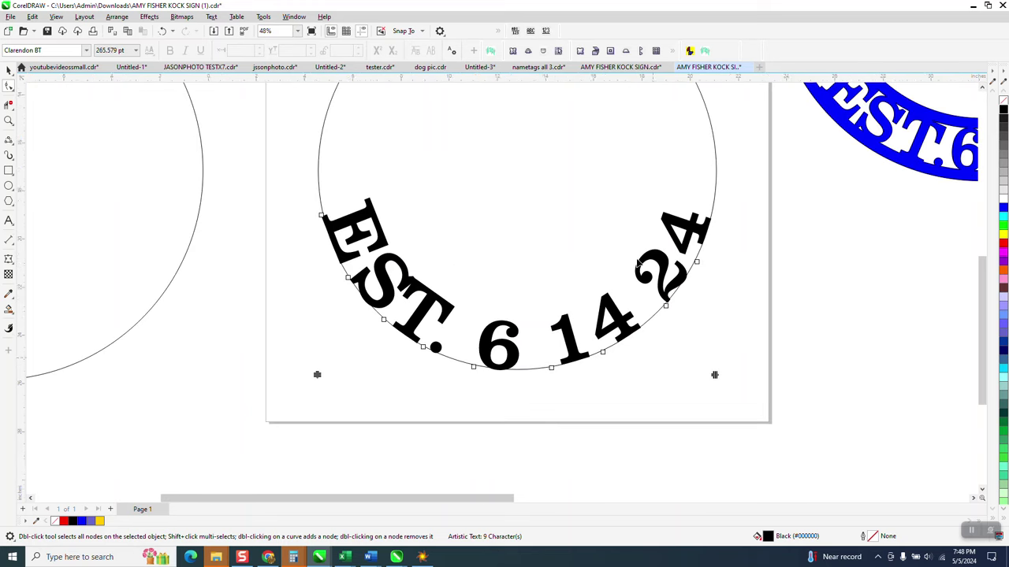
left_click_drag(715, 376, 741, 376)
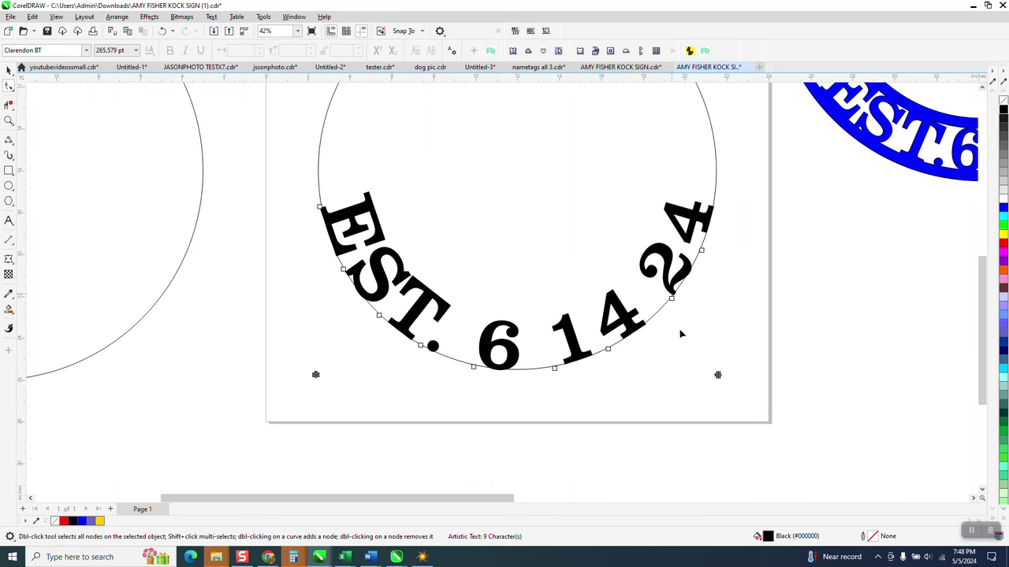
left_click_drag(719, 375, 704, 368)
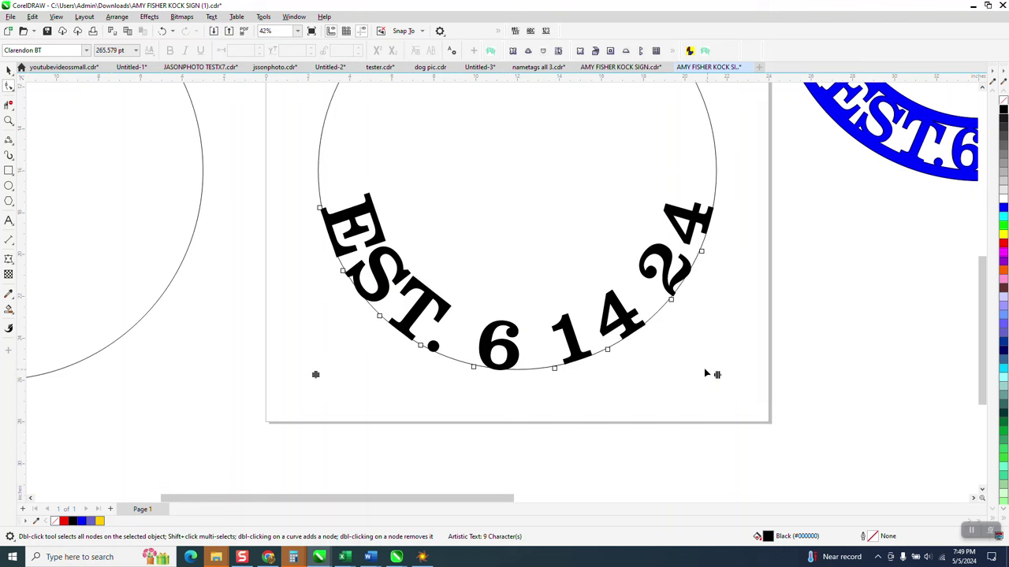
- Nudge the E, S, T and period closer along the circle, then add a horizontal guide
left_click(9, 119)
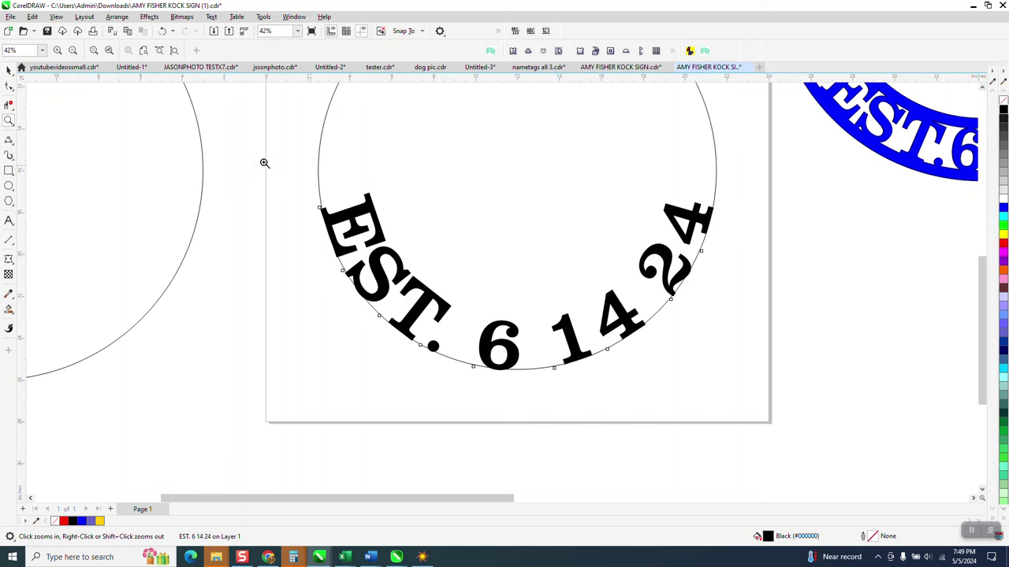
left_click(338, 286)
left_click(9, 88)
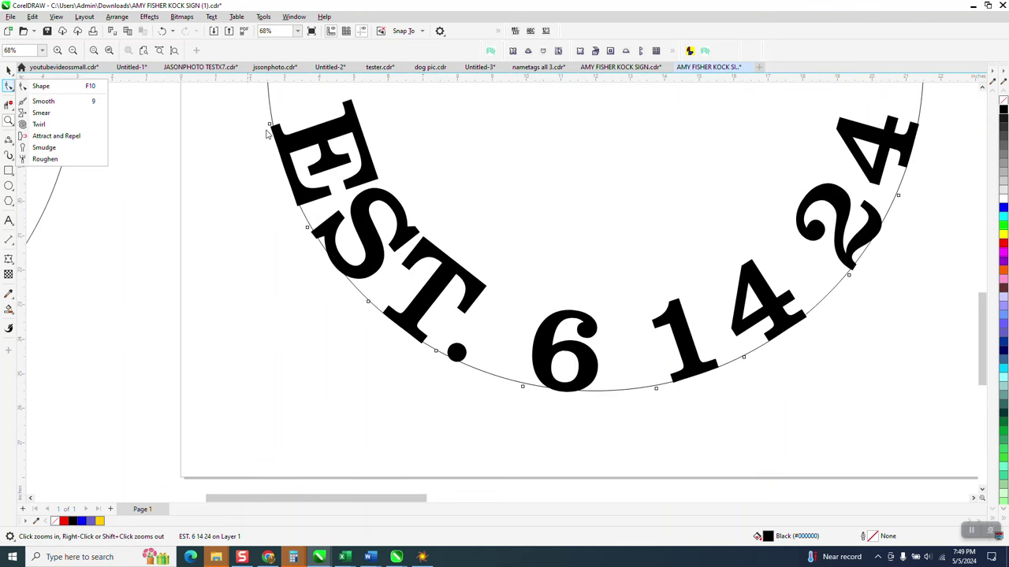
left_click(43, 86)
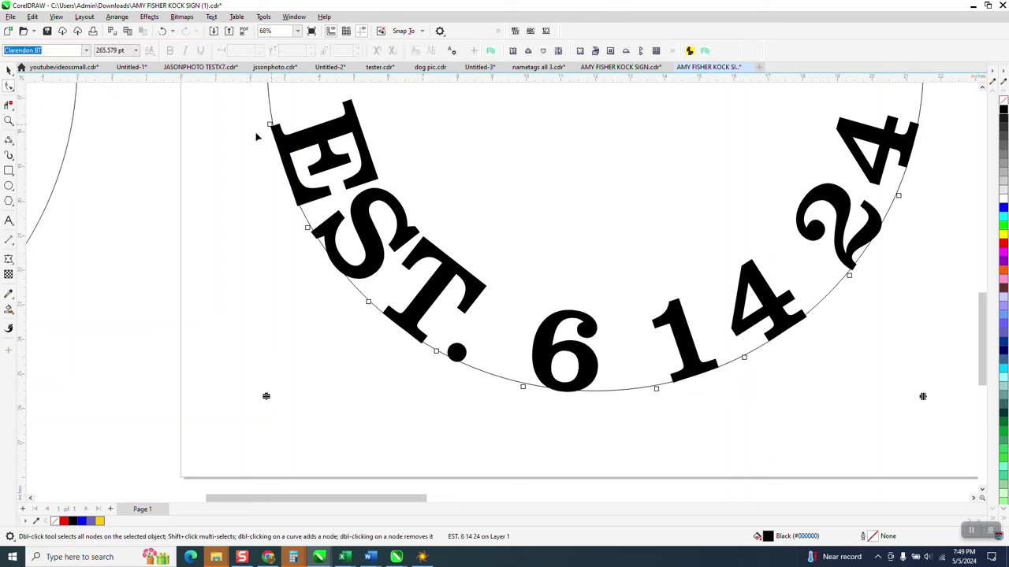
left_click(270, 126)
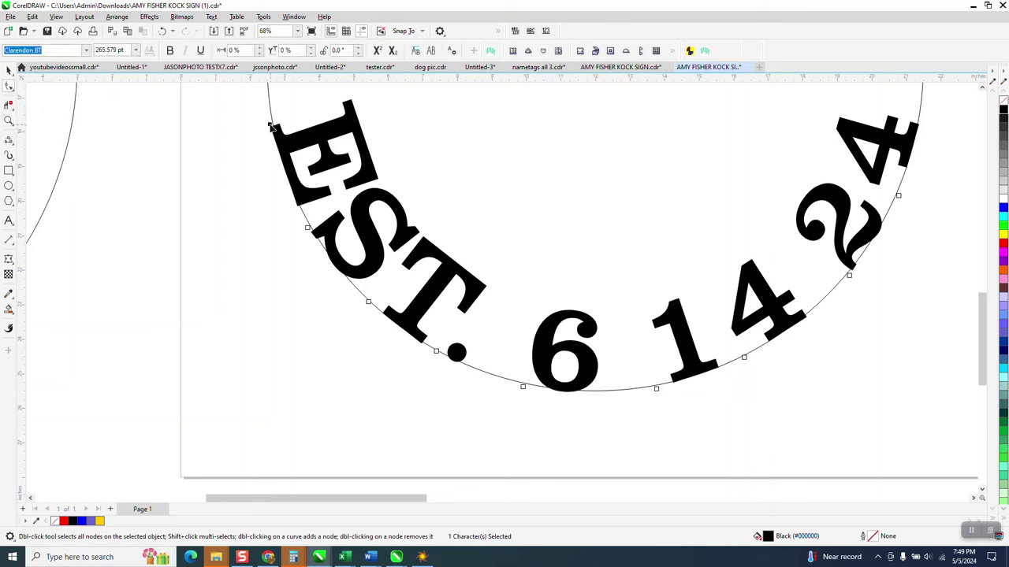
mouse_move(270, 125)
left_mouse_down()
mouse_move(268, 100)
mouse_move(268, 118)
left_mouse_up()
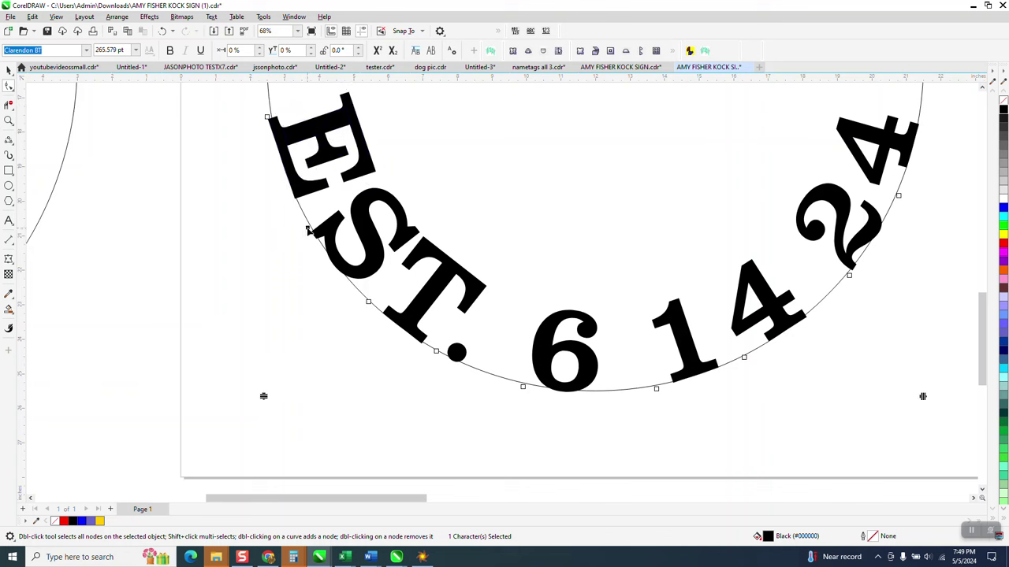
left_click_drag(307, 227, 304, 219)
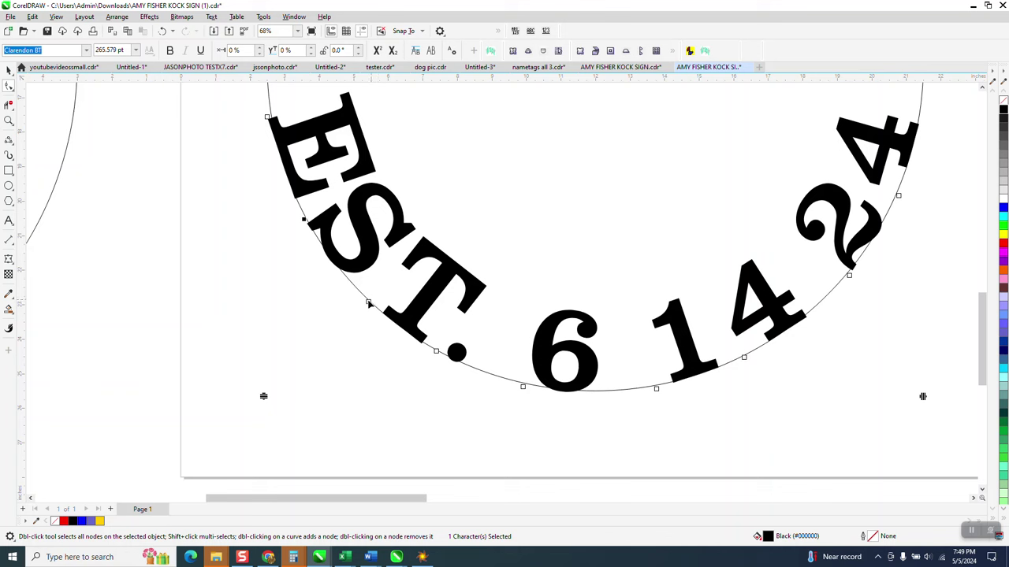
left_click_drag(368, 304, 365, 299)
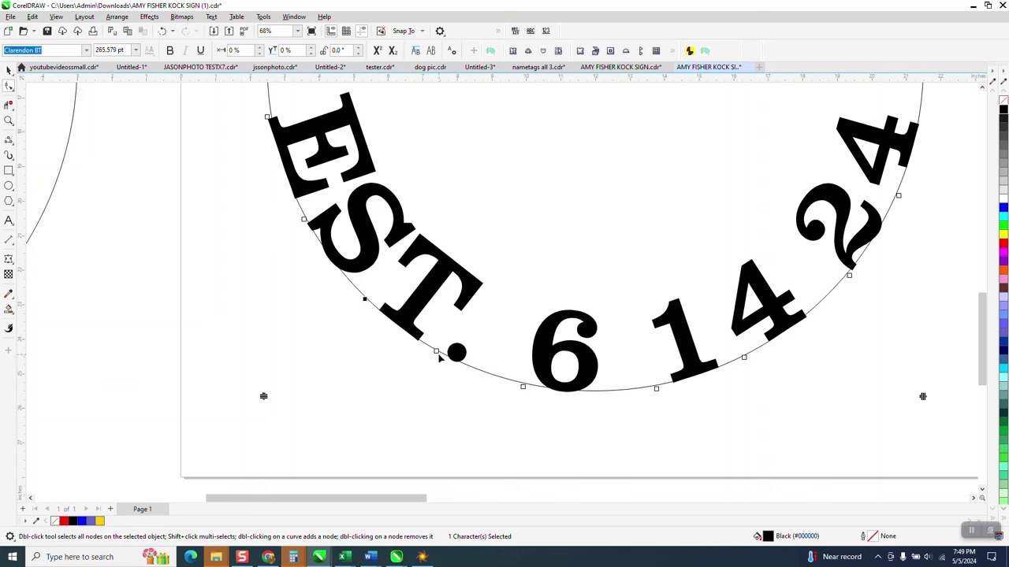
left_click_drag(438, 355, 429, 354)
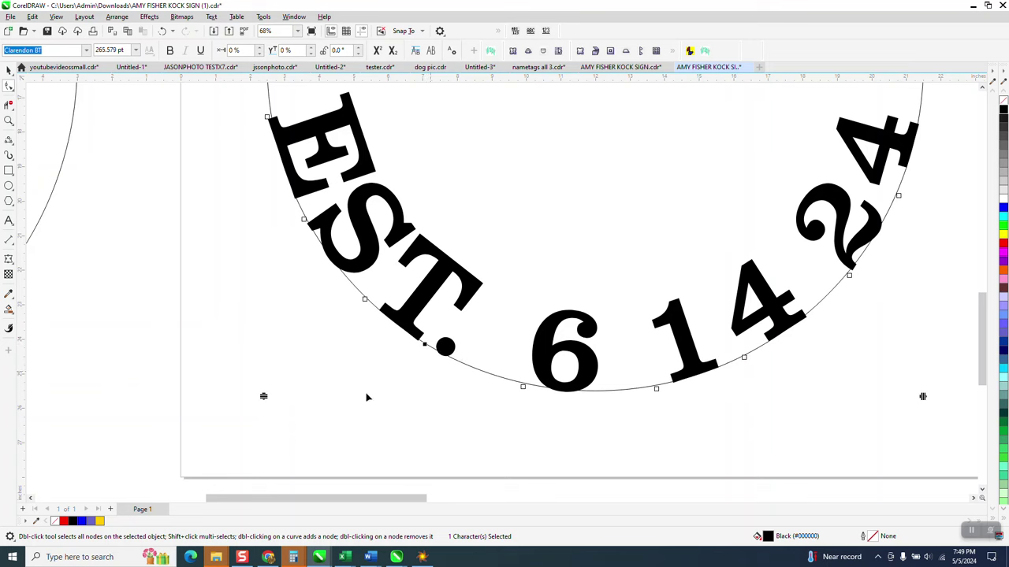
scroll(366, 397, "down", 2)
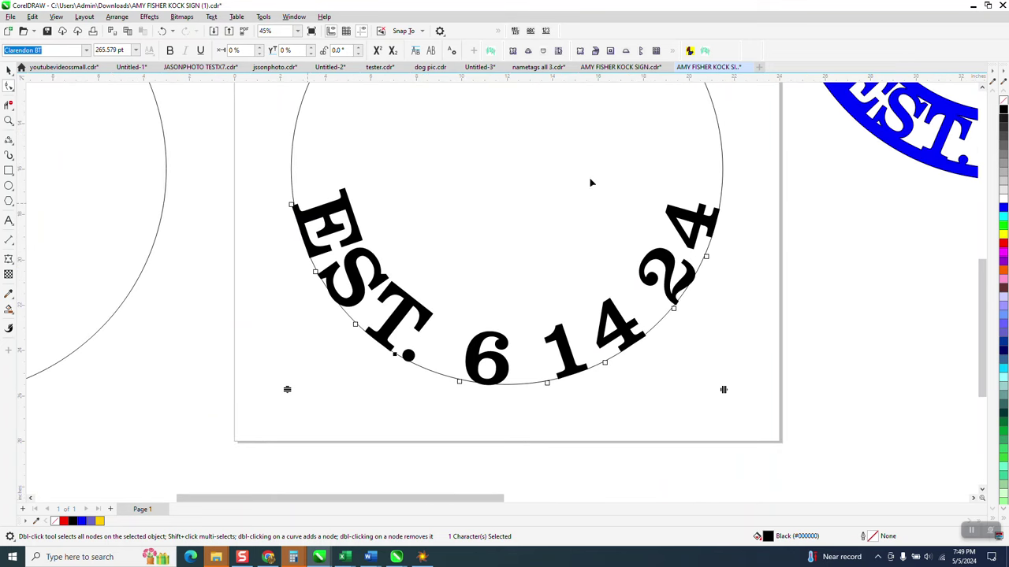
left_click_drag(514, 76, 347, 189)
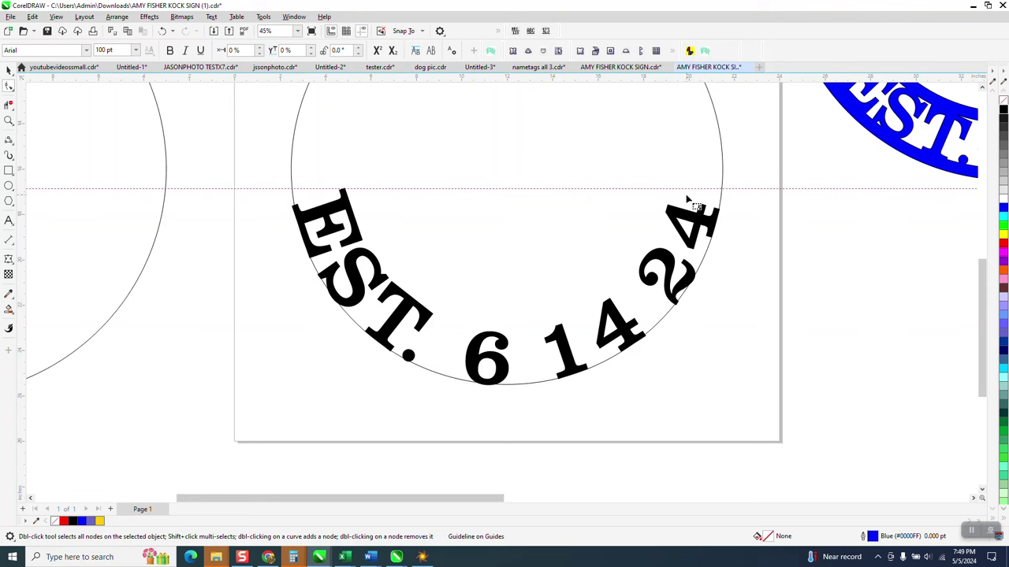
- Select the curved date text and lower its path offset to 29.481 inches
left_click(7, 71)
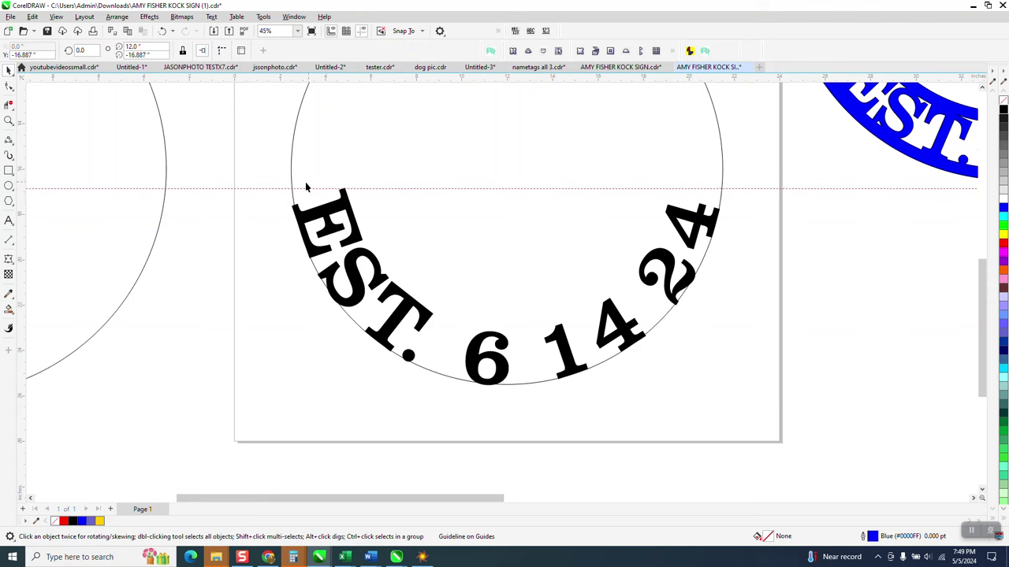
left_click_drag(262, 158, 786, 423)
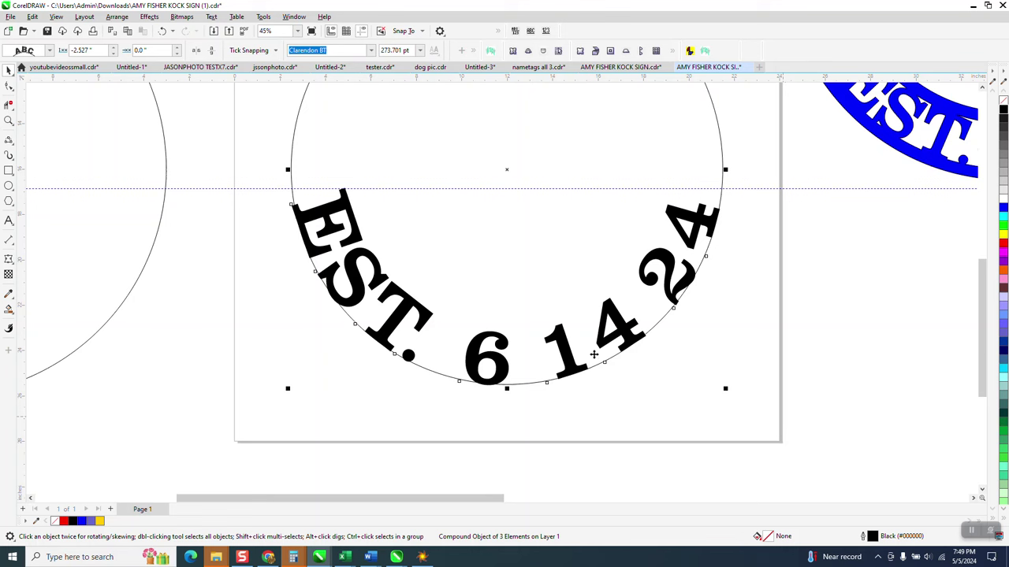
left_click(672, 304)
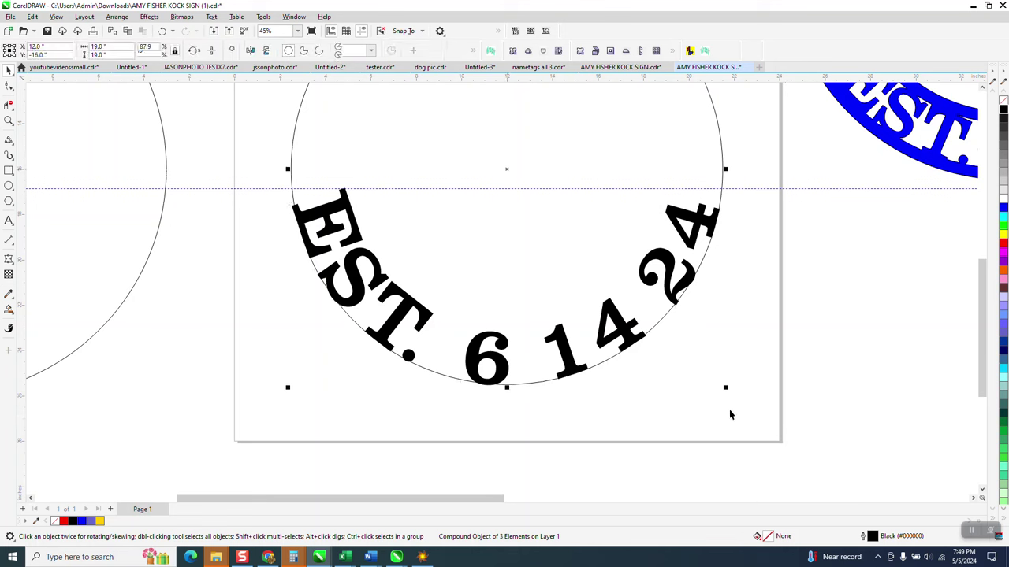
left_click(502, 341)
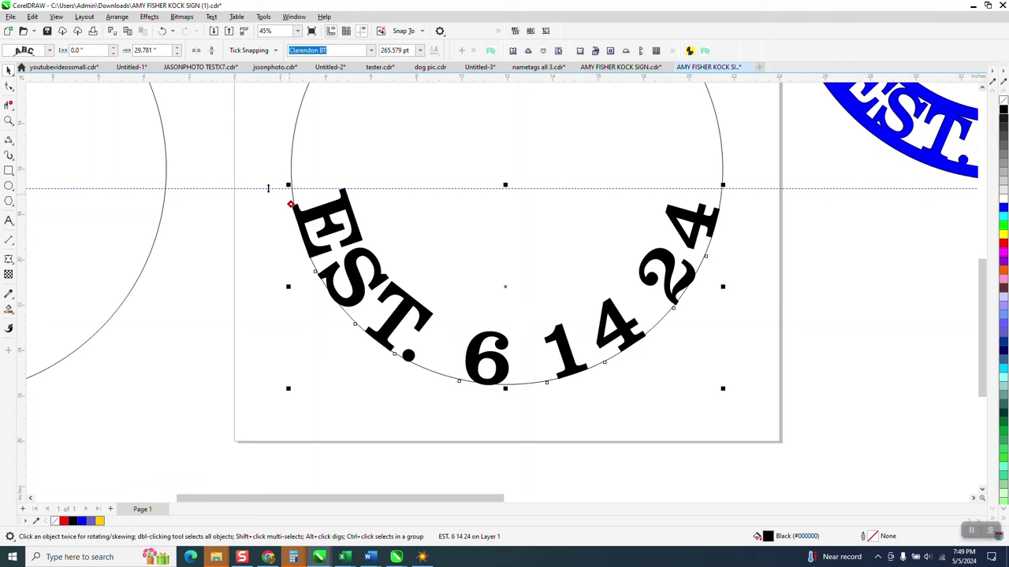
left_click_drag(261, 165, 698, 394)
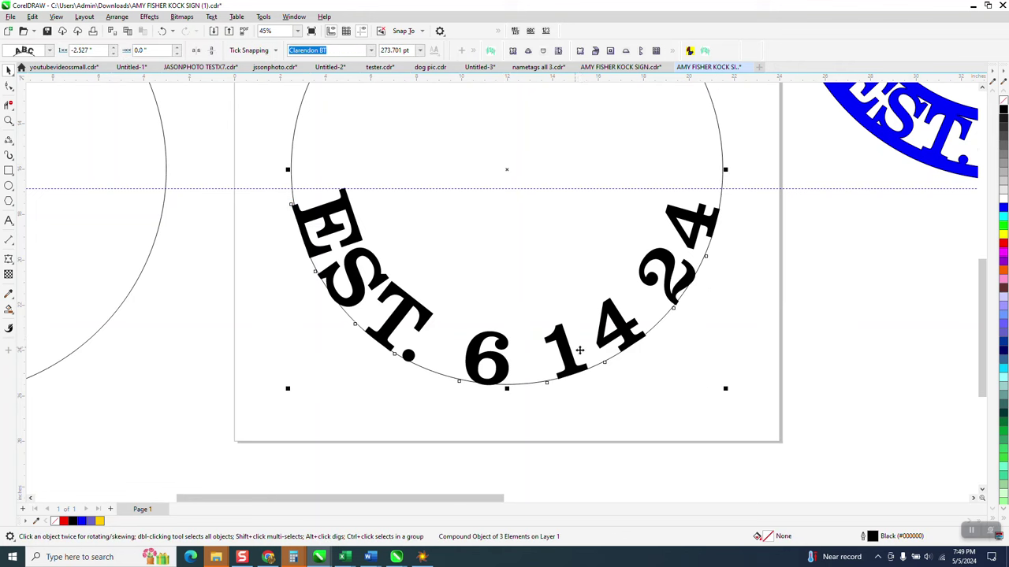
left_click(575, 345)
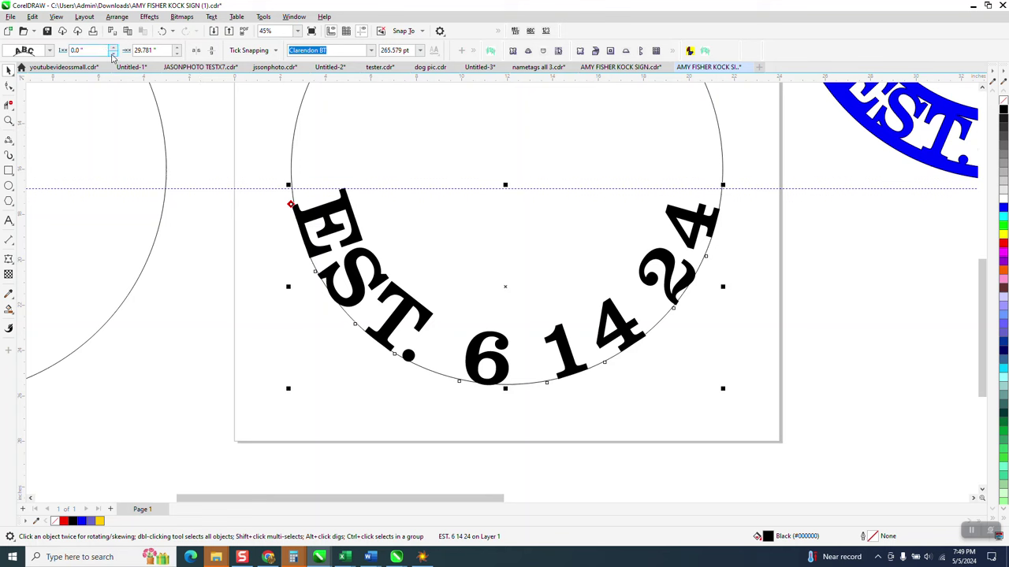
left_click(176, 53)
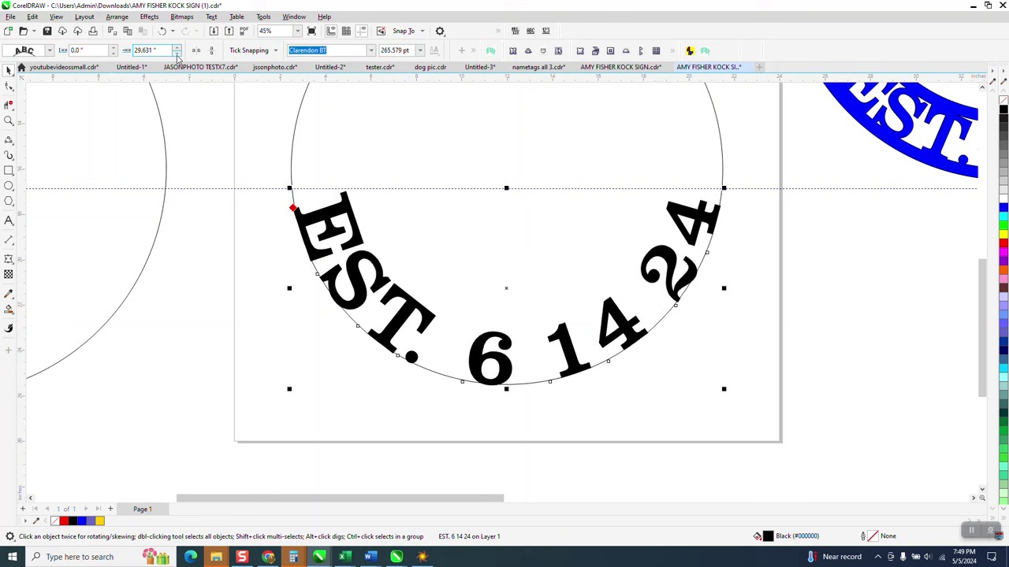
left_click(177, 54)
left_click(176, 55)
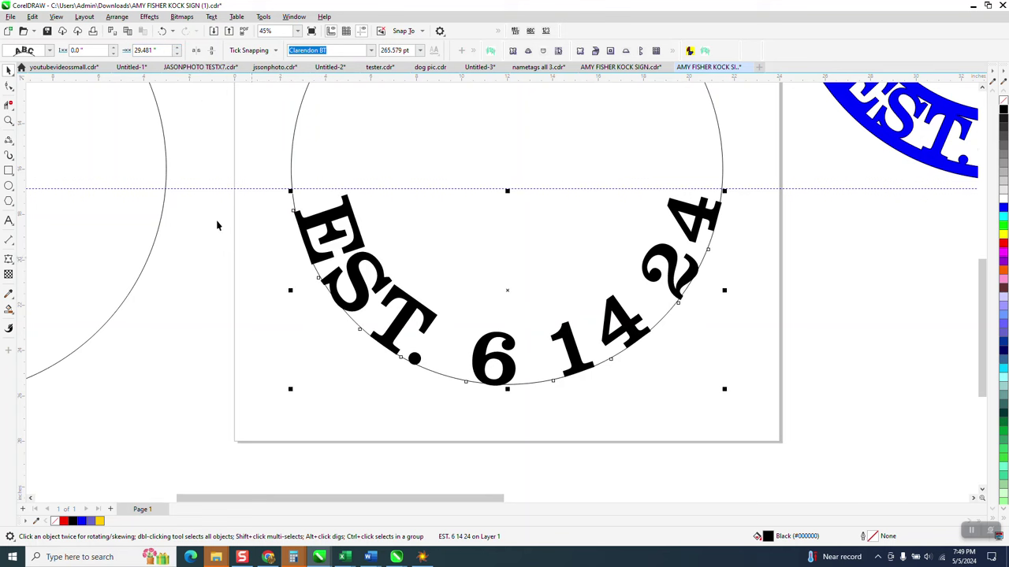
- Drag the S and T character nodes to tighten their positions along the circle
left_click(9, 87)
left_click_drag(319, 280, 317, 284)
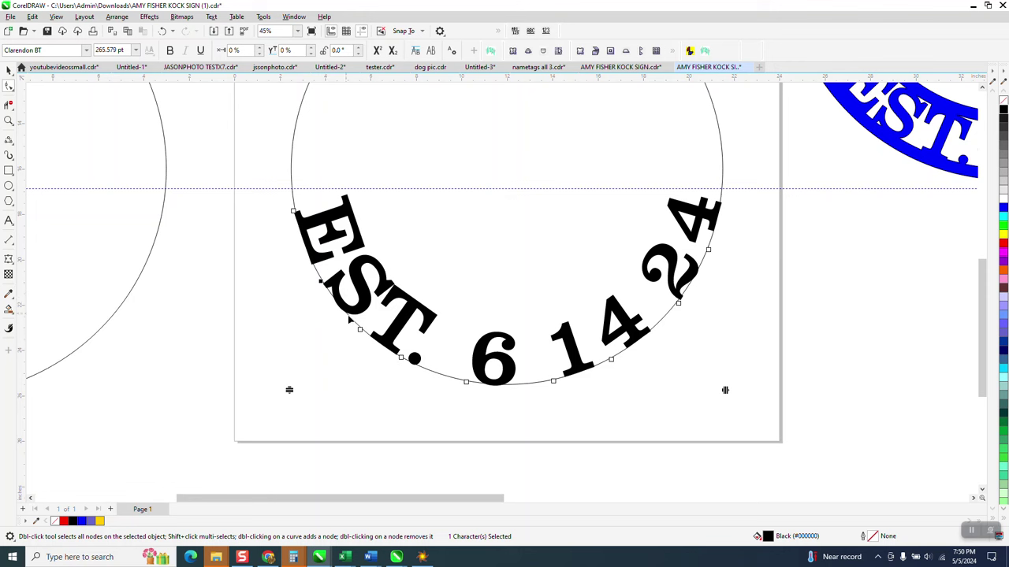
left_click_drag(364, 333, 405, 362)
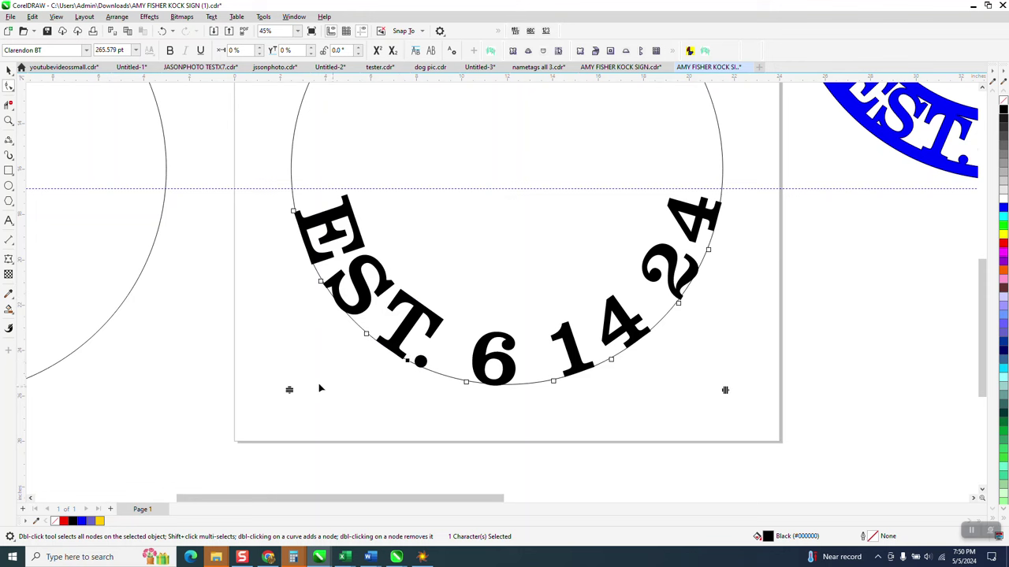
scroll(260, 343, "down", 1)
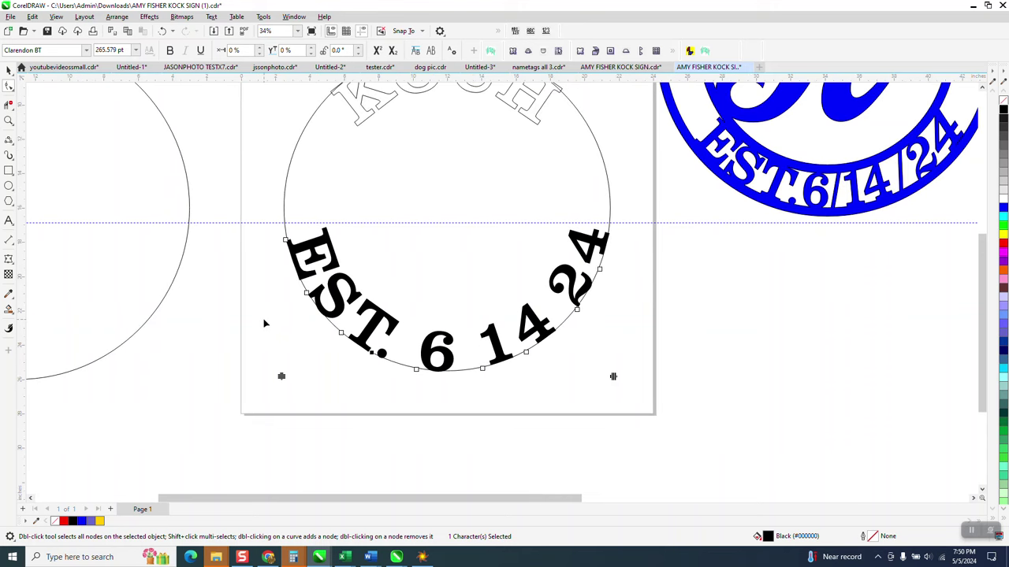
- Give the EST. 6 14 24 lettering no fill and a black outline
scroll(454, 313, "down", 1)
left_click(9, 70)
left_click_drag(303, 214, 682, 394)
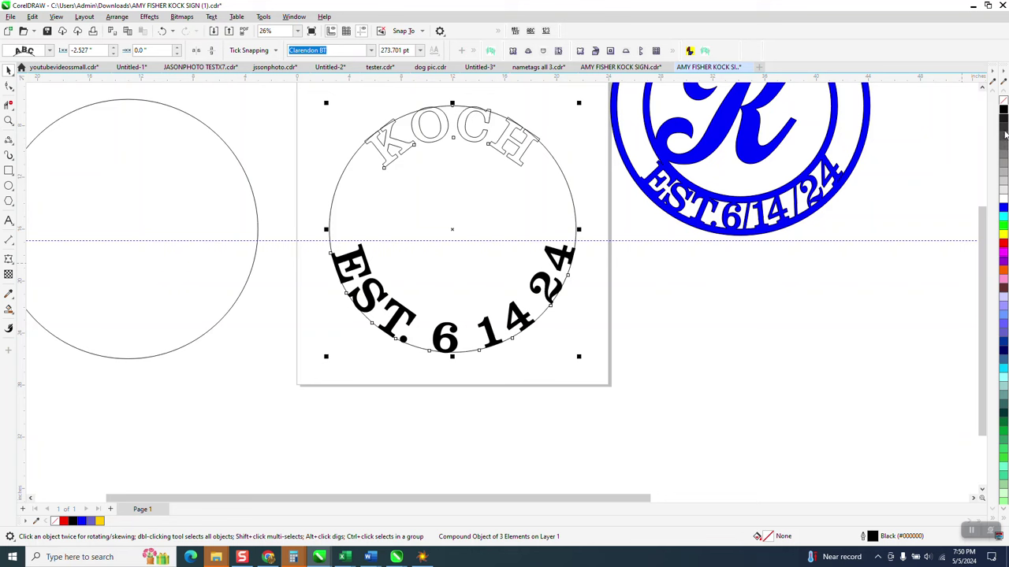
left_click(1003, 101)
right_click(1003, 110)
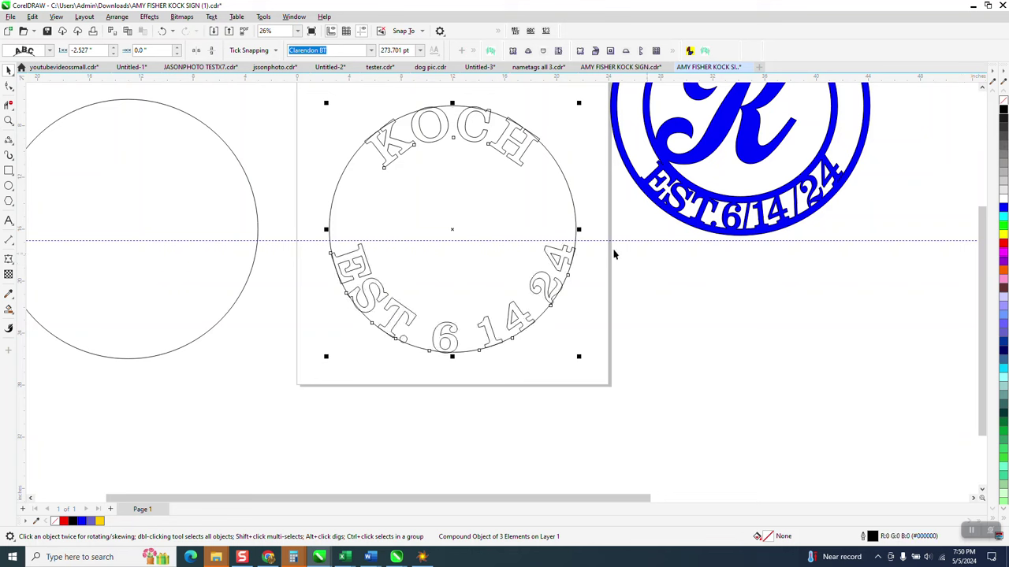
- Break the lettering apart and combine it with the circle using Front minus back
left_click_drag(306, 96, 631, 413)
left_click(117, 17)
left_click(285, 191)
left_click_drag(315, 100, 591, 355)
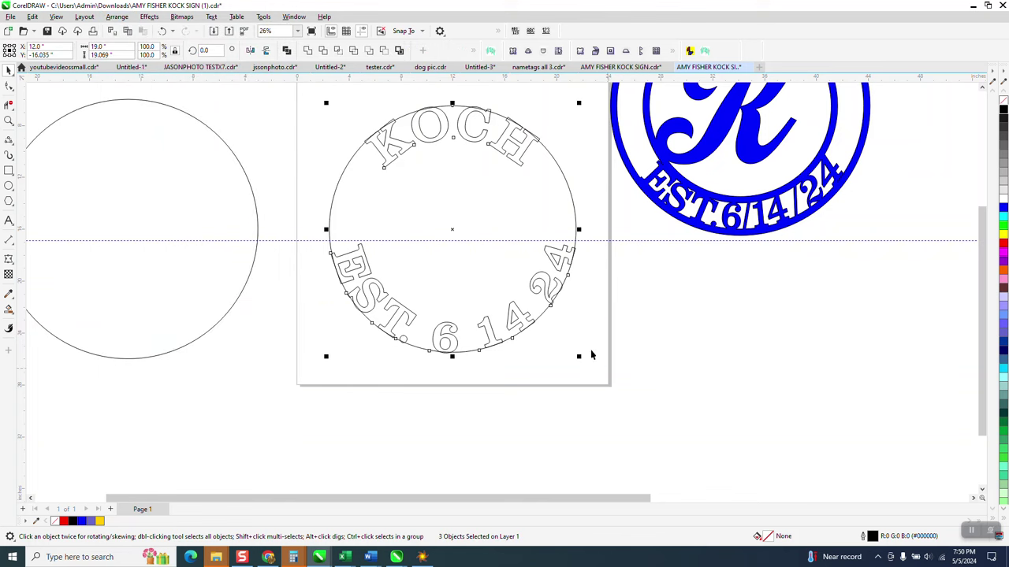
left_click(308, 51)
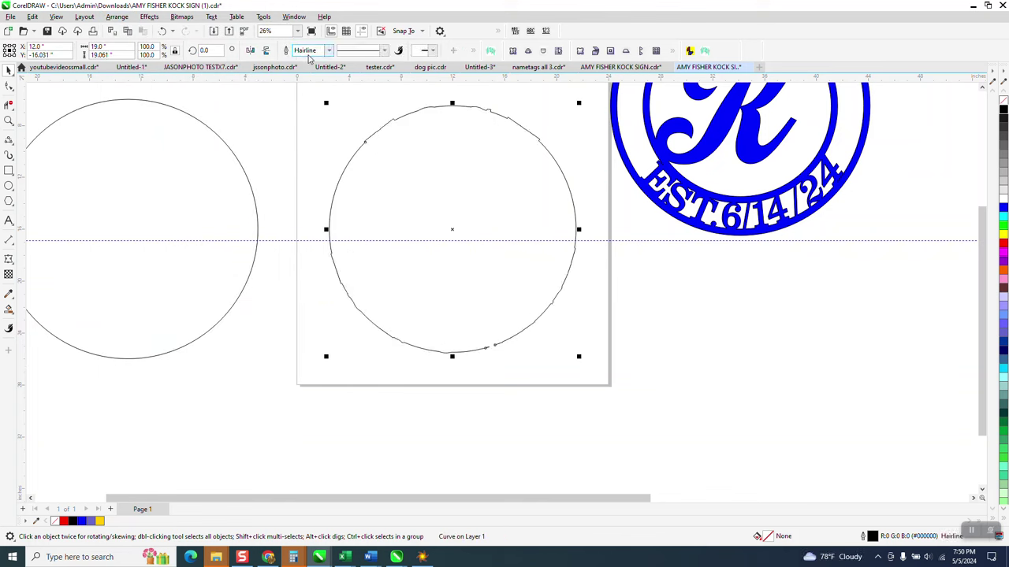
left_click(162, 31)
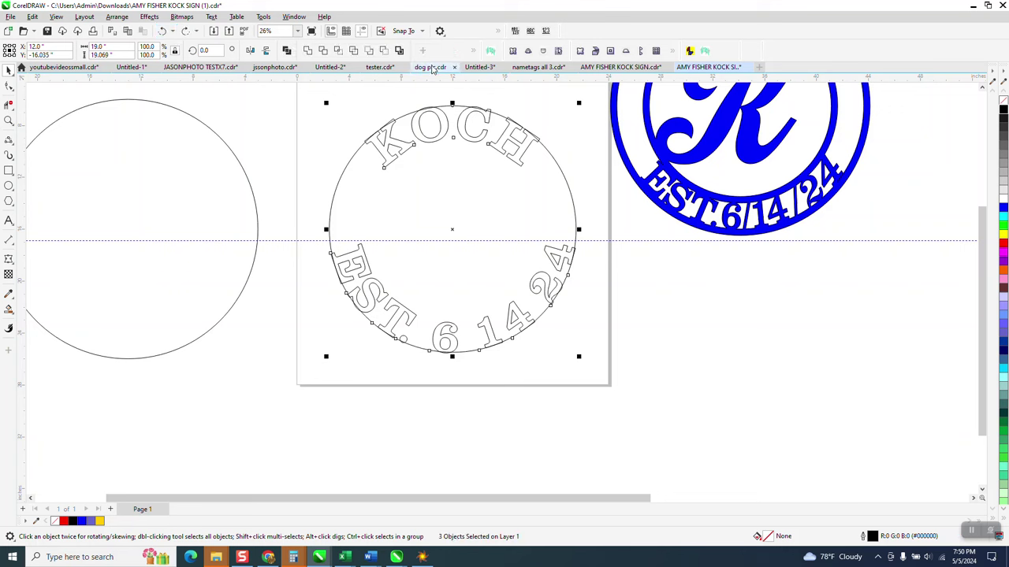
left_click(368, 52)
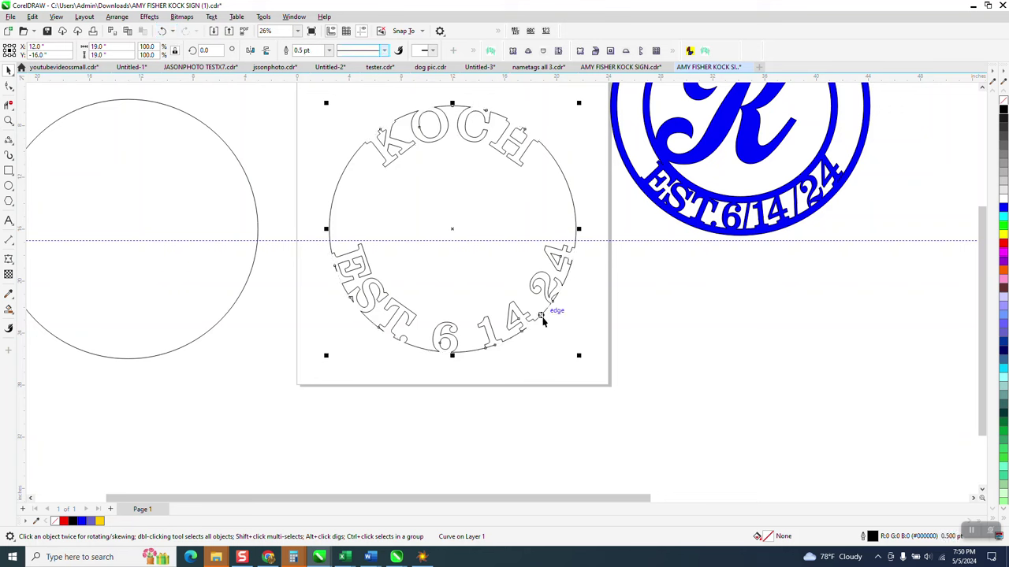
left_click(223, 141)
key("p")
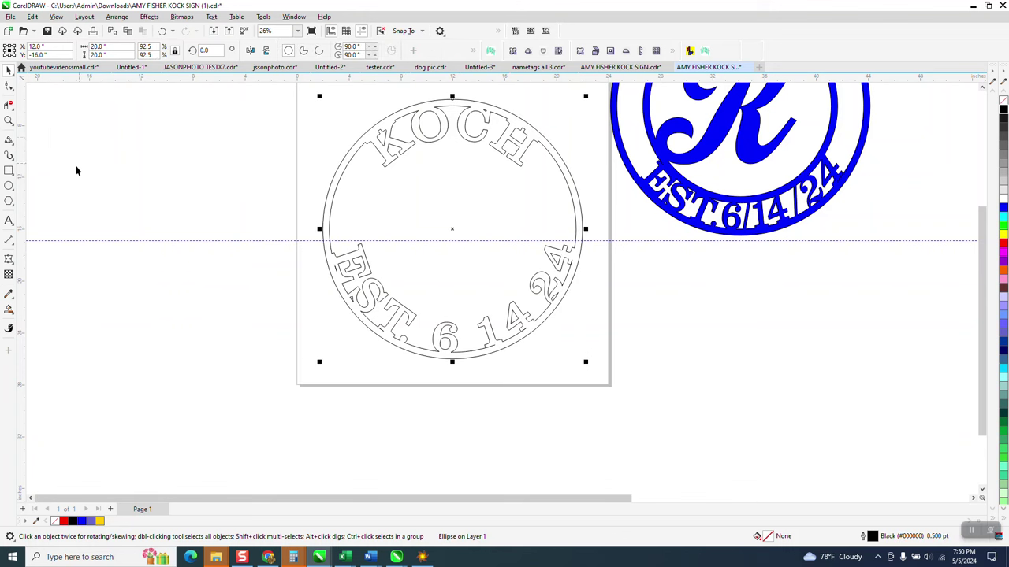
left_click(8, 309)
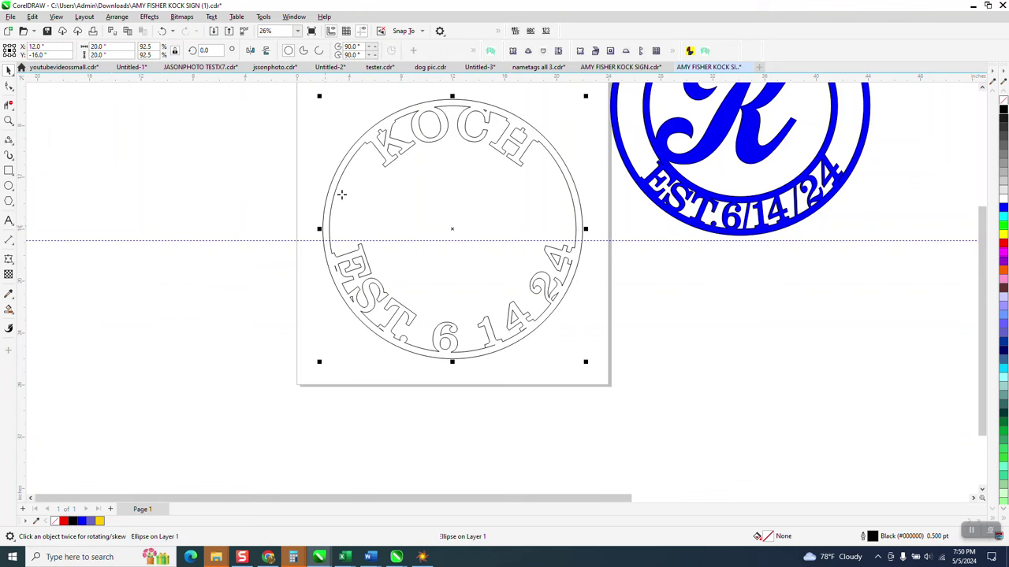
left_click(359, 138)
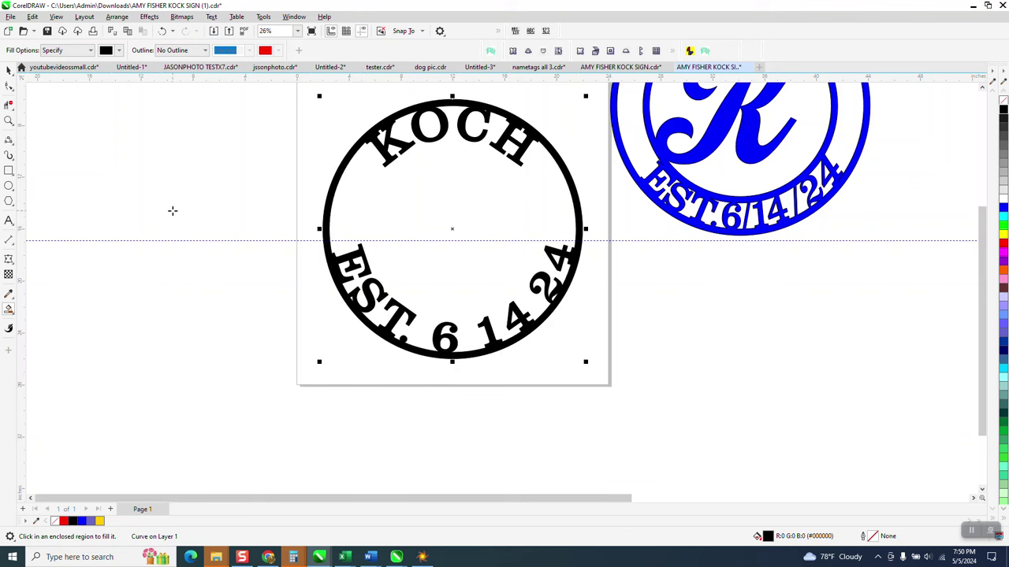
left_click(9, 69)
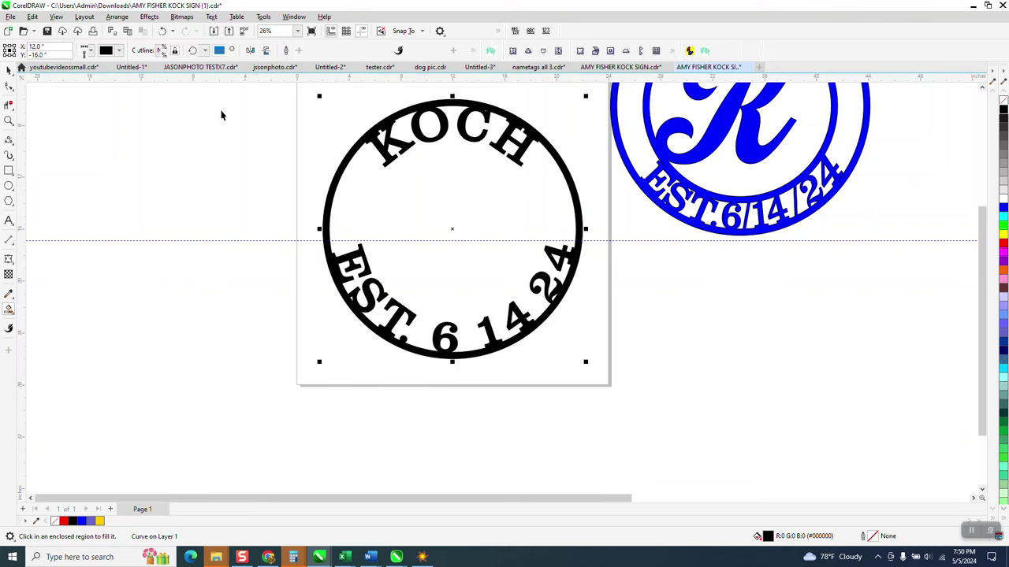
left_click(160, 30)
left_click(161, 31)
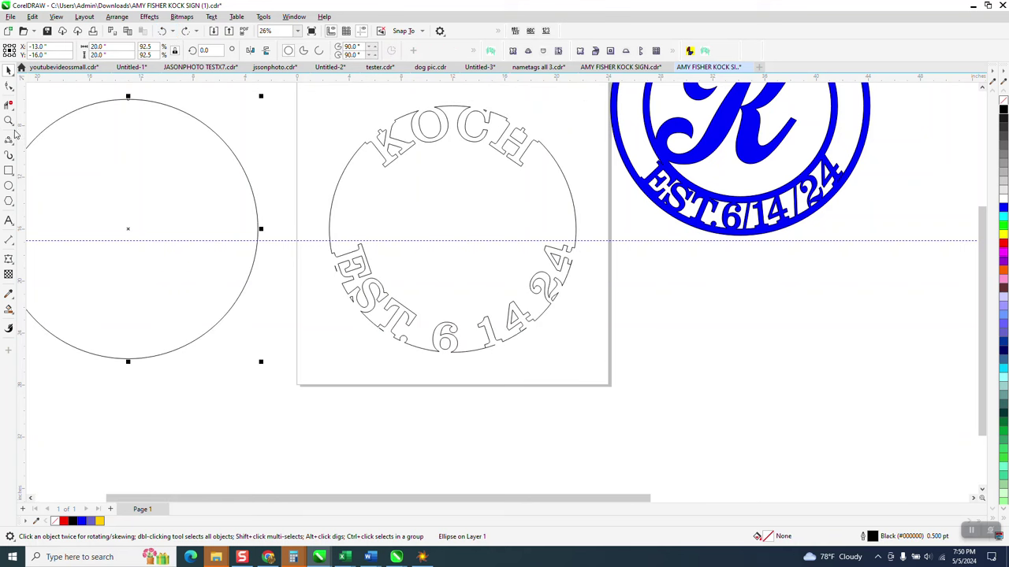
- Draw a new circle and centre it on the page
left_click(9, 170)
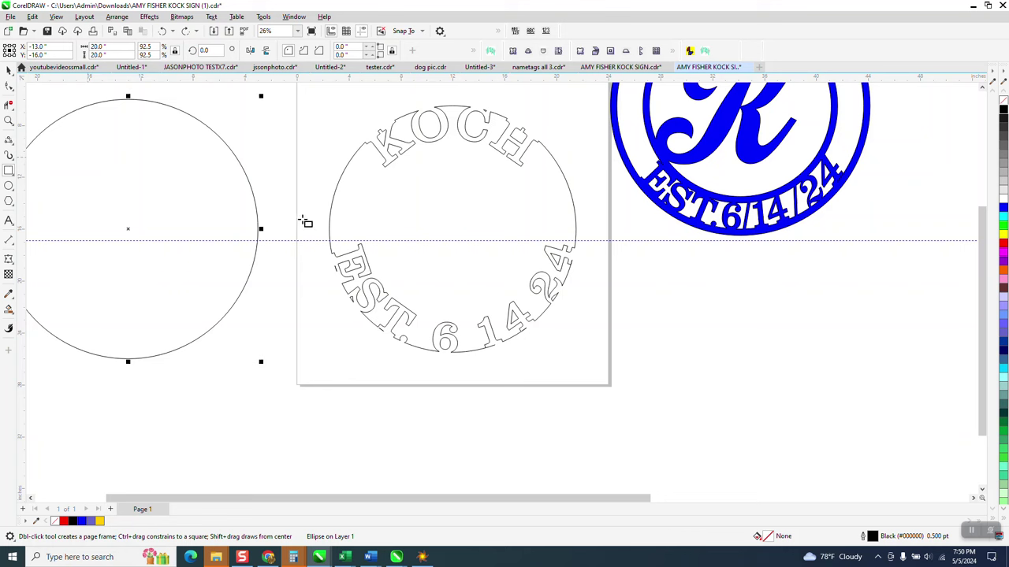
left_click(9, 185)
left_click_drag(795, 299, 628, 426)
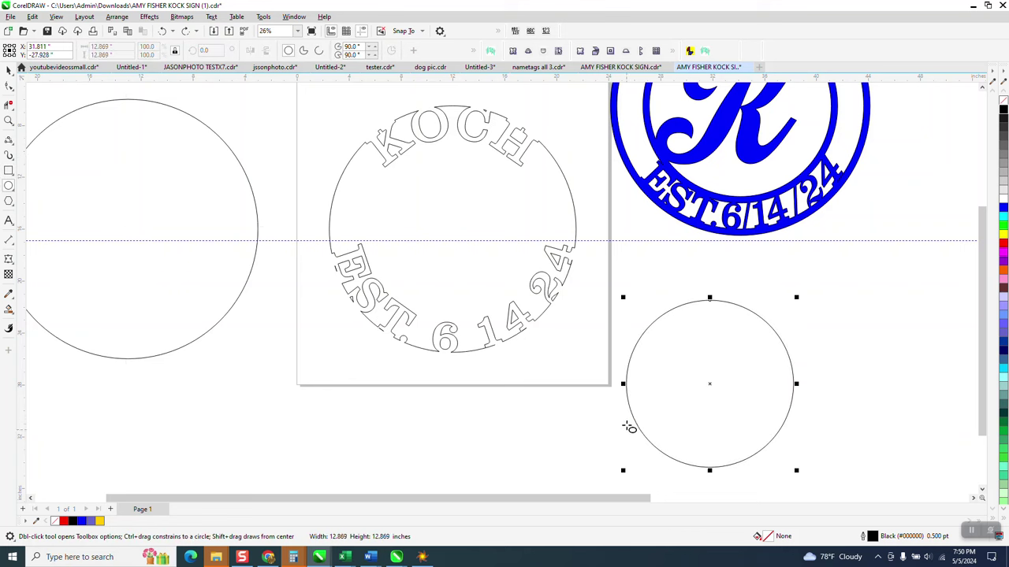
key("p")
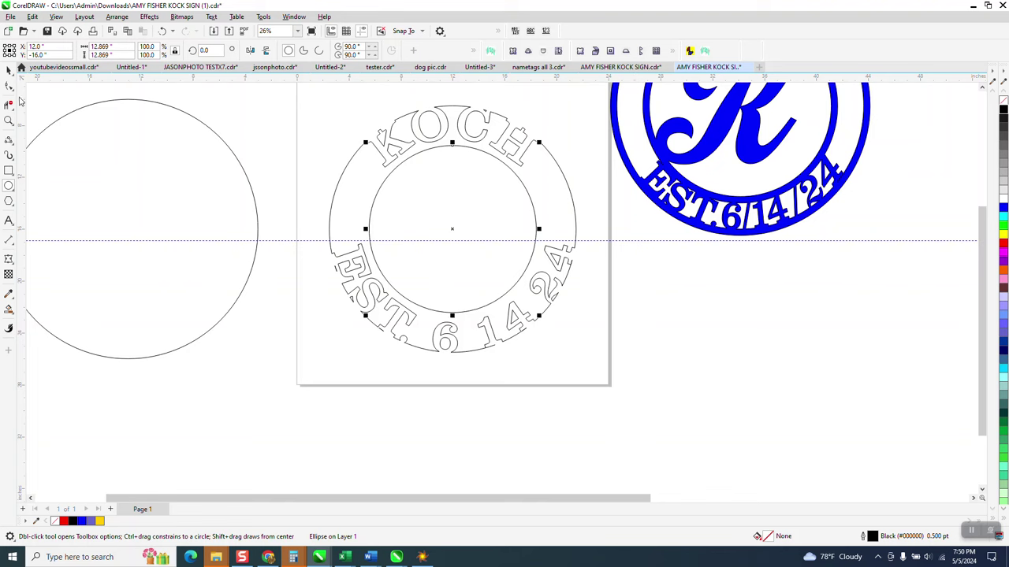
- Enlarge the centred circle to about 14.324 inches so it meets the letters' inner ends
left_click(9, 120)
left_click_drag(315, 123, 664, 389)
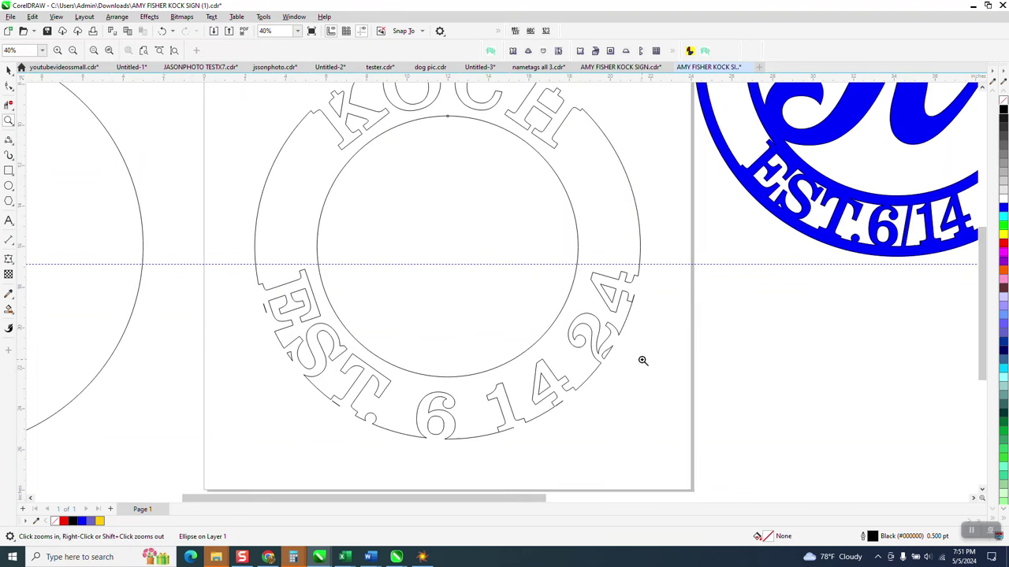
left_click(9, 69)
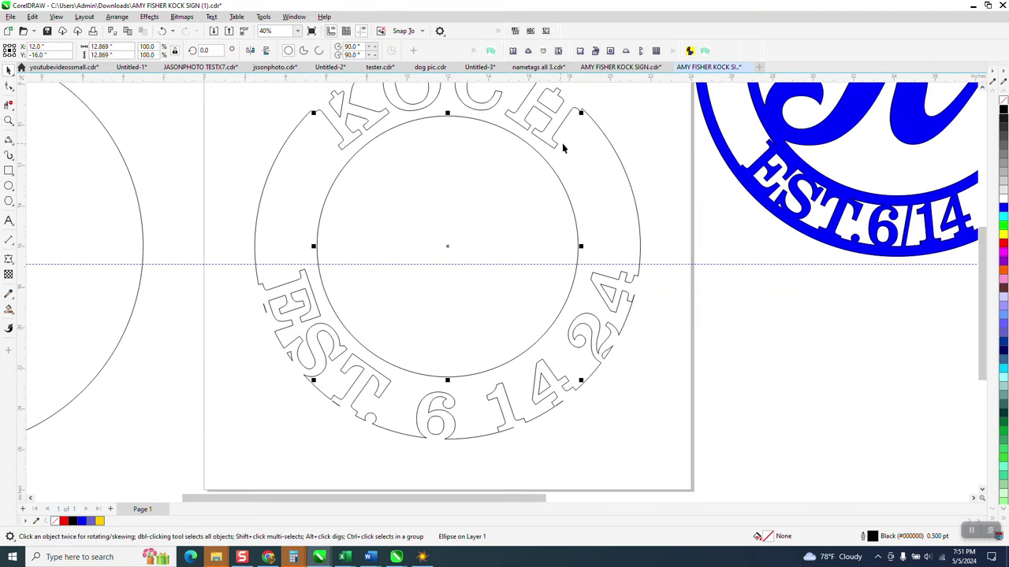
left_click(596, 392)
left_click(563, 316)
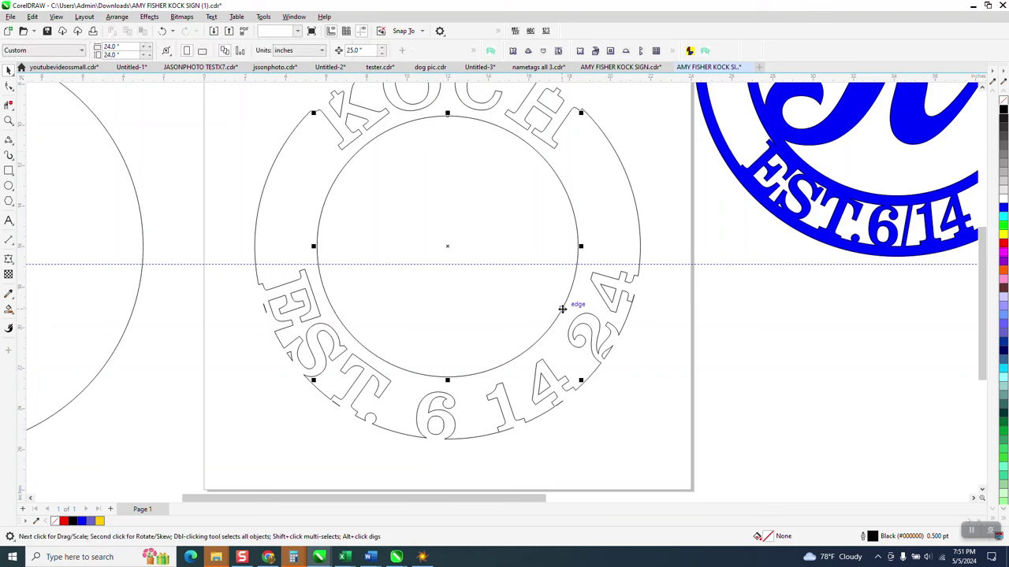
left_click(565, 312)
left_click(446, 246)
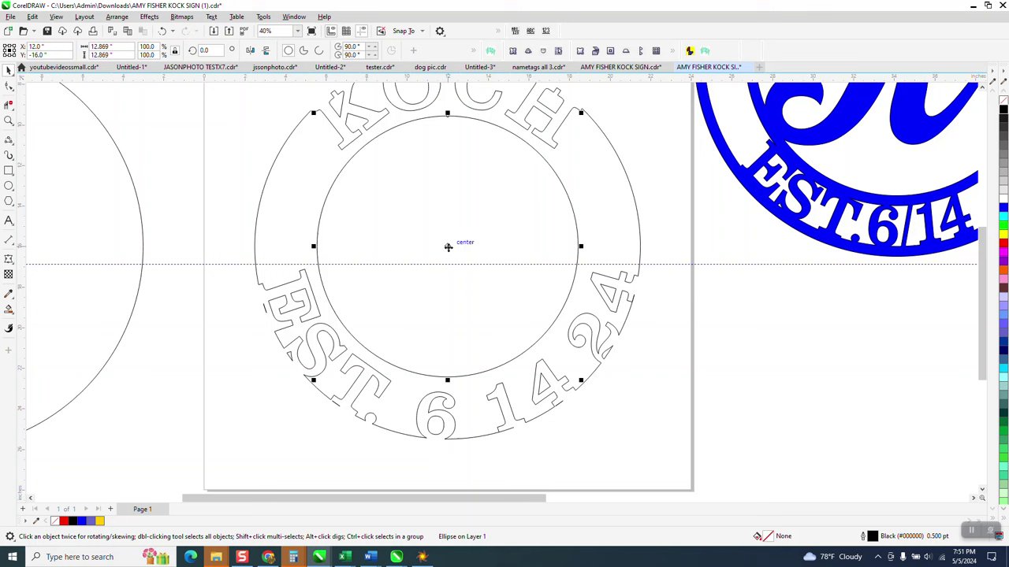
left_click_drag(579, 379, 604, 394)
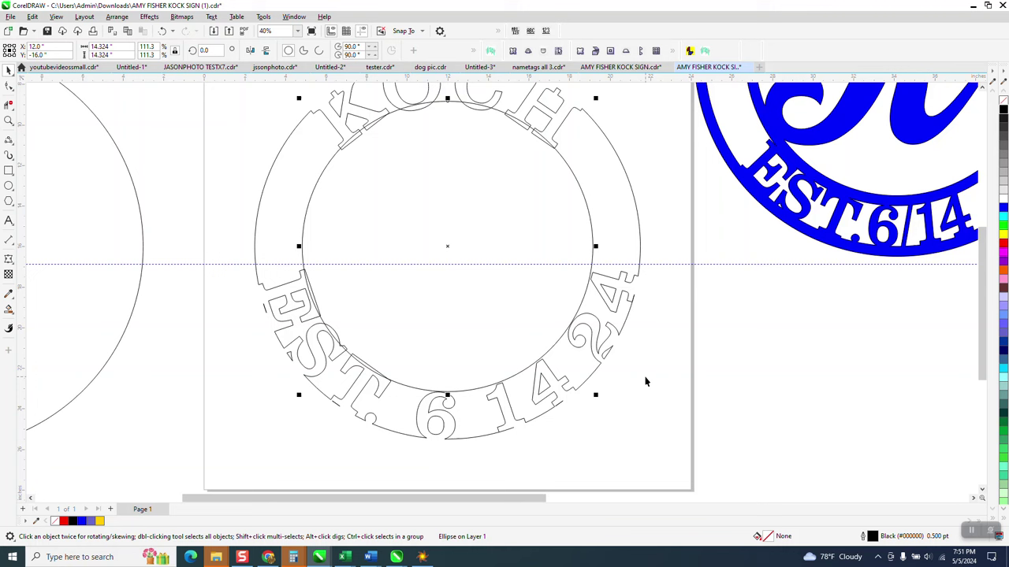
left_click(620, 313)
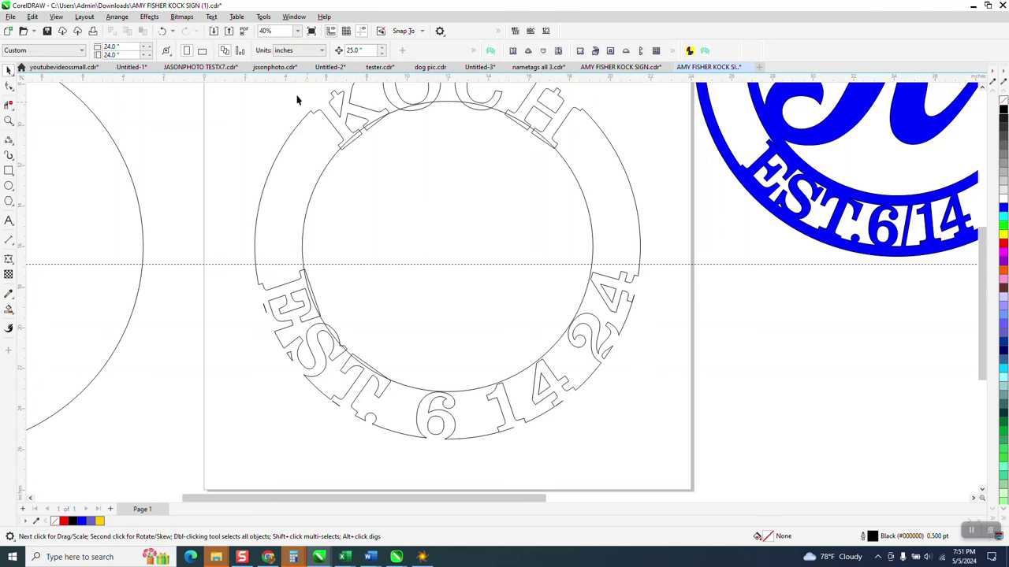
- Undo back past the inner circle, the lettering cut and the EST text fitting
left_click(162, 32)
left_click(162, 33)
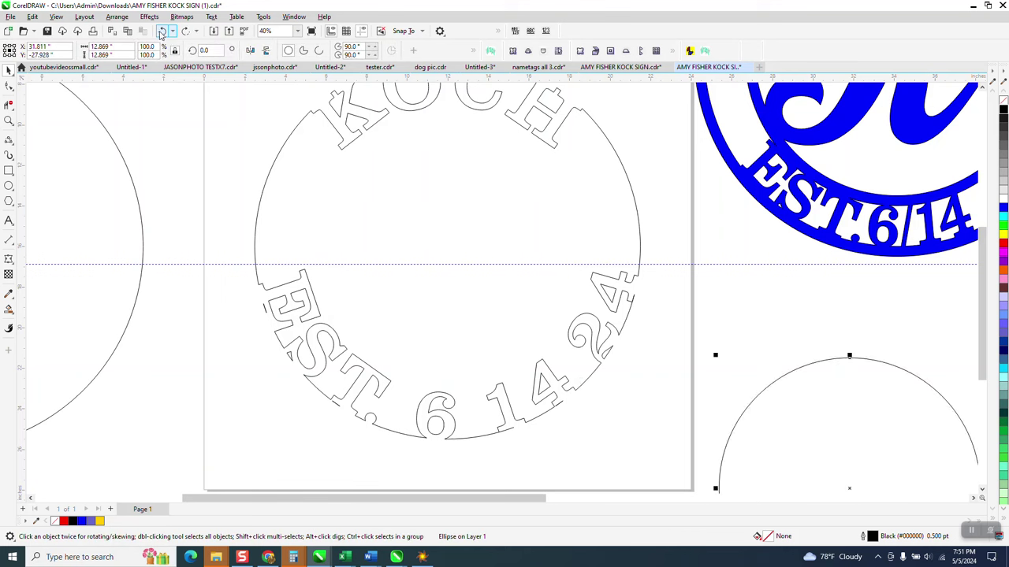
left_click(161, 33)
left_click(160, 32)
left_click(161, 32)
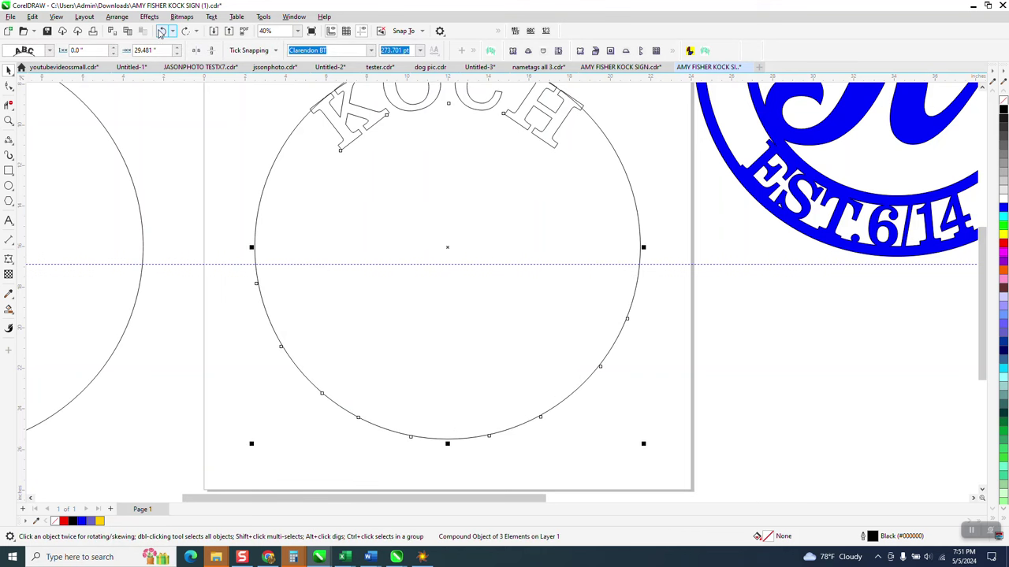
left_click(161, 32)
left_click(162, 32)
left_click(161, 32)
left_click(163, 32)
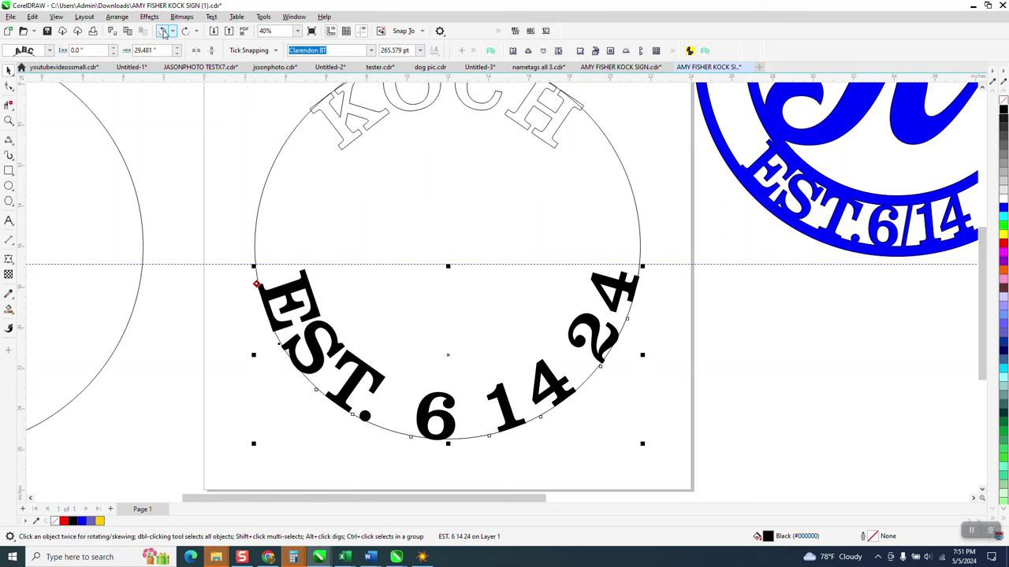
left_click(162, 32)
left_click(161, 33)
left_click(161, 32)
left_click(161, 33)
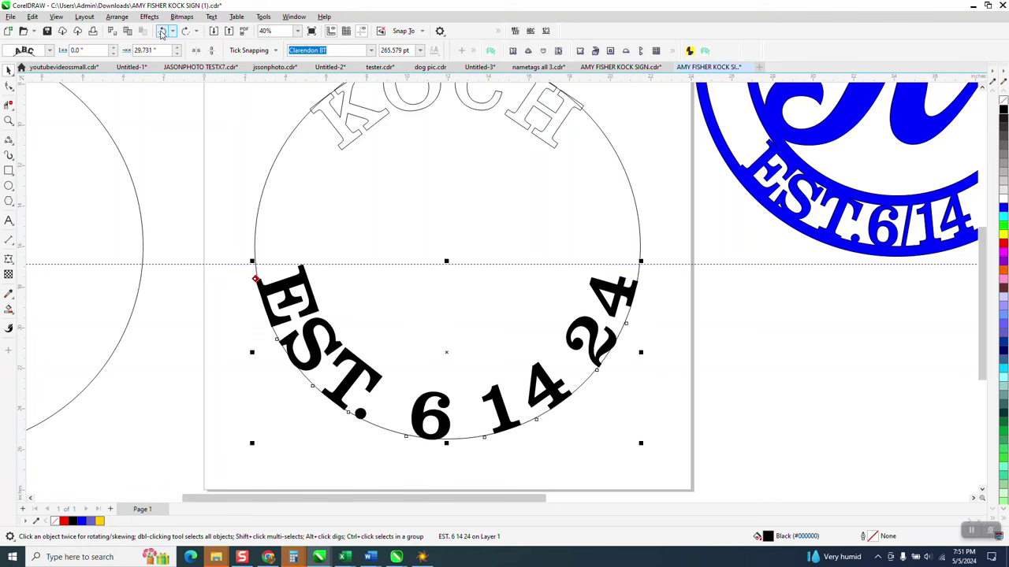
left_click(161, 32)
left_click(161, 32)
left_click(162, 32)
left_click(161, 33)
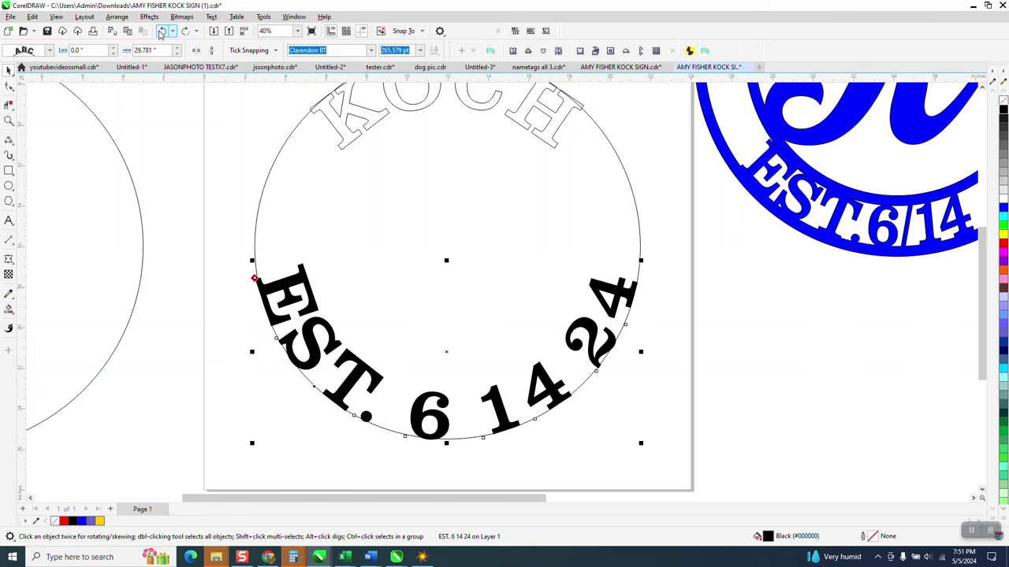
left_click(162, 33)
left_click(161, 33)
left_click(161, 33)
left_click(162, 33)
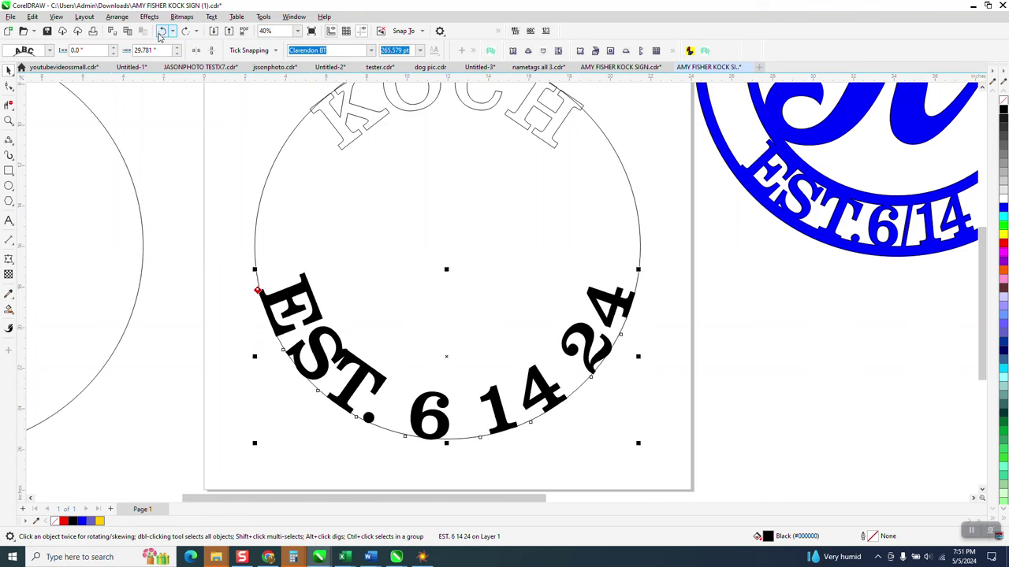
left_click(161, 33)
left_click(162, 32)
left_click(161, 32)
left_click(160, 33)
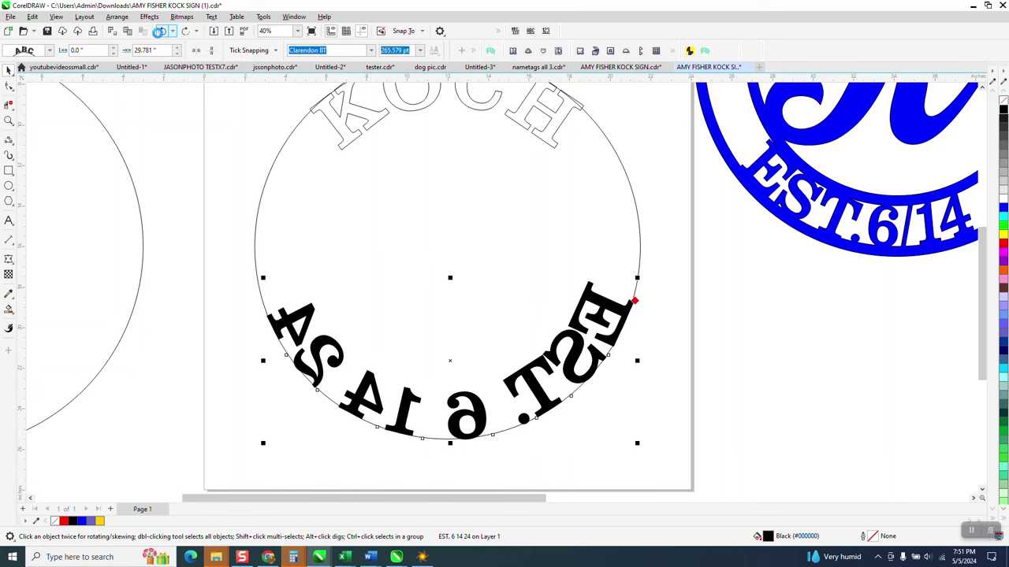
left_click(162, 32)
left_click(162, 33)
- Redo once to restore the straight EST. 6 14 24 text below the page
scroll(321, 136, "down", 2)
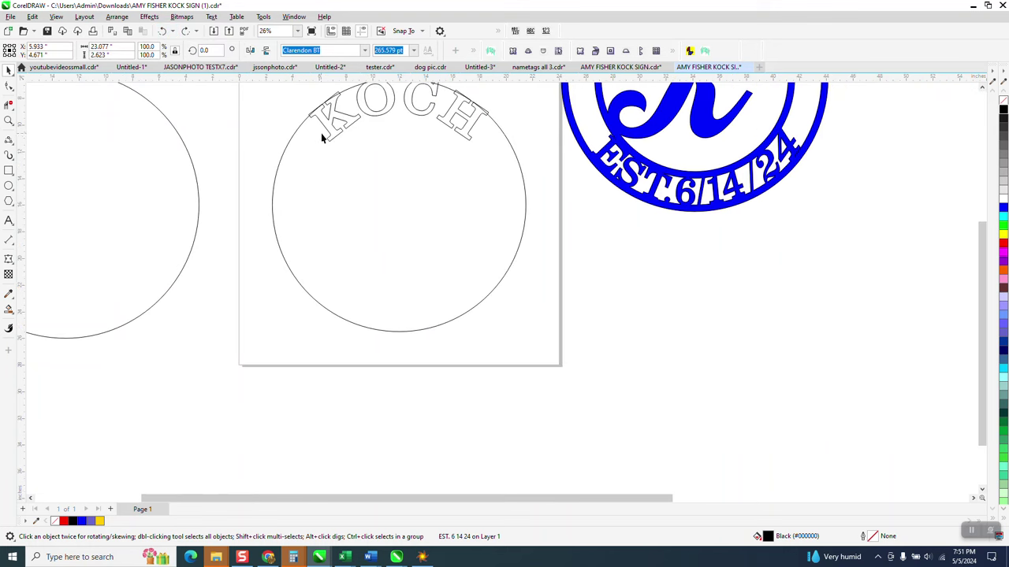
scroll(333, 191, "down", 2)
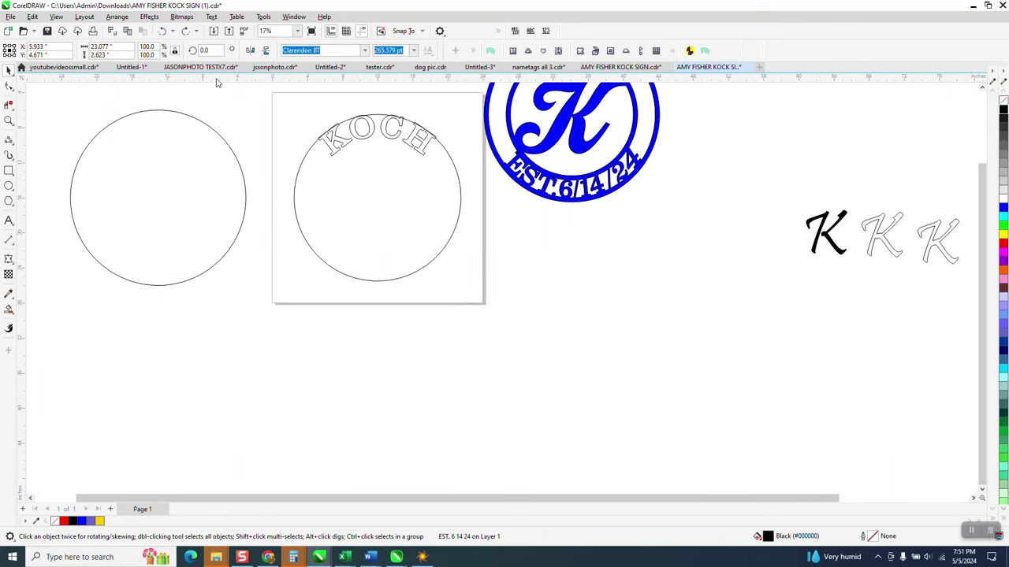
left_click(186, 31)
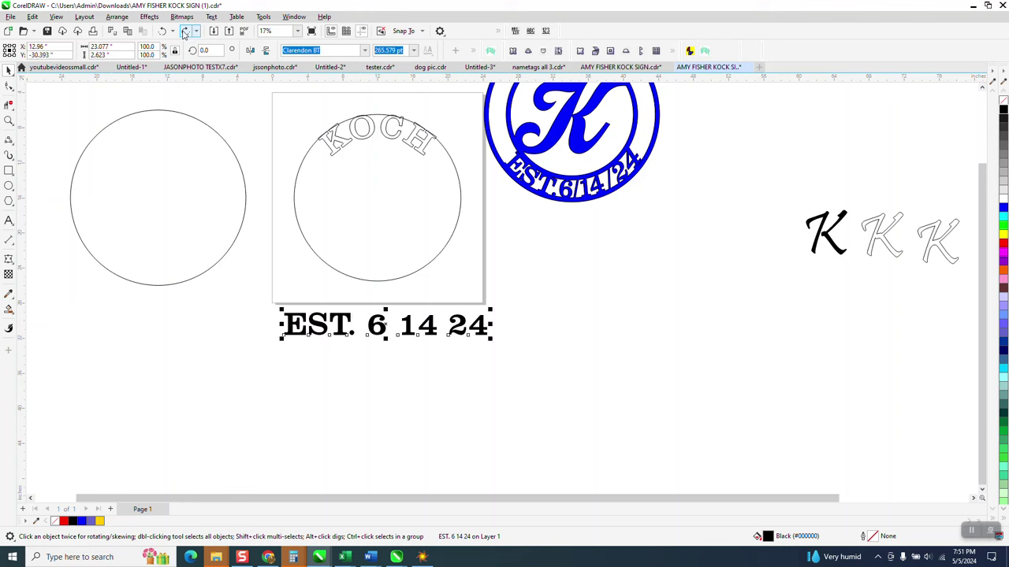
left_click(8, 122)
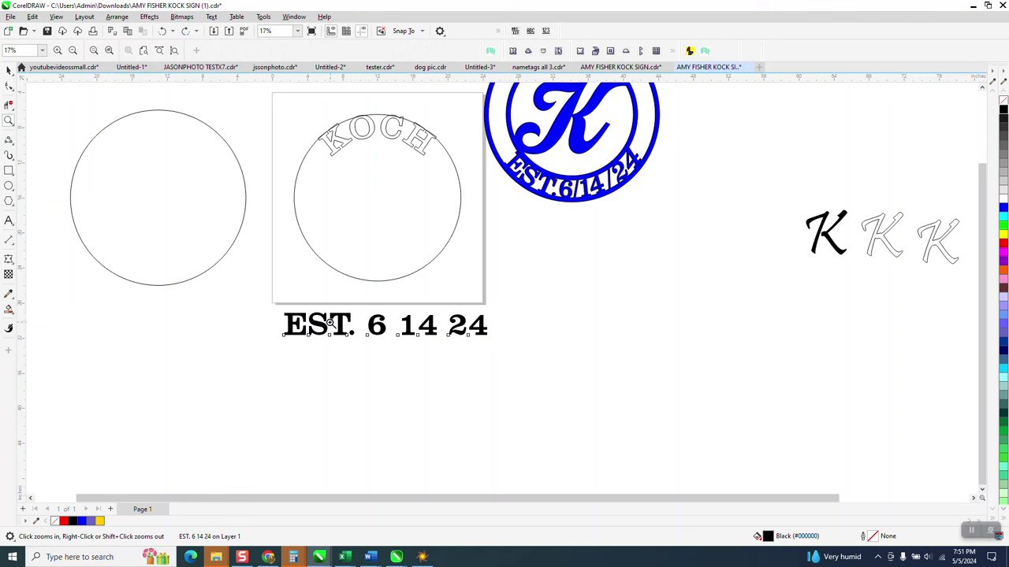
- Move the guideline up to the top of the EST. 6 14 24 text
left_click_drag(276, 299, 595, 398)
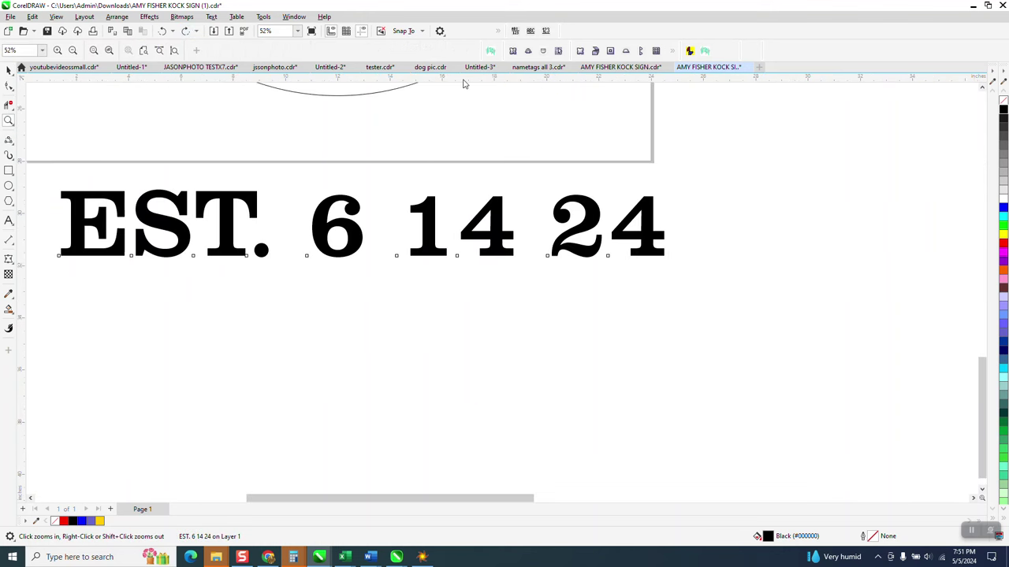
left_click_drag(360, 149, 258, 197)
left_click(293, 182)
right_click(328, 256)
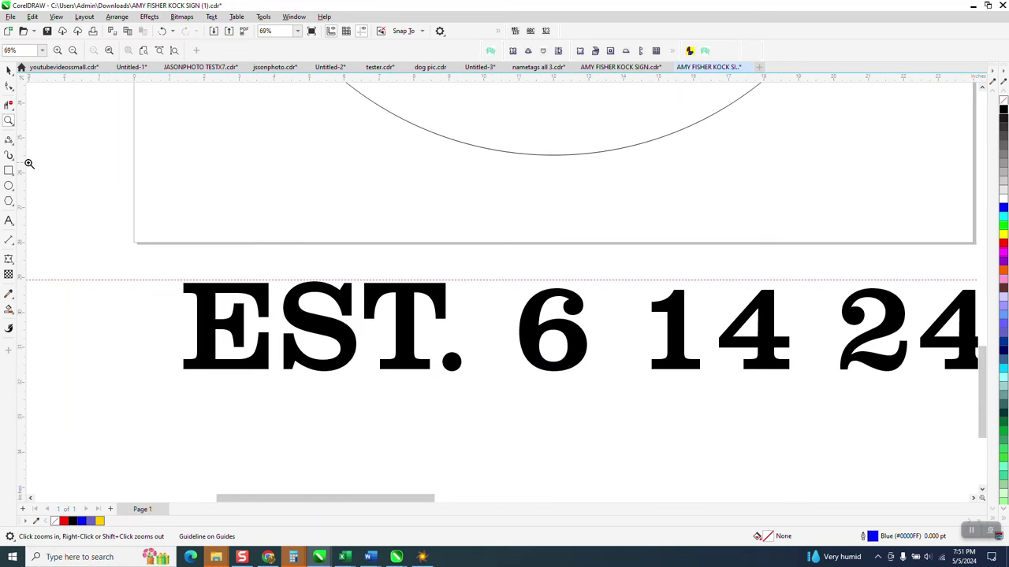
key("F3")
key("F3")
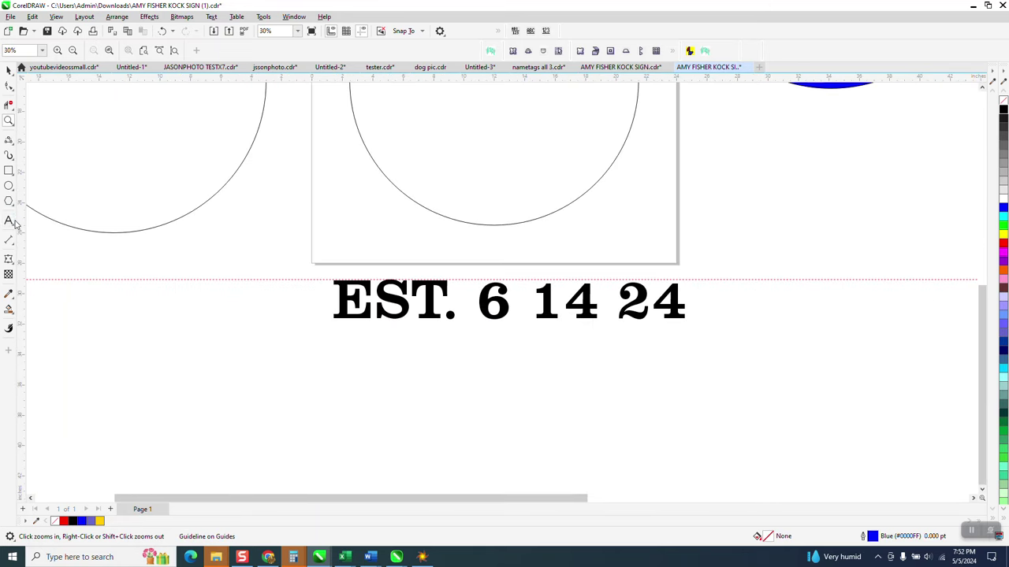
- Tighten the character spacing of the EST. 6 14 24 text
left_click(9, 221)
left_click(676, 306)
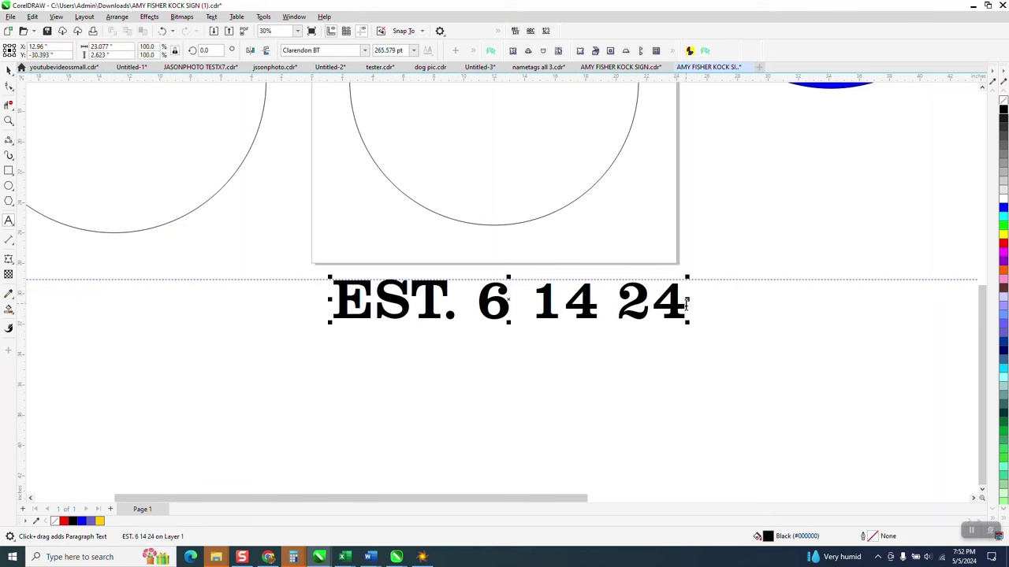
mouse_move(682, 300)
left_mouse_down()
mouse_move(590, 298)
mouse_move(666, 298)
left_mouse_up()
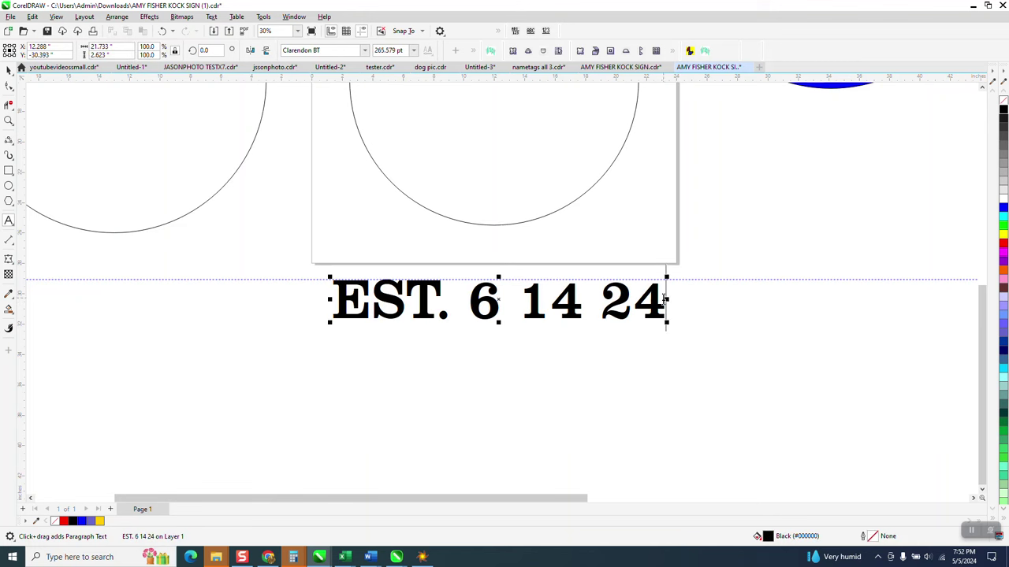
- Enlarge the 6 14 24 characters to 285 pt
left_click_drag(666, 300, 468, 302)
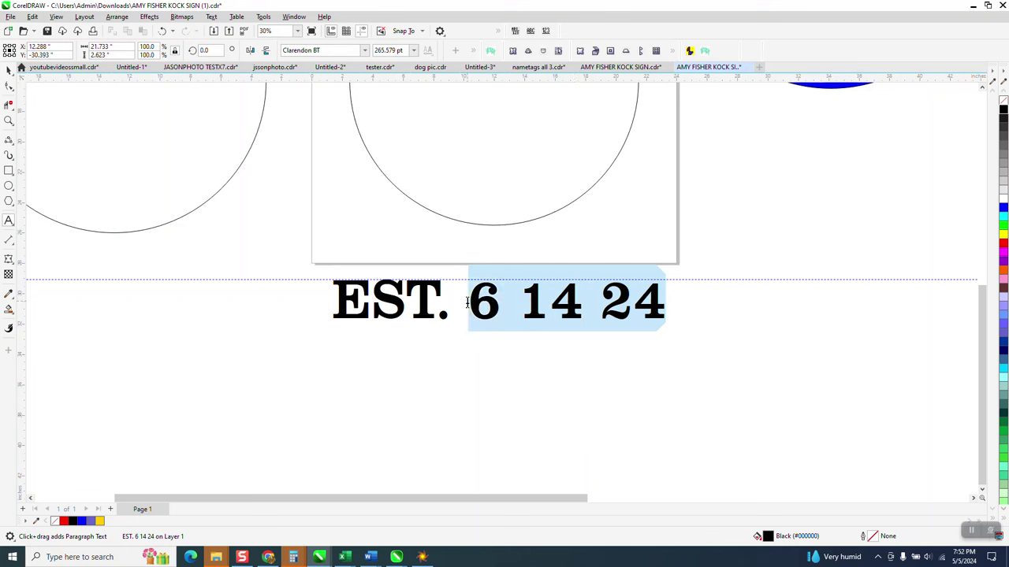
left_click(403, 51)
type("275")
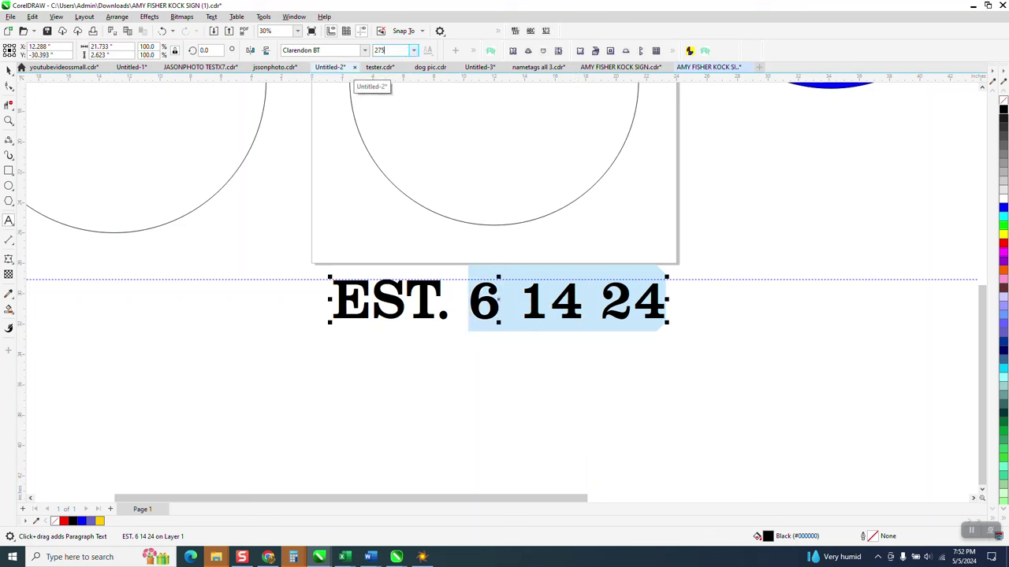
key("Return")
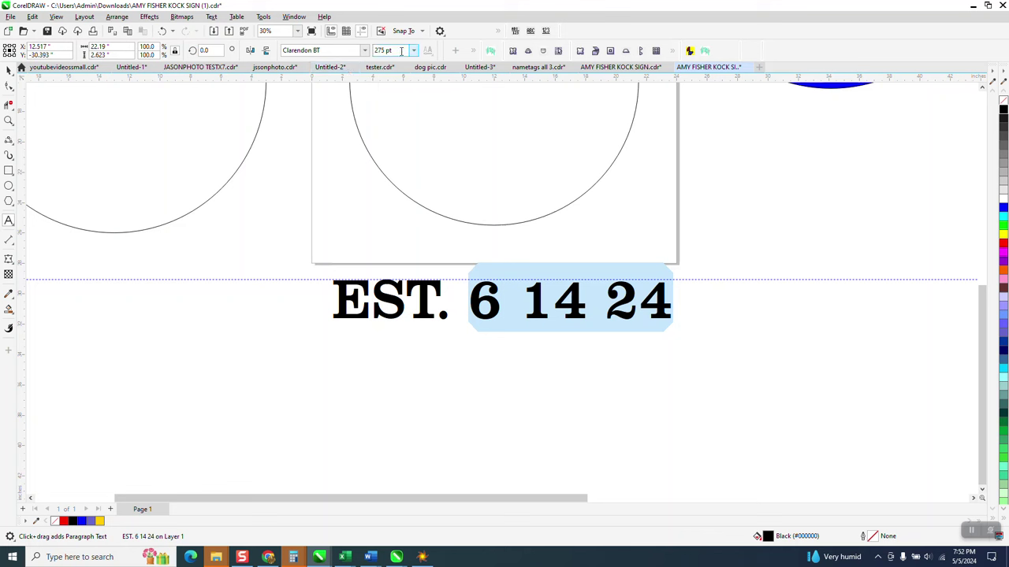
left_click(375, 52)
type("285")
key("Return")
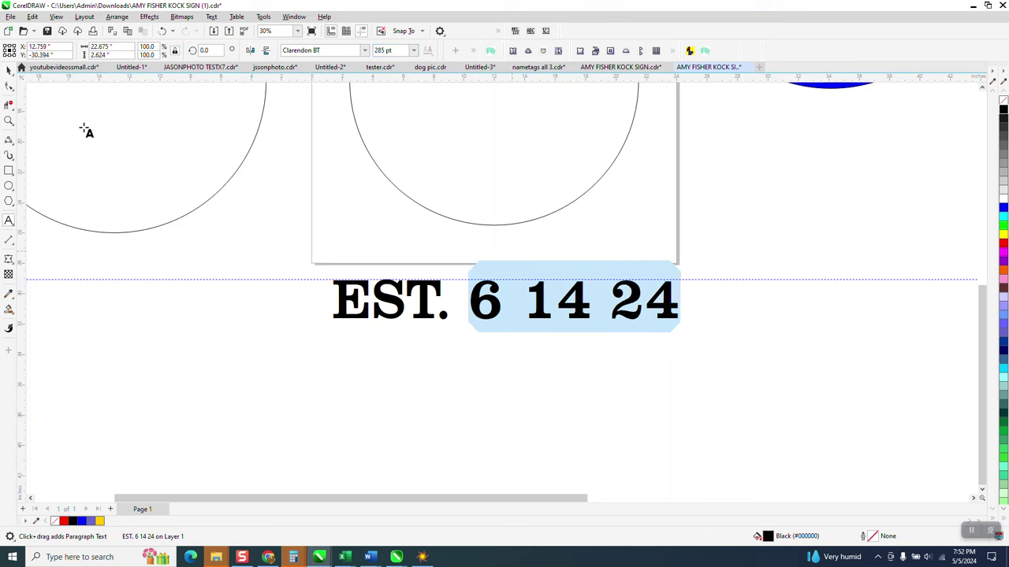
- Zoom in on the date text and select it as an object
left_click(9, 119)
left_click_drag(315, 253, 778, 390)
left_click(9, 70)
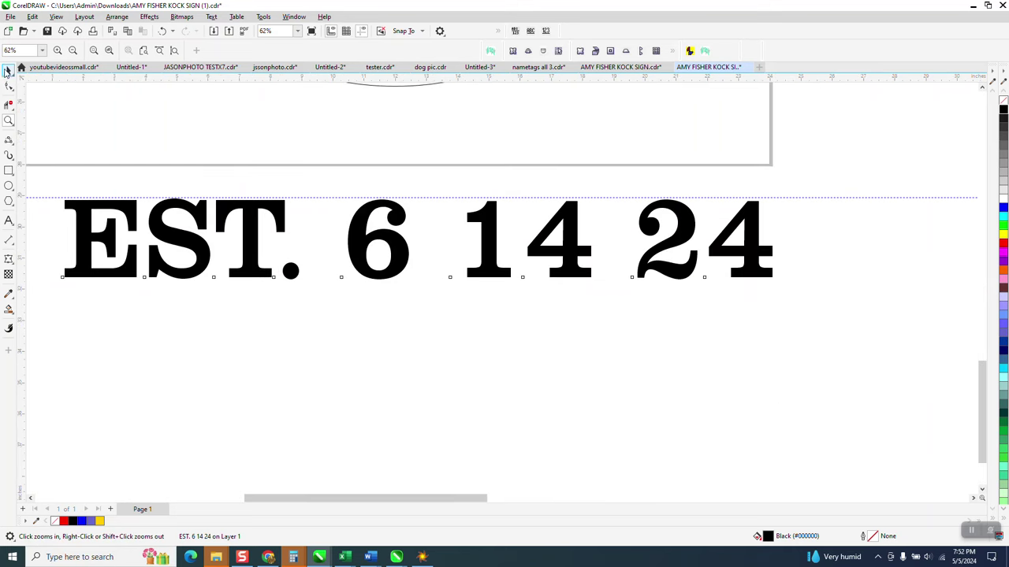
left_click(298, 195)
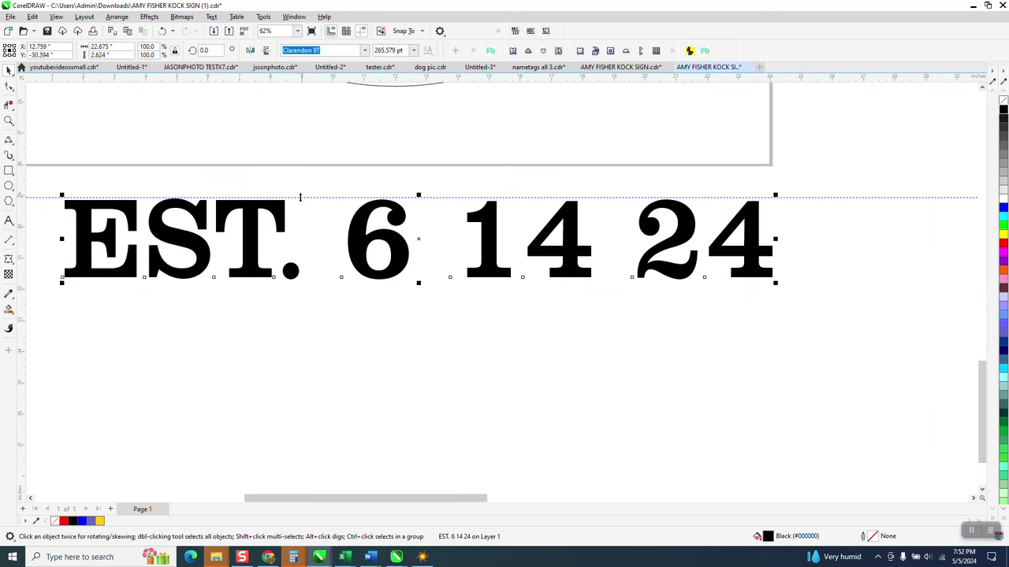
- Align the top guideline with the letter tops and add a second guideline along the text baseline
left_click(285, 198)
left_click_drag(283, 204, 297, 203)
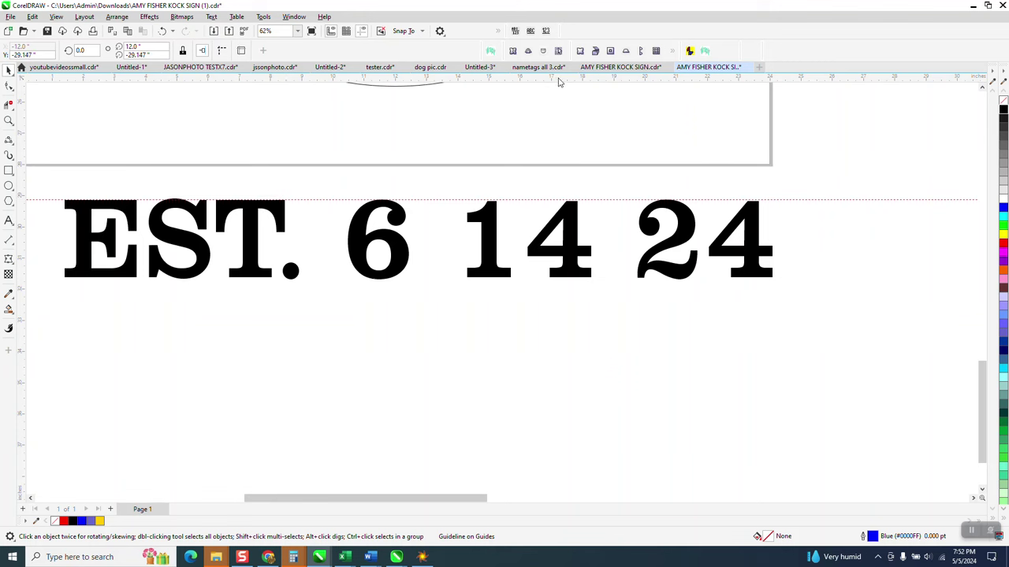
left_click_drag(558, 77, 269, 277)
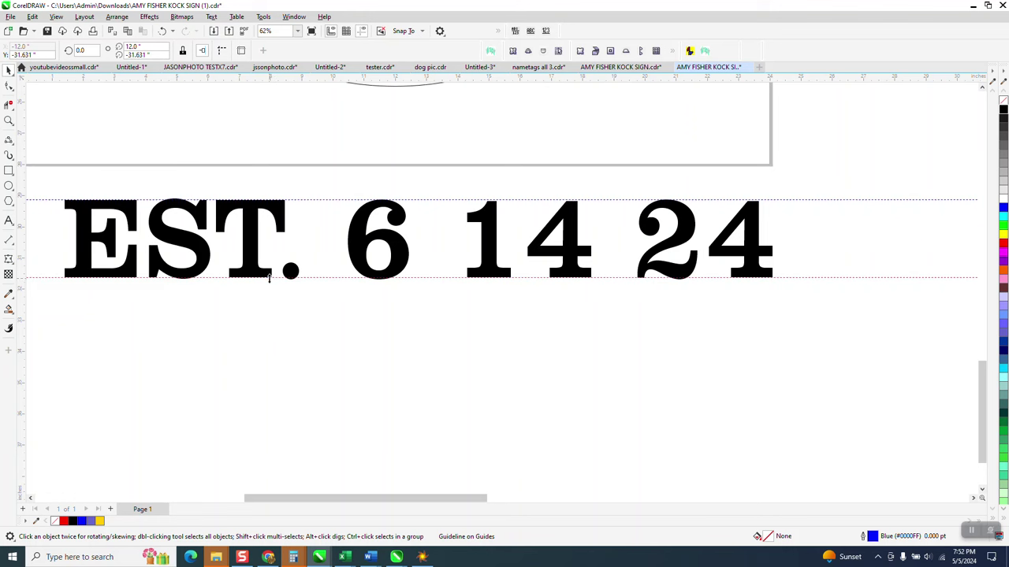
left_click(393, 355)
scroll(394, 357, "down", 2)
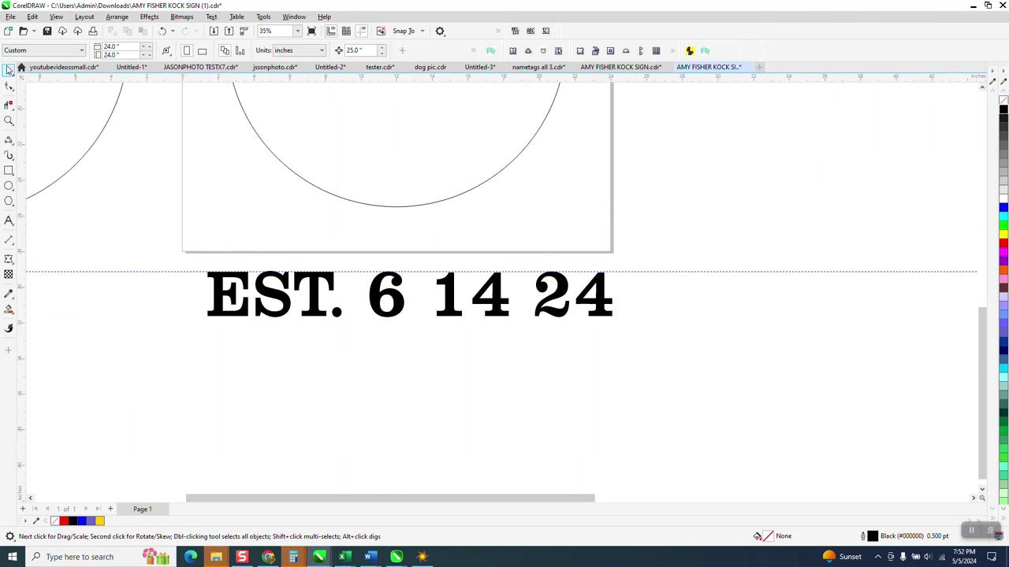
scroll(420, 371, "down", 1)
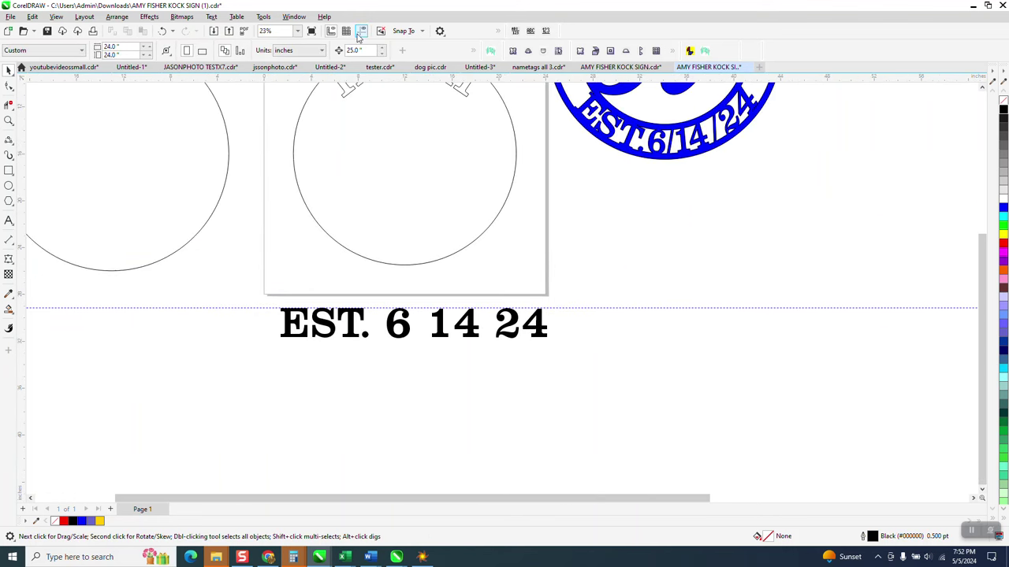
- Fit EST. 6 14 24 to the circle's bottom edge and mirror it so it reads upright
left_click(401, 315)
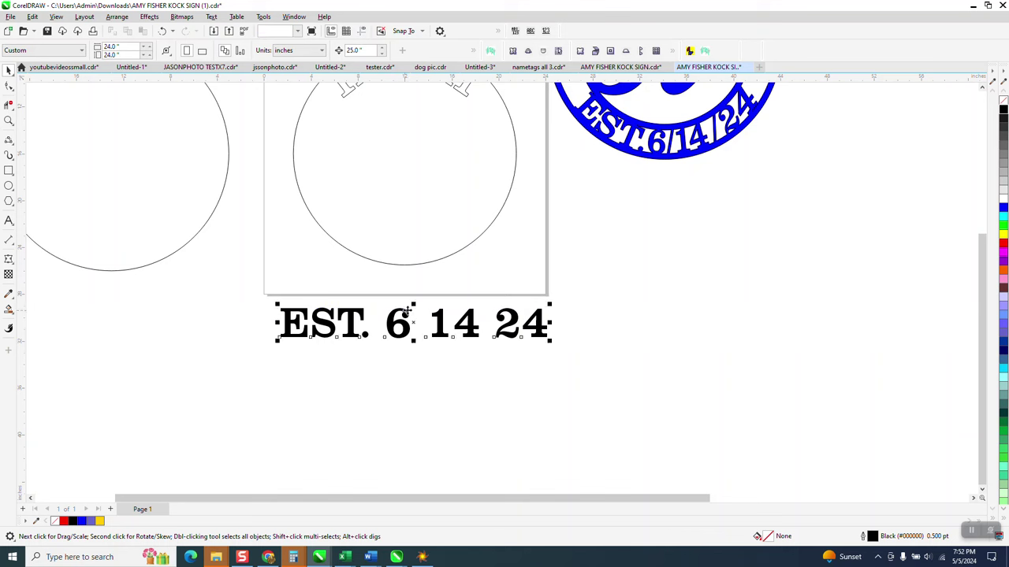
left_click(211, 16)
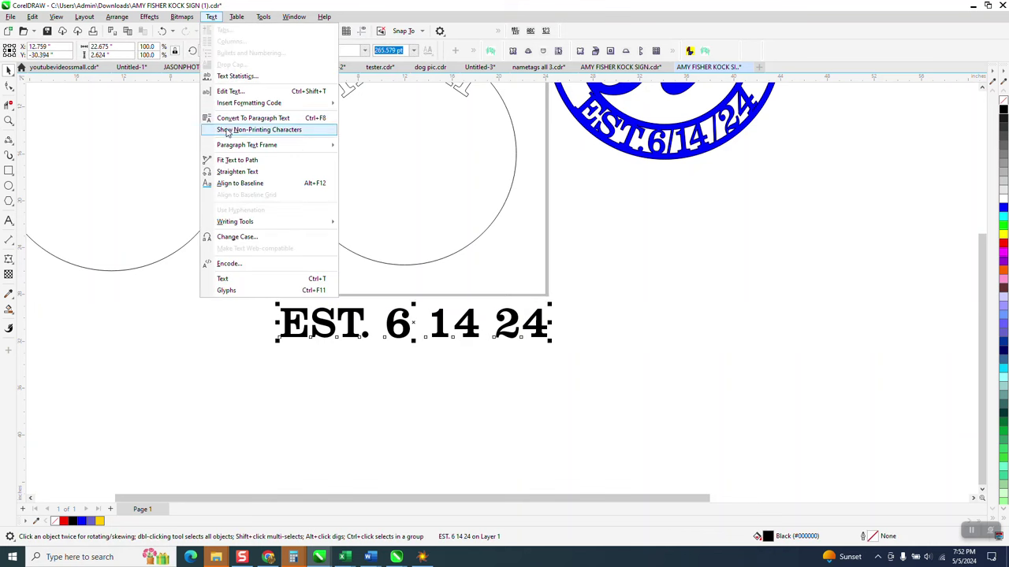
left_click(237, 160)
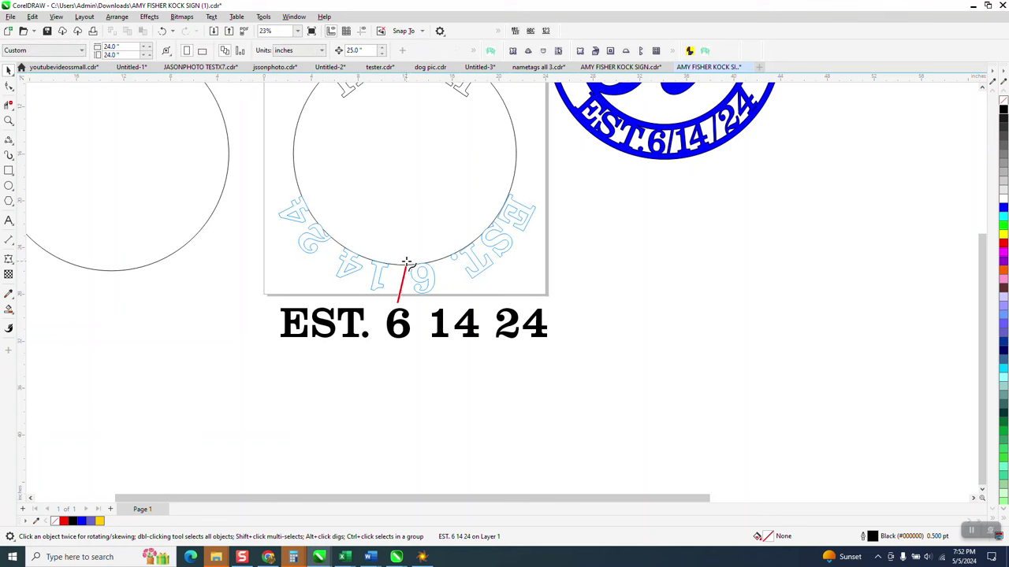
left_click(406, 262)
left_click(208, 50)
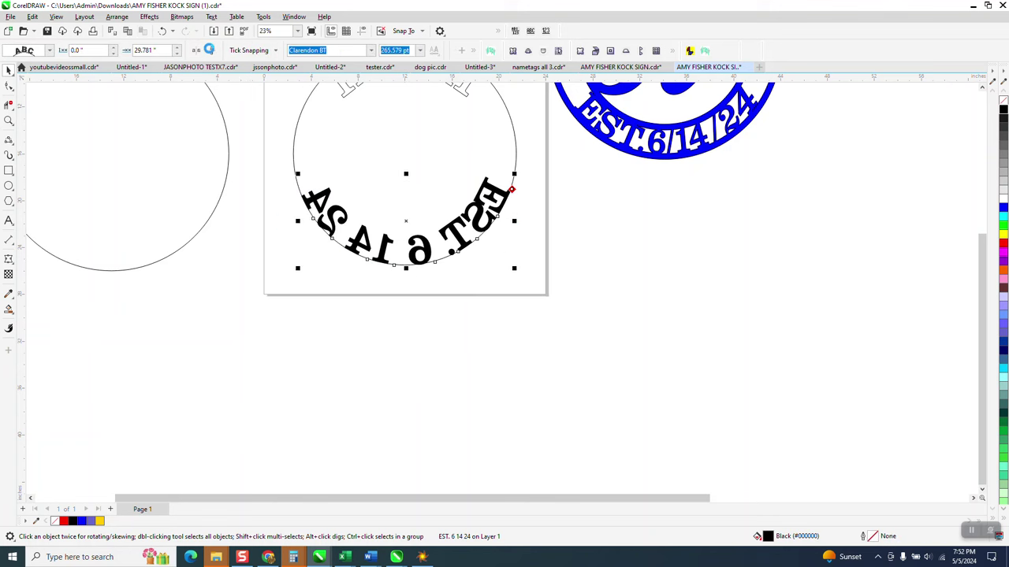
left_click(197, 50)
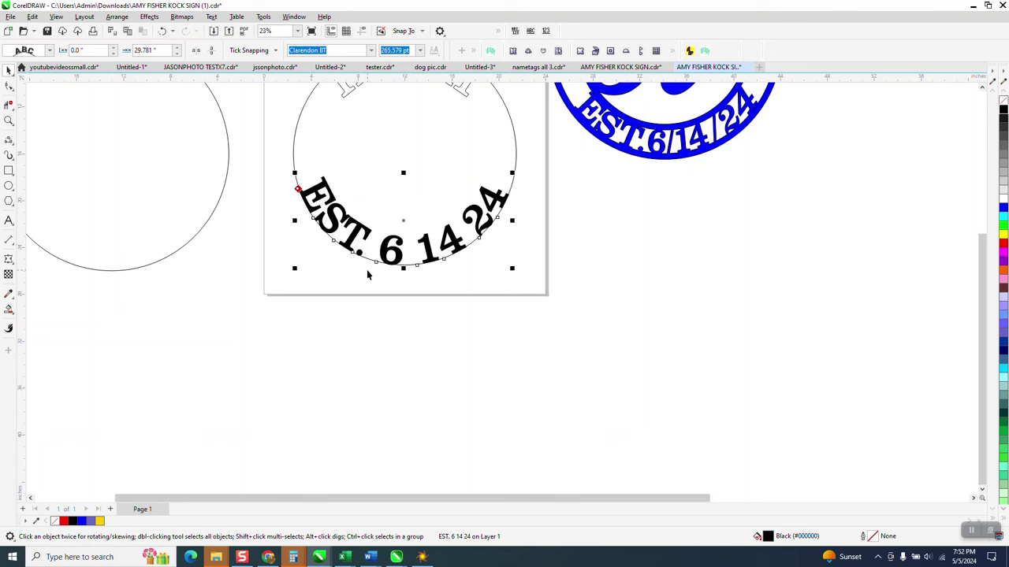
left_click(9, 121)
left_click_drag(347, 199, 587, 301)
- Shift the E further up the circle, leaving a wider gap before the S
scroll(593, 361, "down", 1)
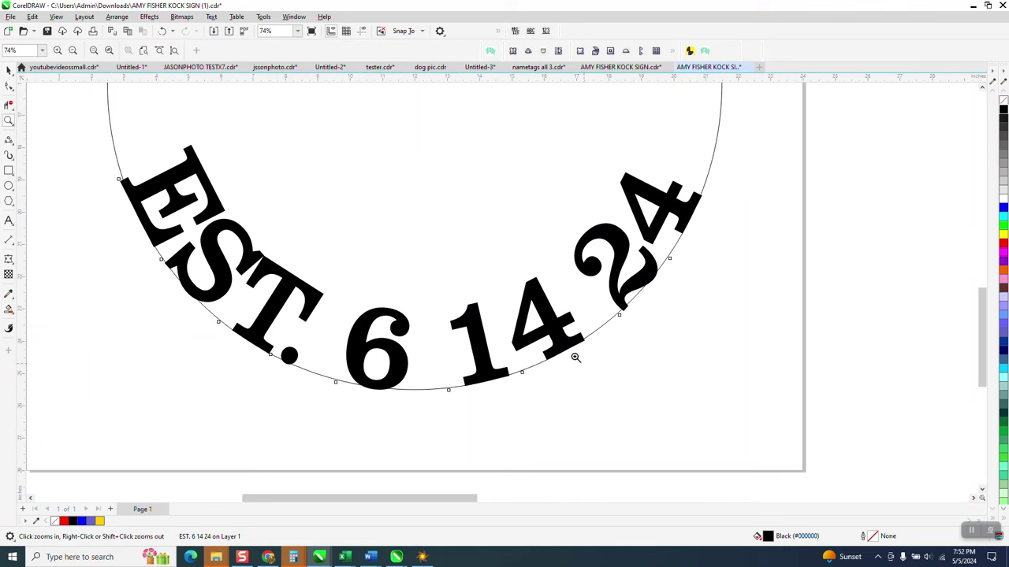
left_click(9, 87)
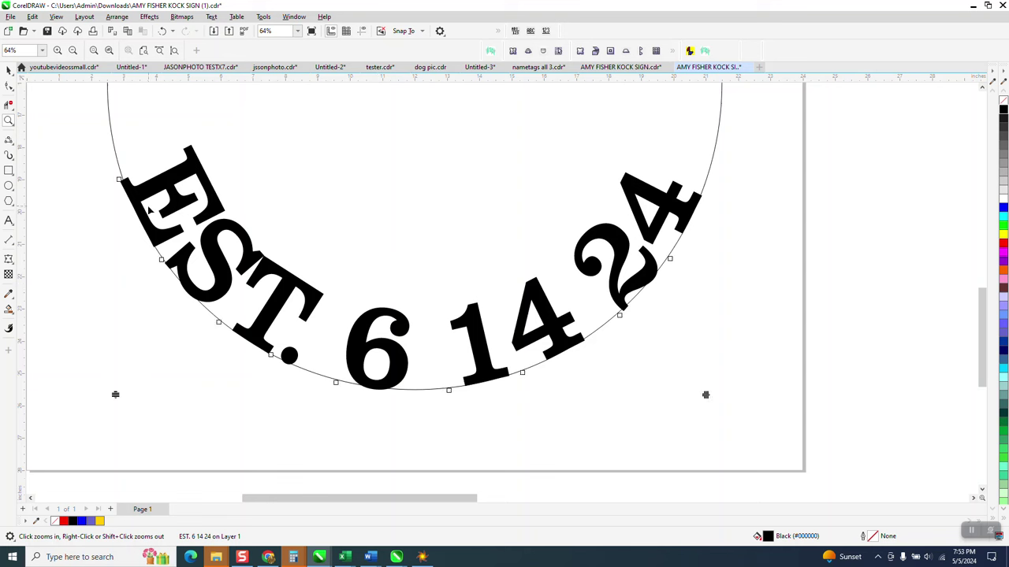
left_click(119, 180)
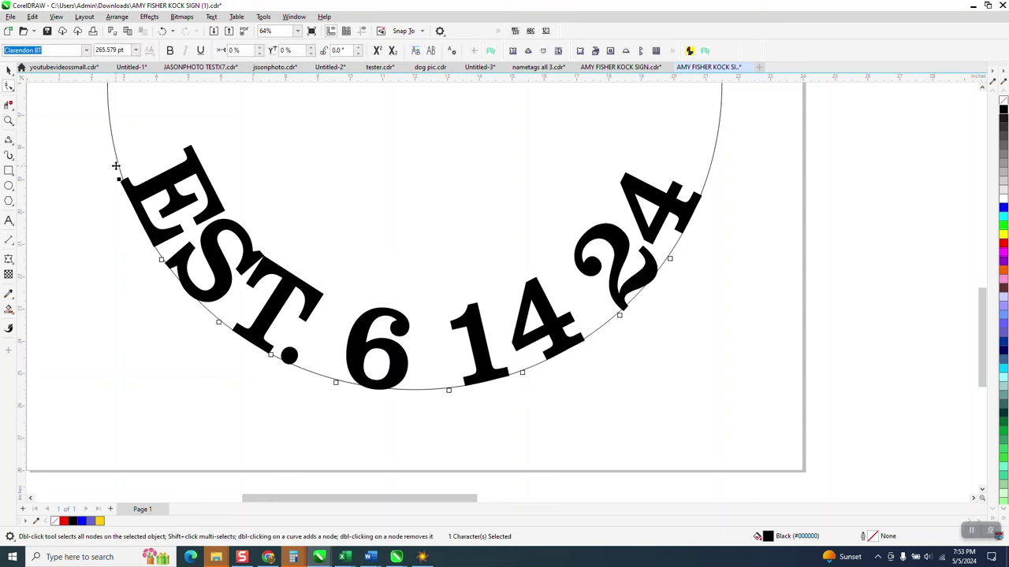
mouse_move(119, 179)
left_mouse_down()
mouse_move(127, 184)
mouse_move(116, 169)
mouse_move(114, 182)
left_mouse_up()
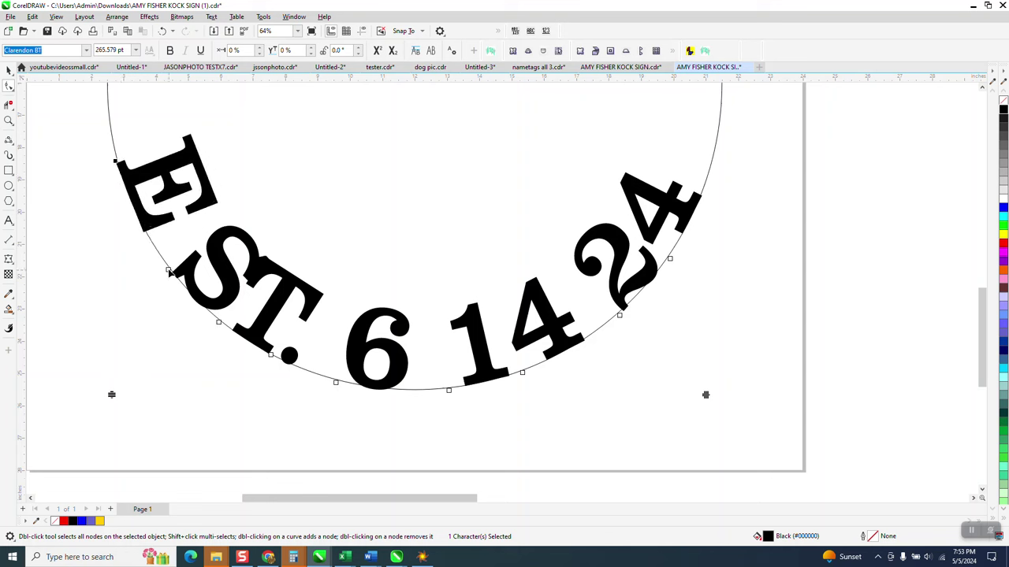
left_click_drag(169, 272, 171, 264)
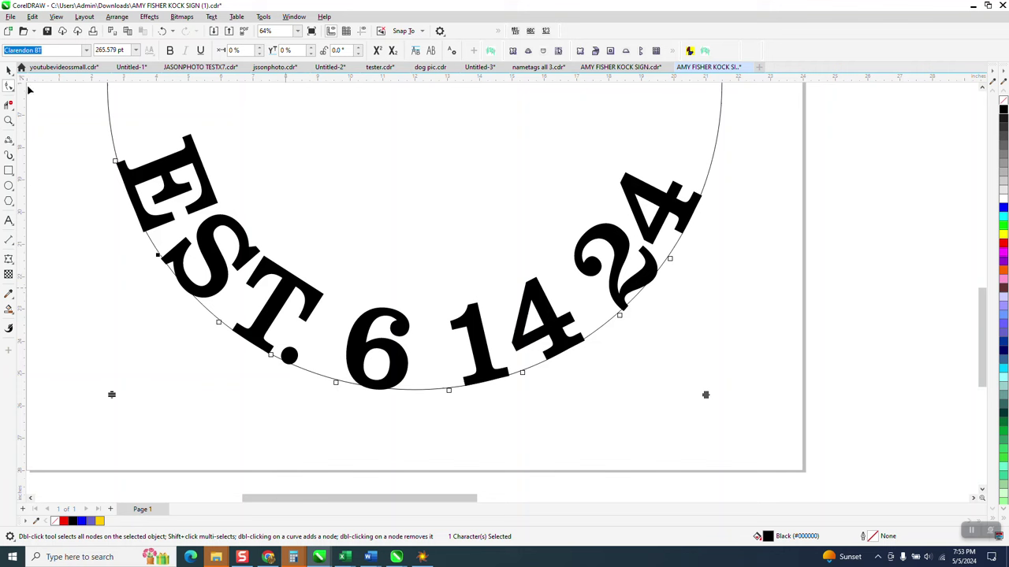
left_click(8, 69)
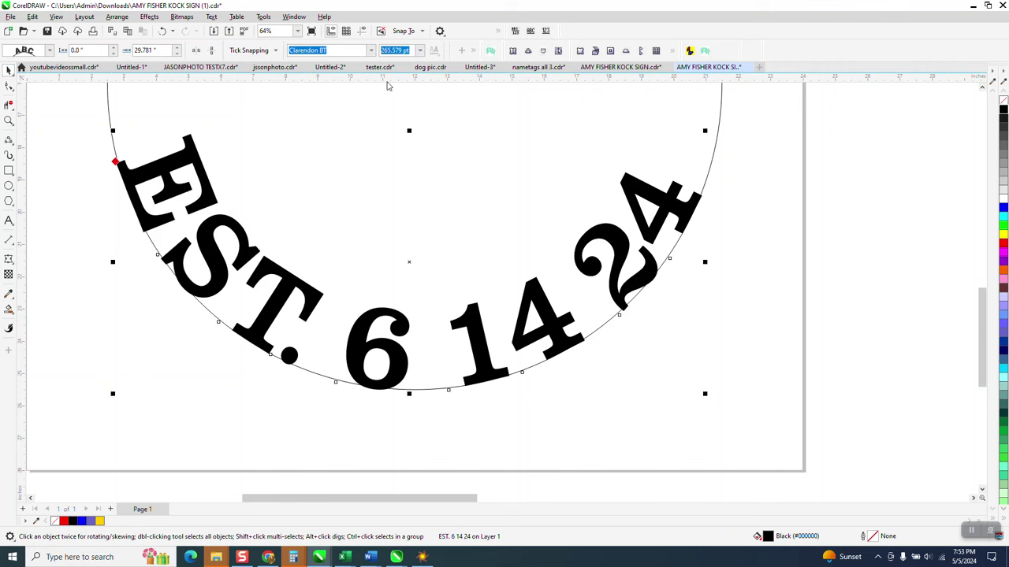
left_click(198, 135)
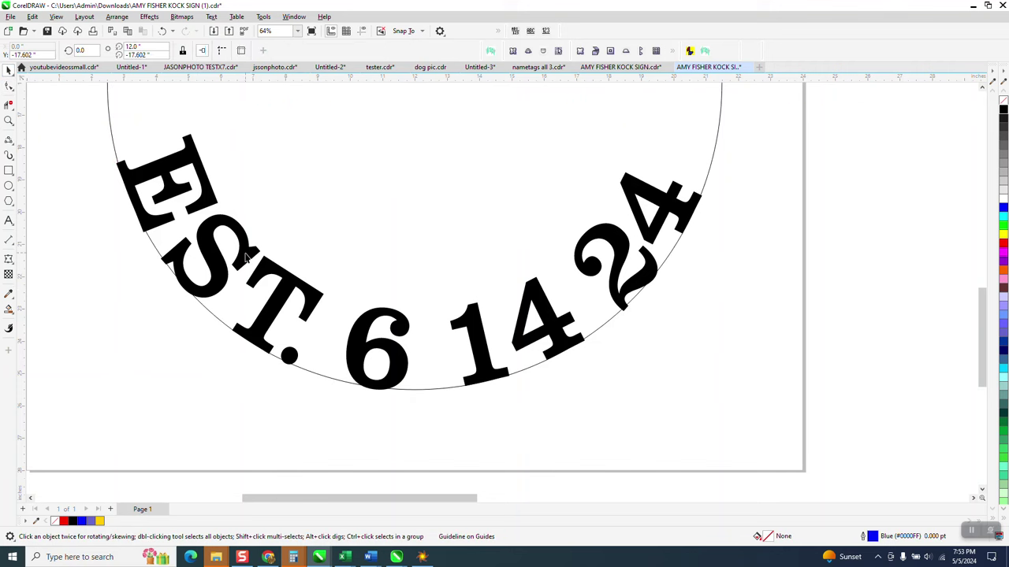
left_click(361, 30)
left_click(293, 287)
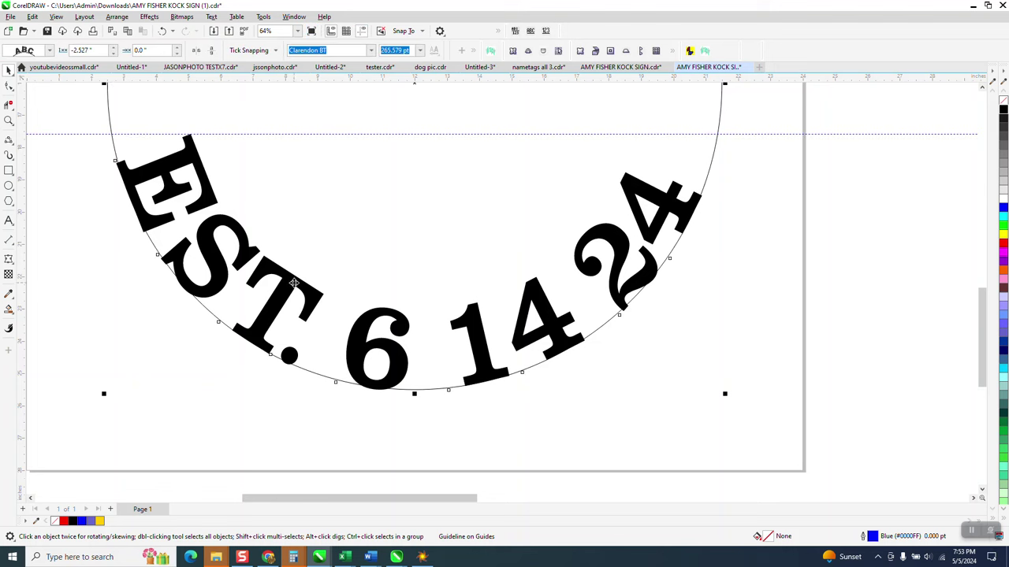
left_click(178, 56)
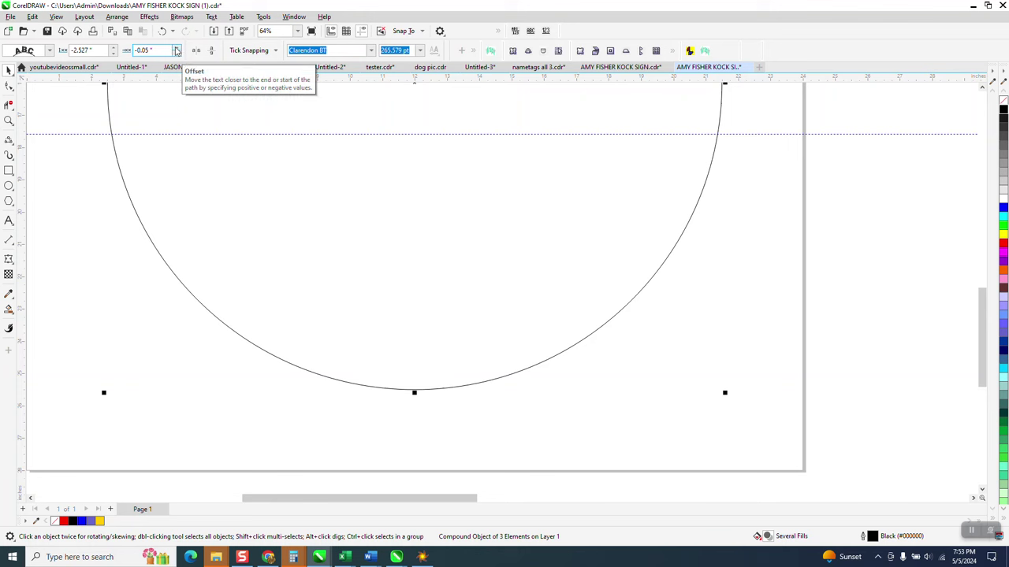
left_click(164, 31)
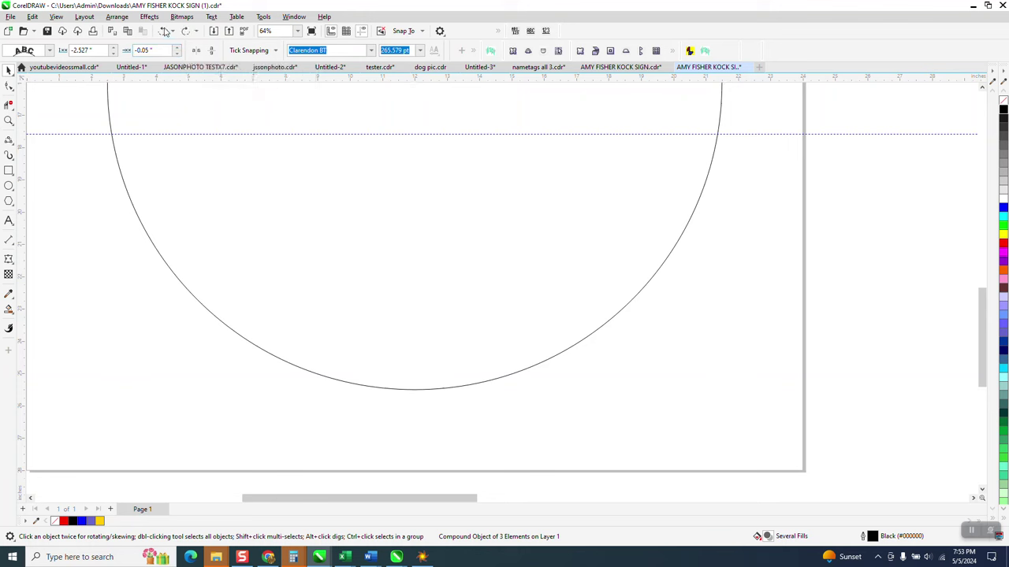
left_click(164, 31)
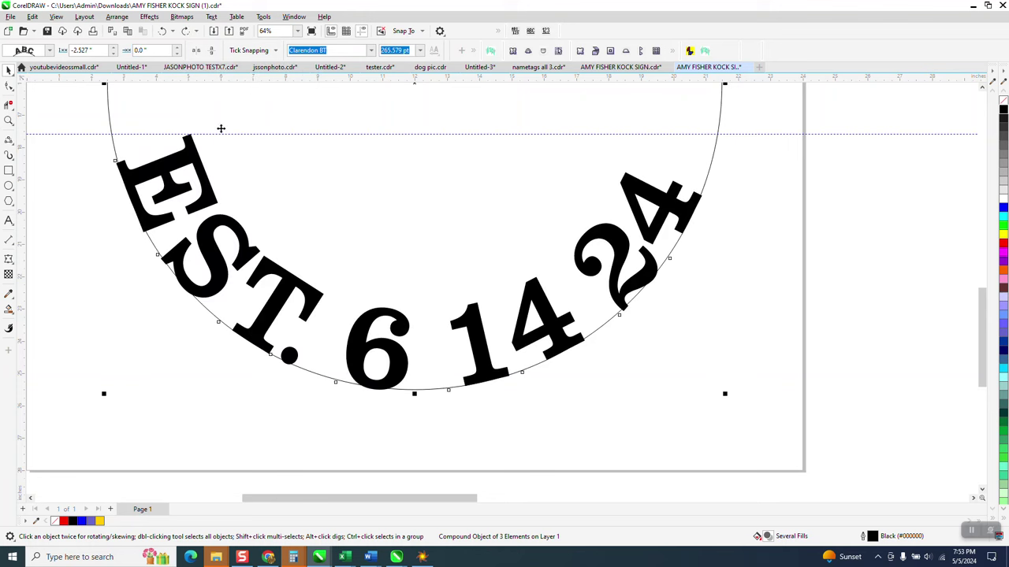
left_click(178, 53)
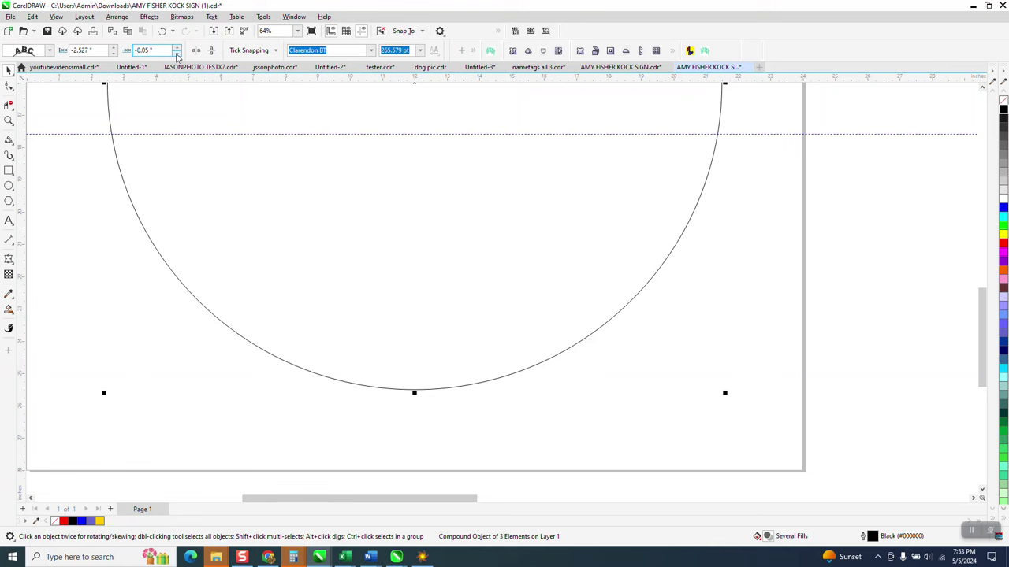
scroll(292, 277, "down", 1)
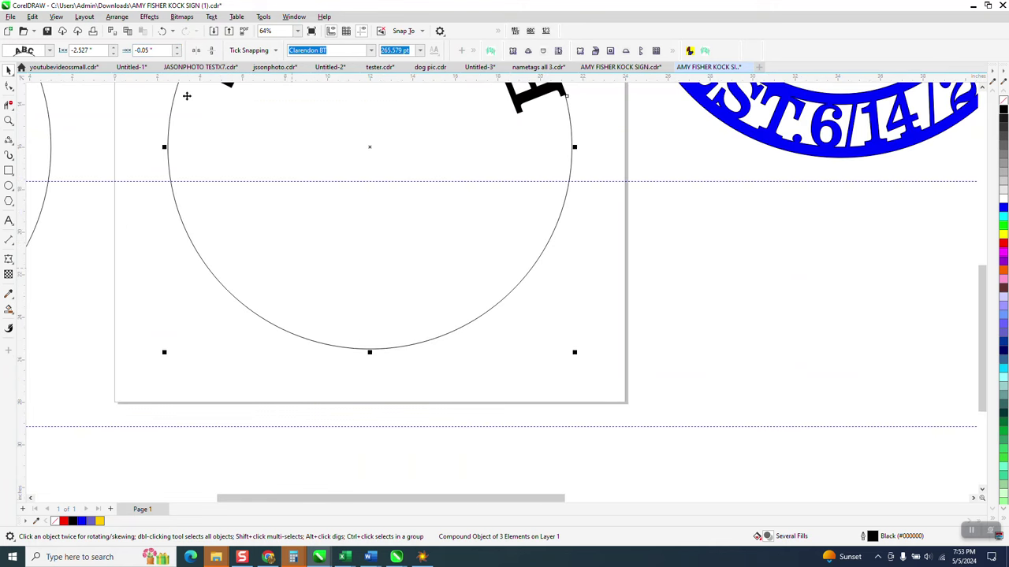
left_click(161, 31)
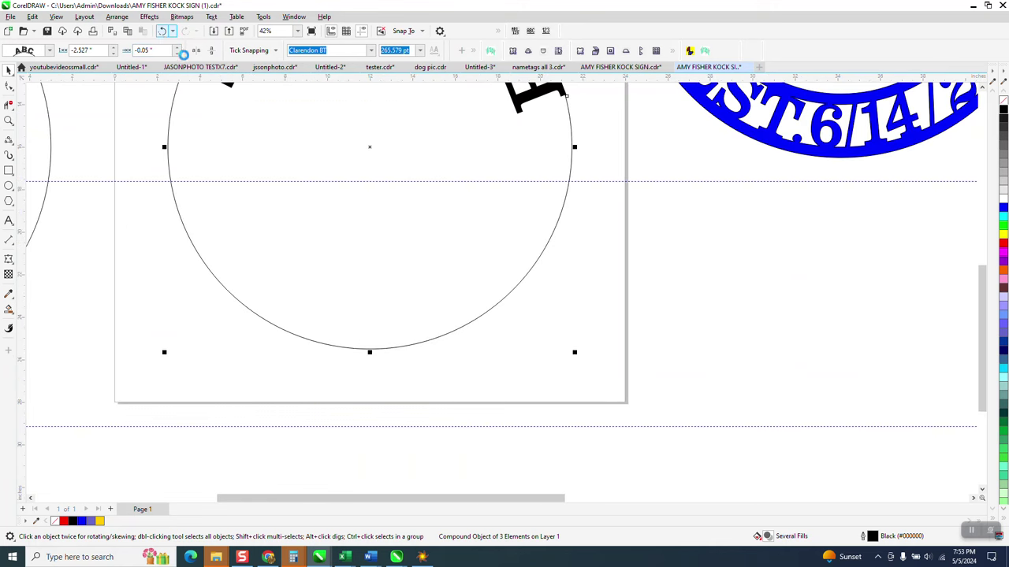
left_click(113, 53)
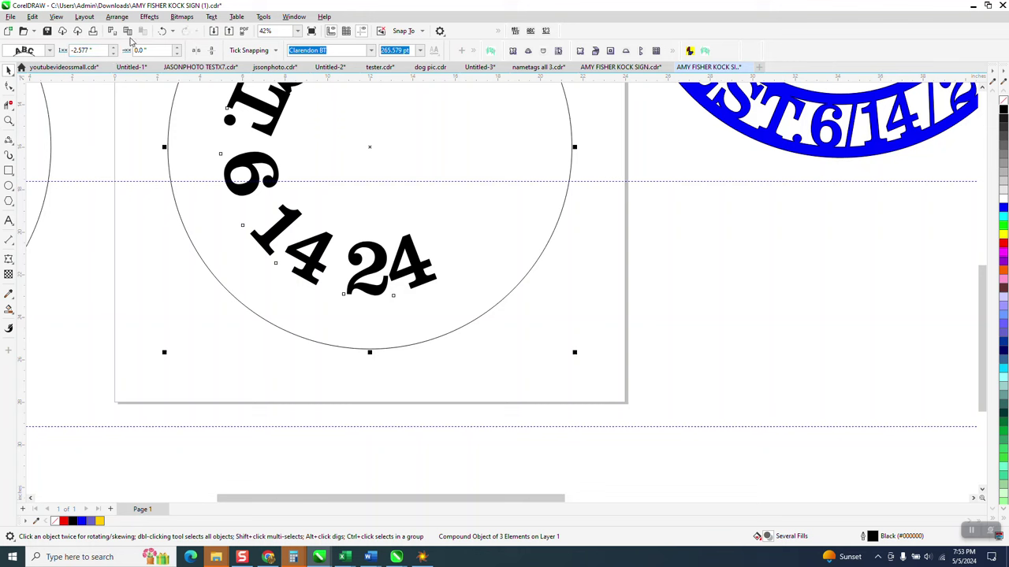
left_click(161, 31)
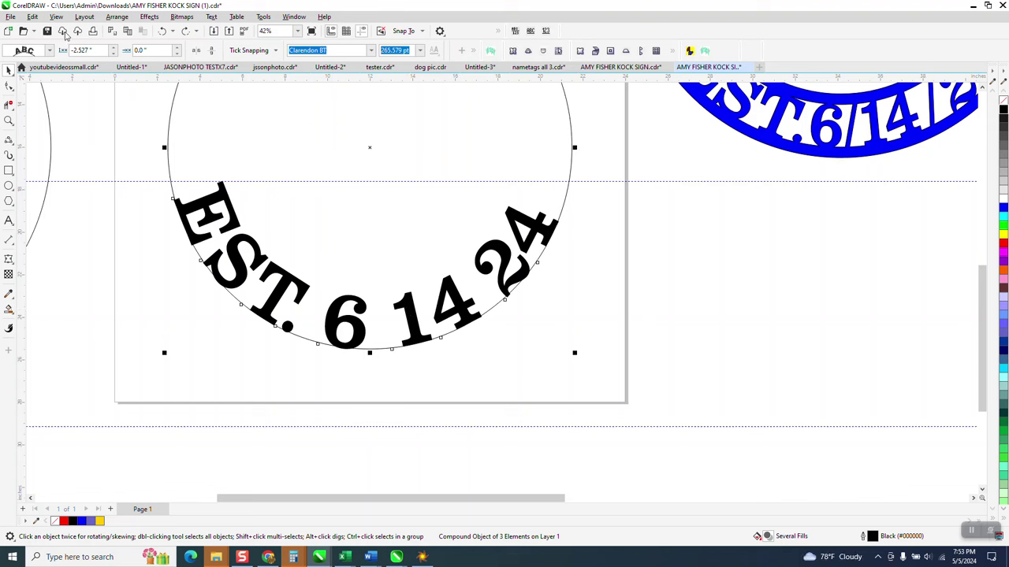
- Break the curved date text apart from its circle path
left_click(117, 17)
left_click(147, 258)
left_click(274, 275)
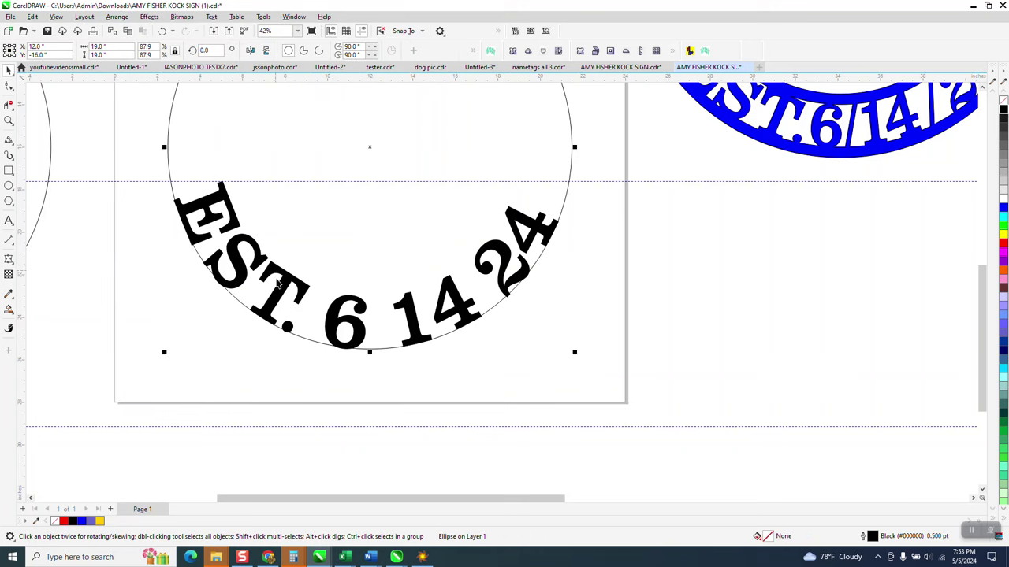
scroll(278, 285, "down", 2)
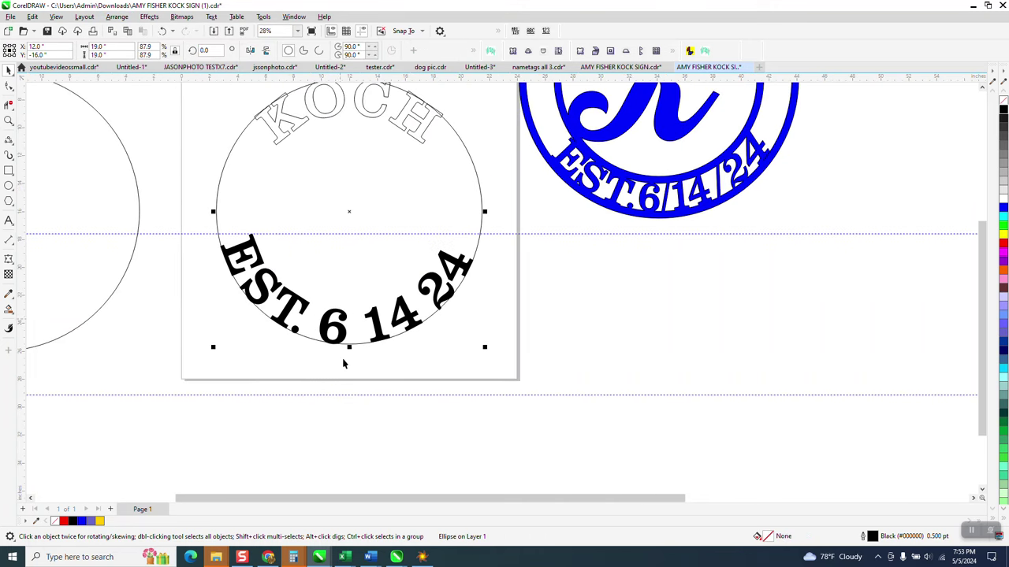
key("Escape")
- Rotate the EST. 6 14 24 text 4.204° around the circle
left_click_drag(324, 313, 475, 401)
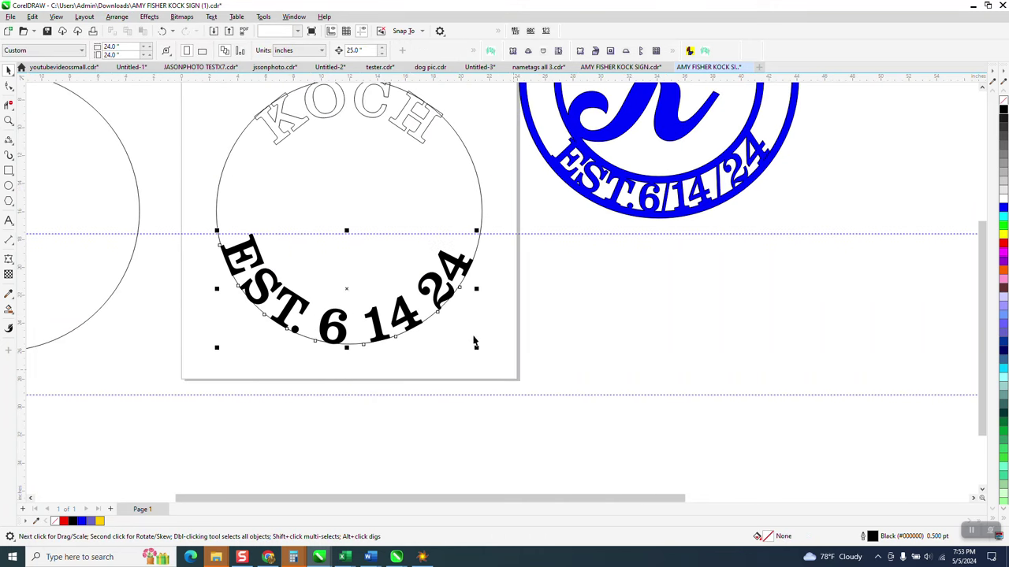
left_click(348, 290)
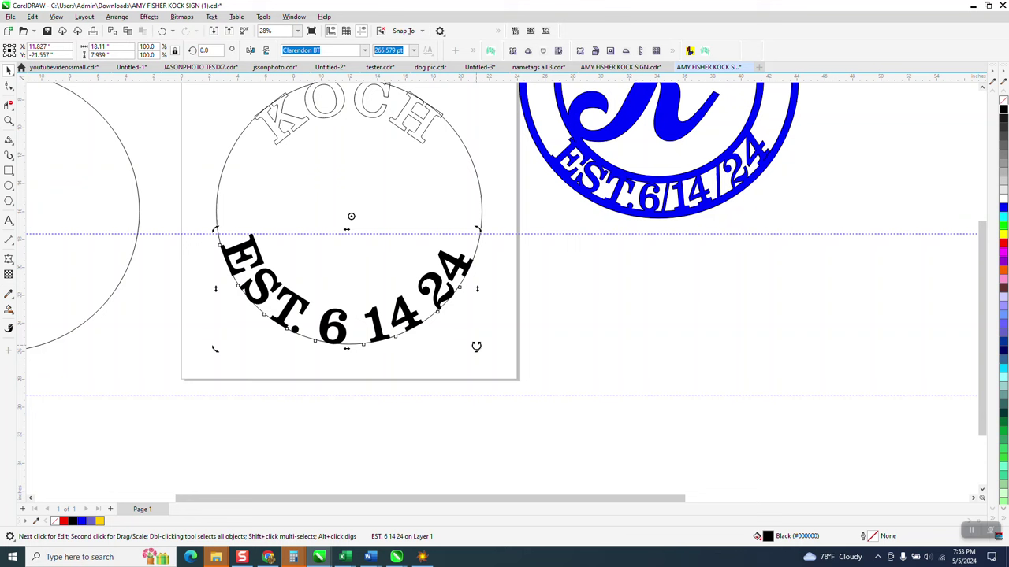
left_click_drag(476, 346, 484, 345)
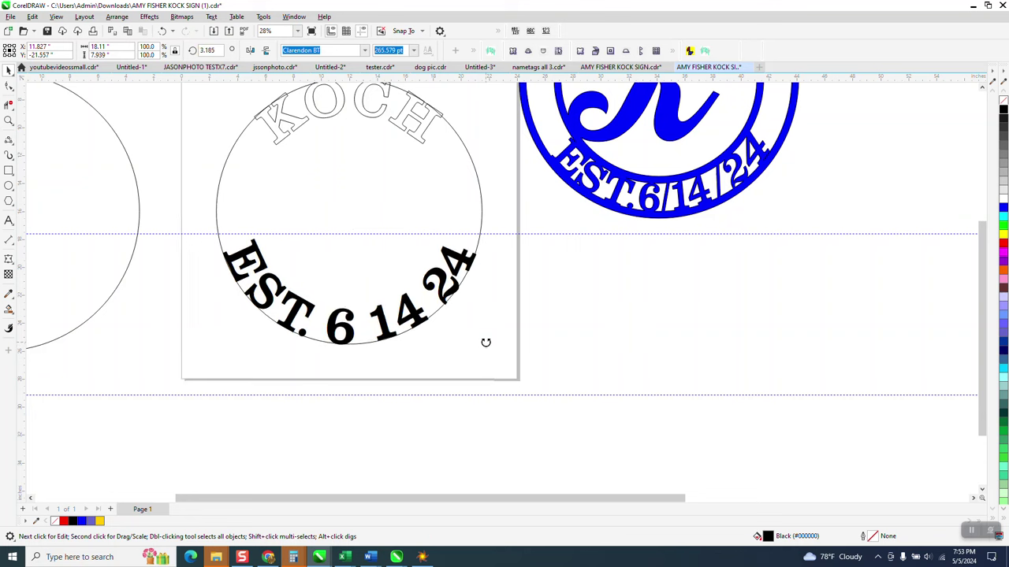
left_click_drag(485, 341, 488, 341)
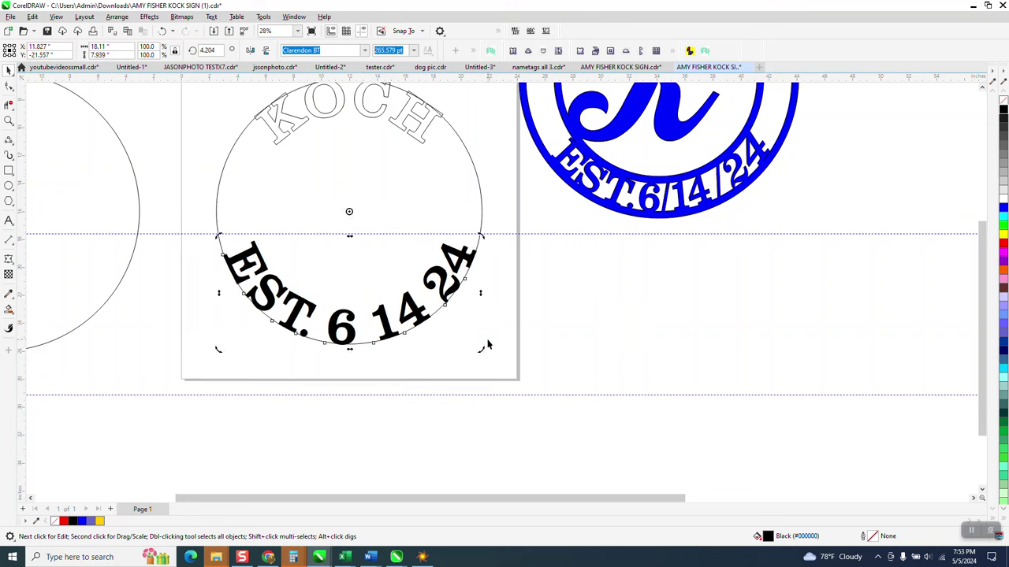
- Remove the date text's black fill so it is outline-only like KOCH
left_click(455, 364)
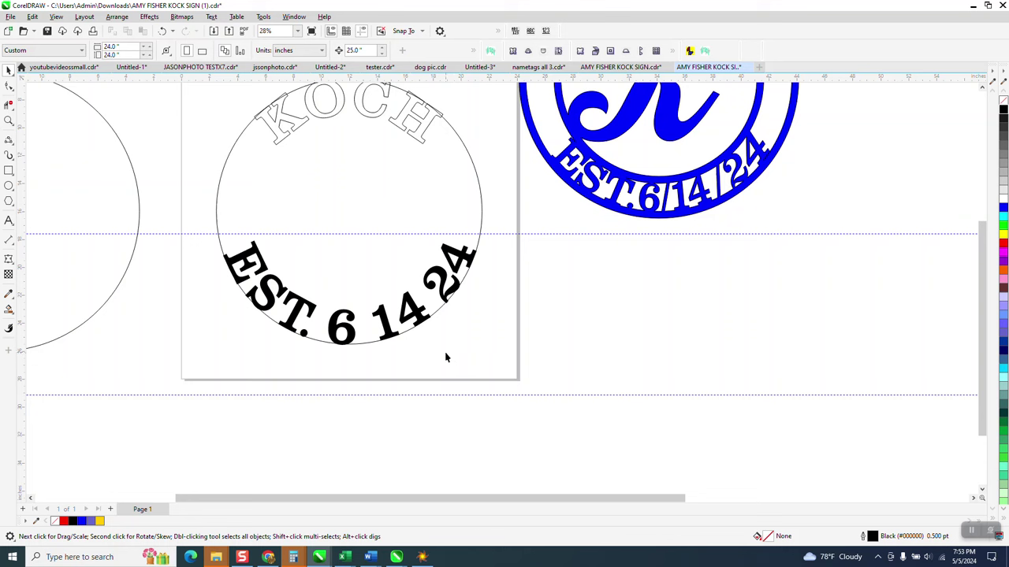
left_click_drag(163, 193, 508, 375)
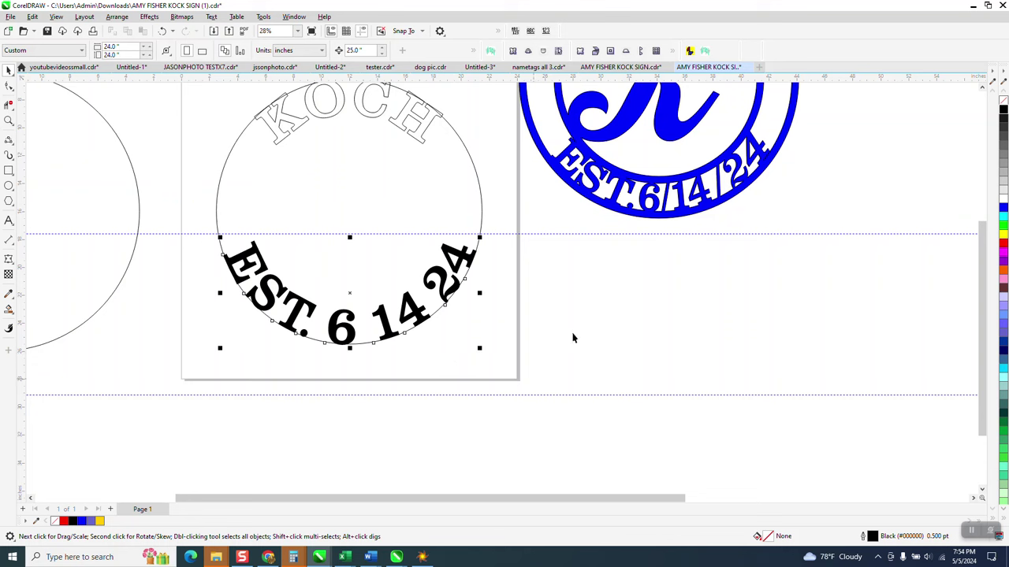
left_click(1002, 107)
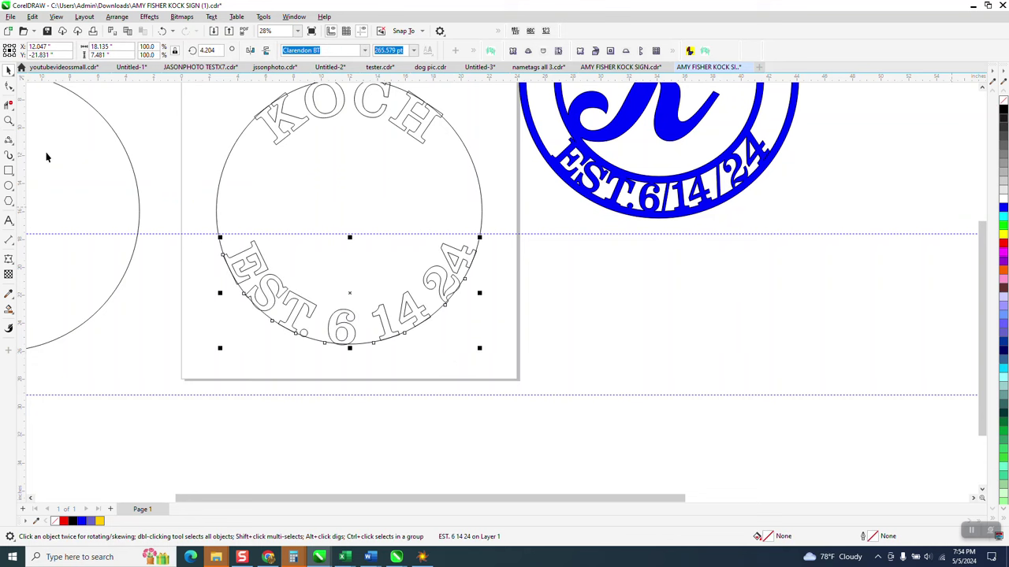
- Draw an inner circle and scale it about 114.6% to 14.167 inches, meeting the letter bottoms
left_click(9, 186)
left_click_drag(701, 288, 575, 392)
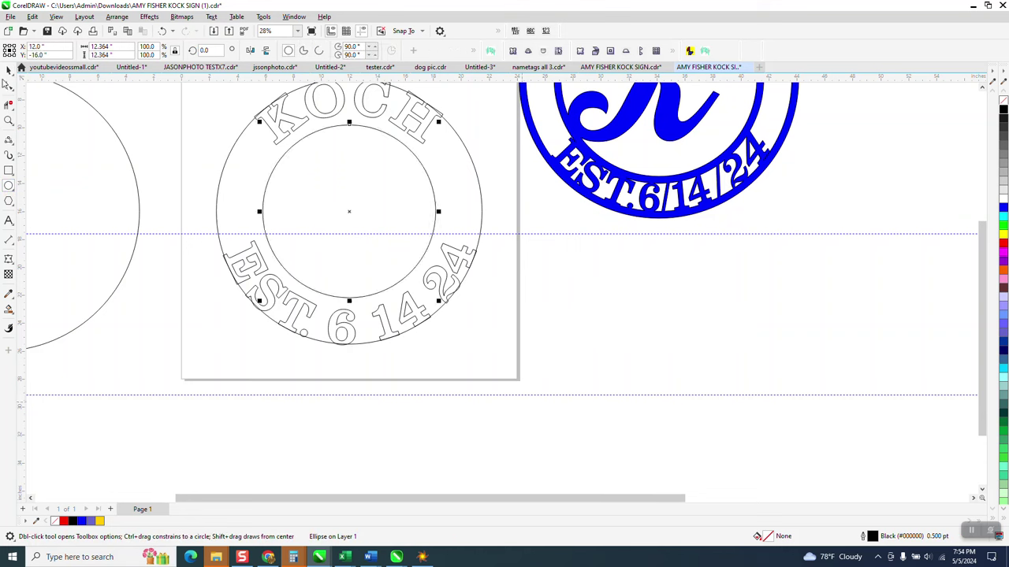
left_click(9, 69)
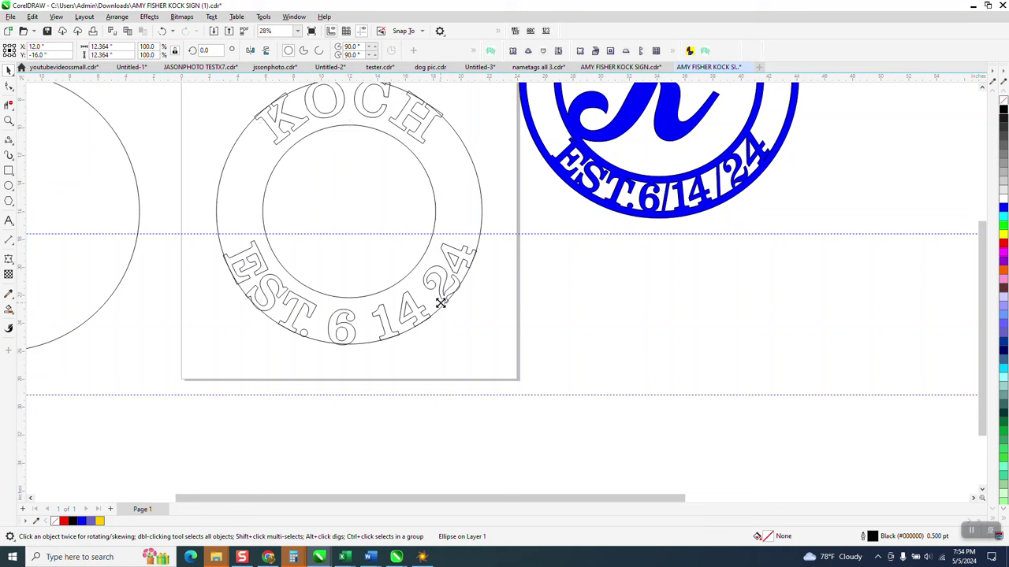
left_click_drag(439, 302, 454, 316)
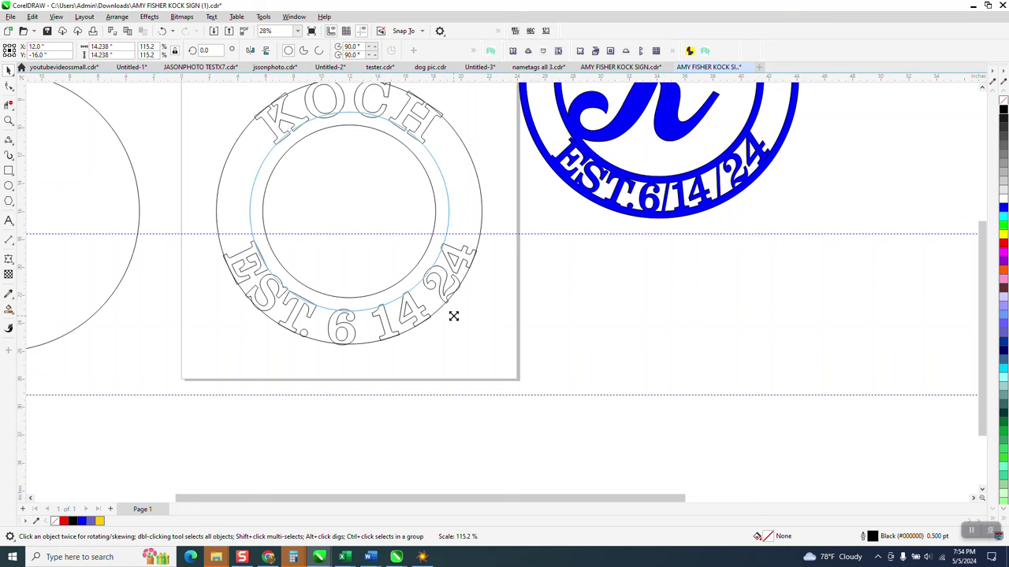
left_click_drag(454, 316, 453, 317)
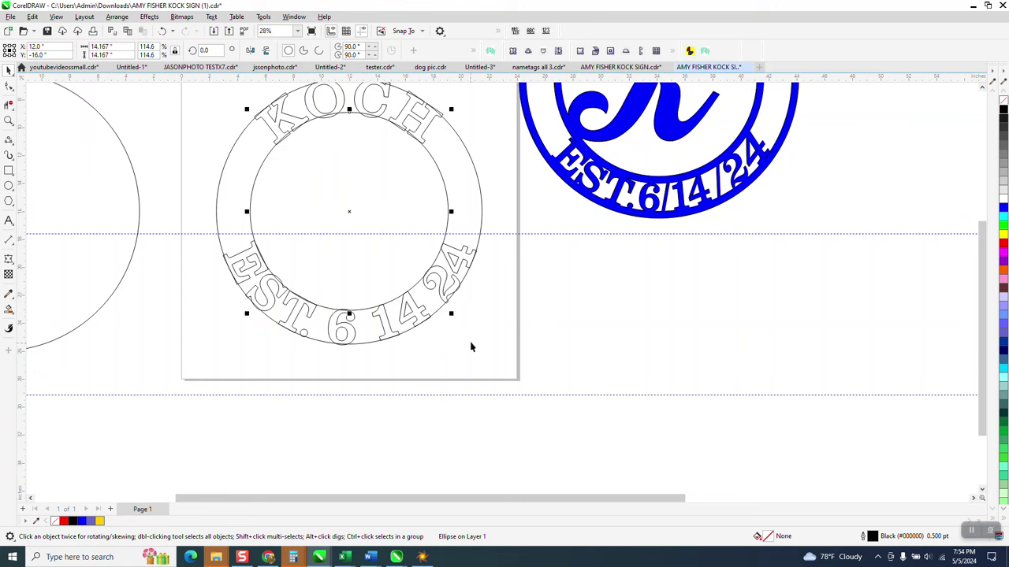
left_click(8, 121)
- Zoom in on the lettered ring and select its outer circle, undoing an accidental nudge
left_click_drag(215, 113, 625, 404)
scroll(621, 399, "down", 1)
scroll(607, 384, "down", 1)
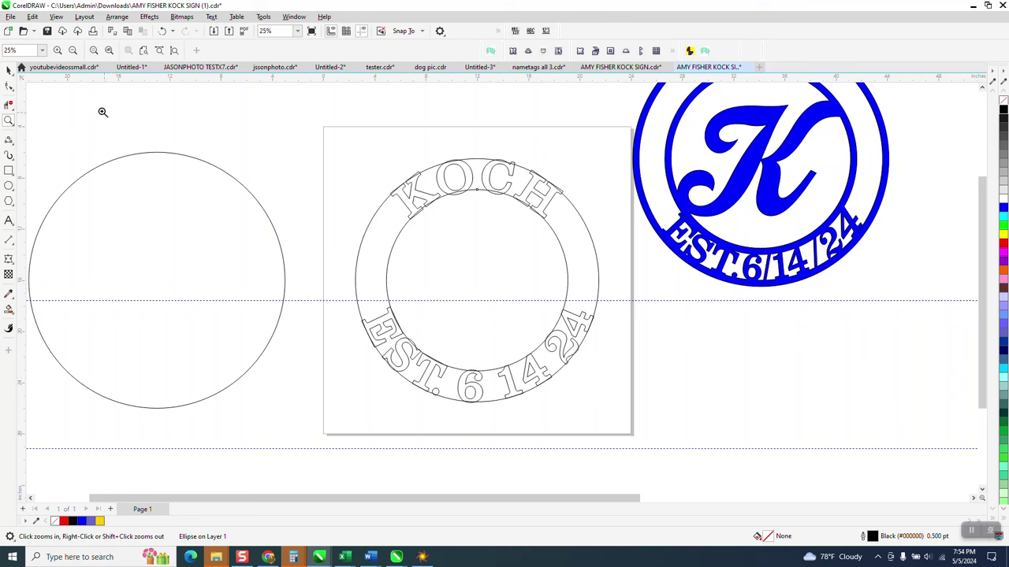
left_click(10, 70)
left_click(410, 147)
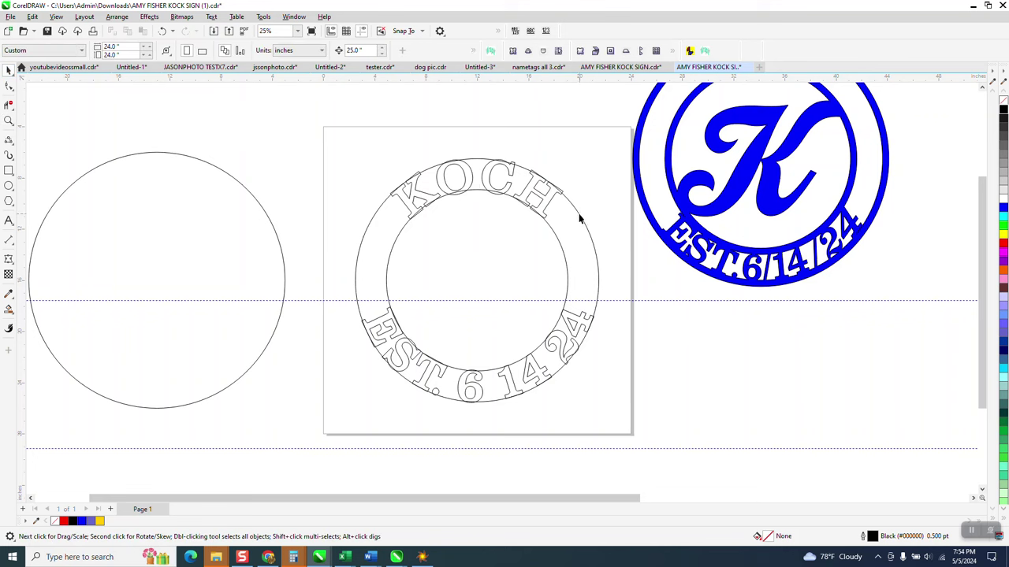
left_click(579, 219)
key("shift+Down")
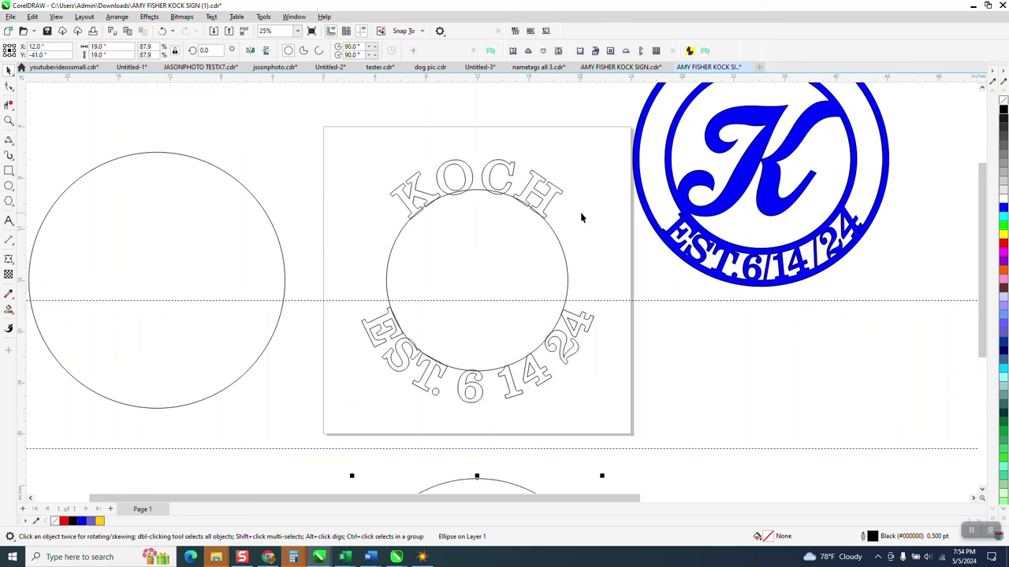
key("ctrl+z")
- Attempt to weld all ring parts, dismiss the 'Nothing changed' warning, and select the inner circle
left_click_drag(313, 129, 642, 439)
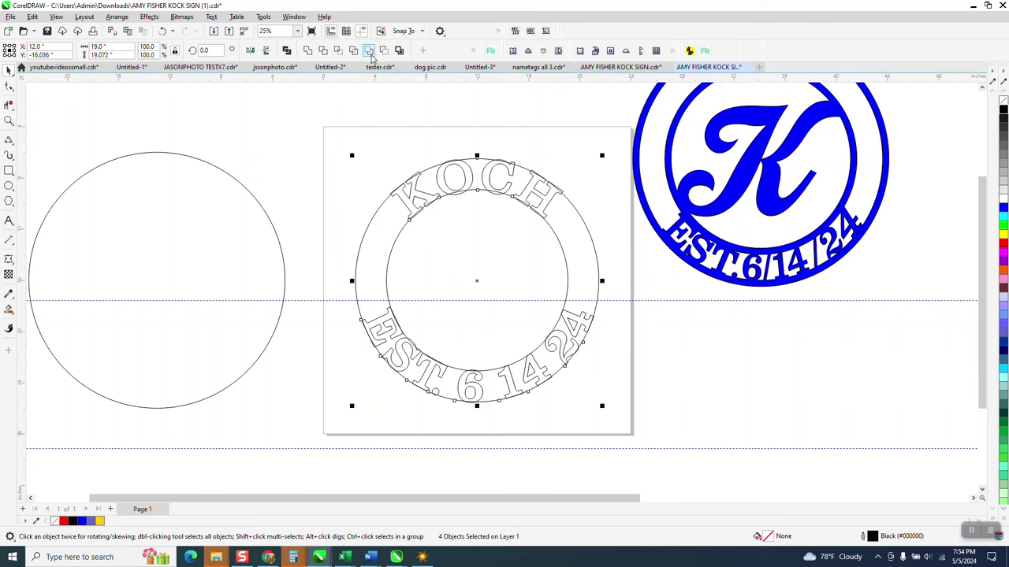
left_click(368, 51)
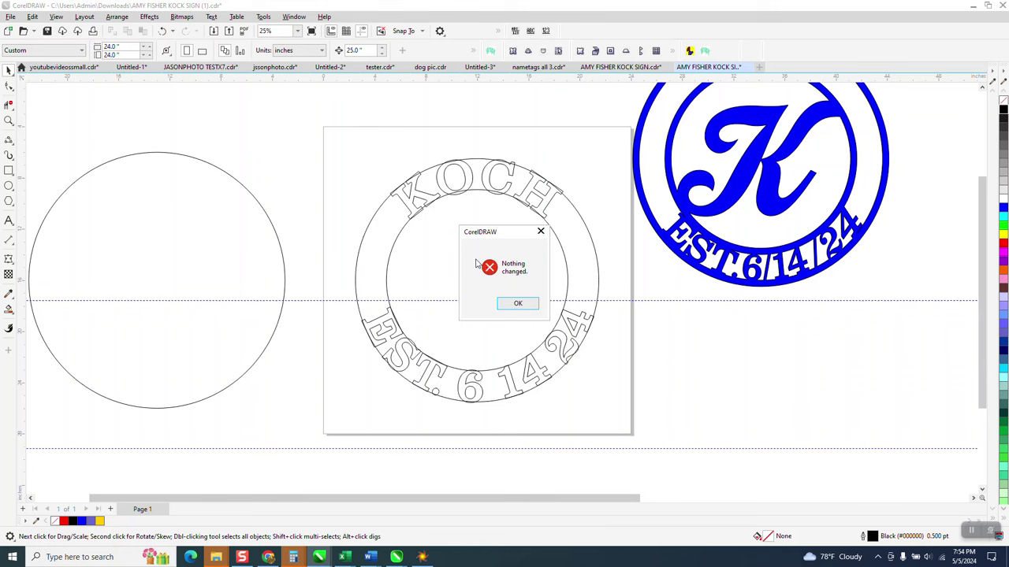
left_click(518, 304)
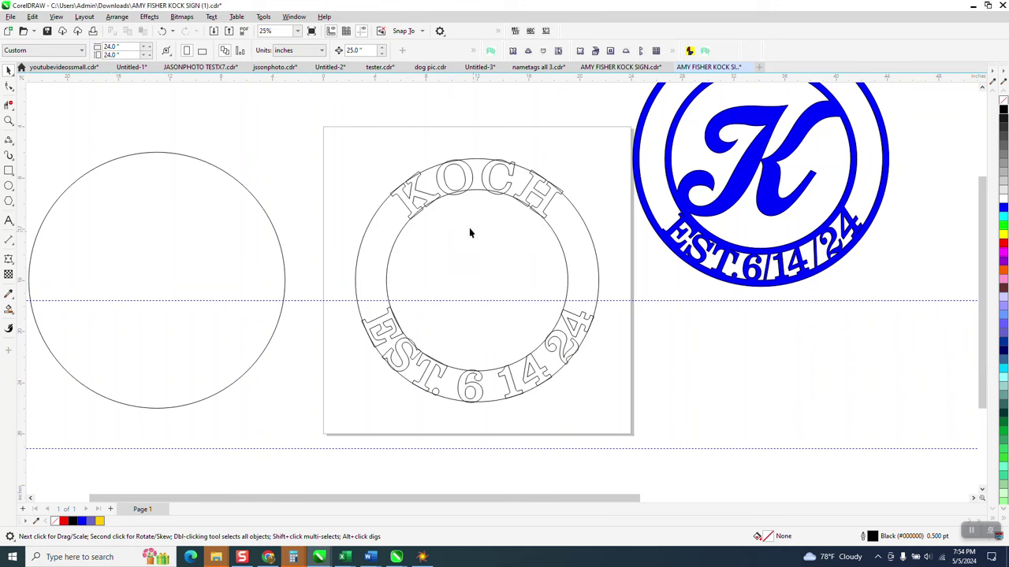
left_click(595, 250)
left_click(576, 268)
left_click(565, 269)
- Weld the outer circle and both arc texts into one outline, deleting the spare inner circle
key("ctrl+z")
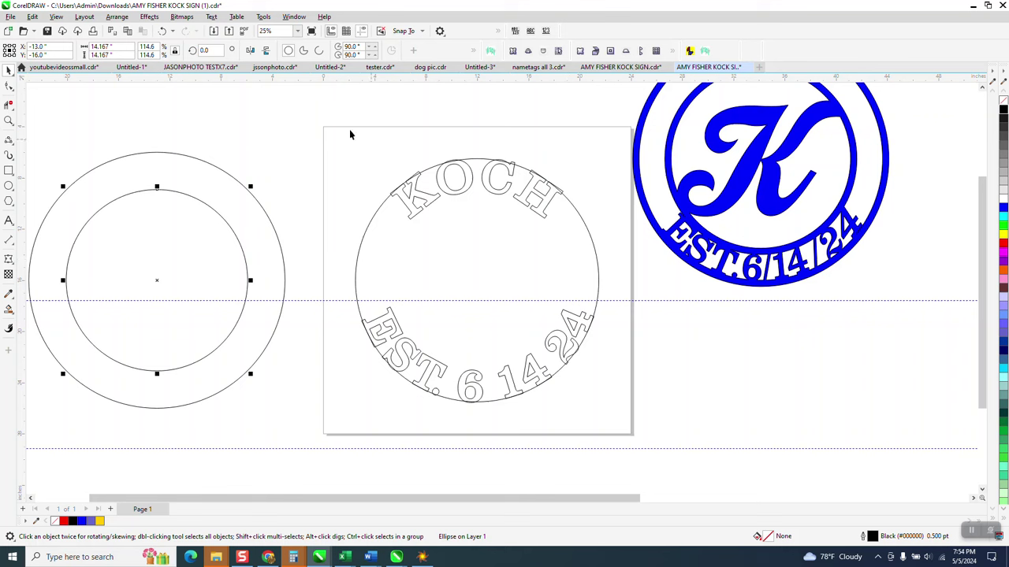
left_click_drag(350, 135, 666, 441)
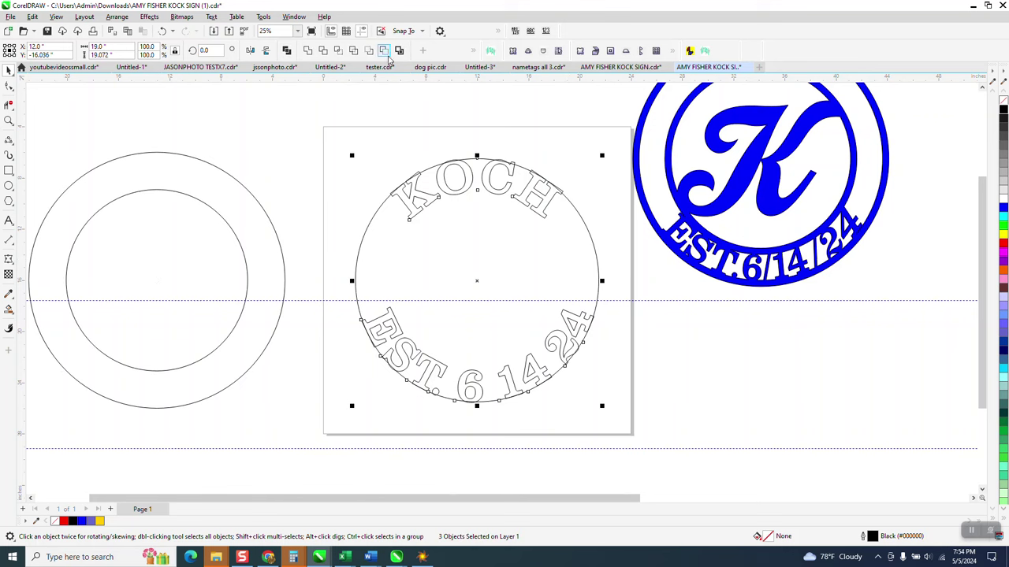
left_click(367, 54)
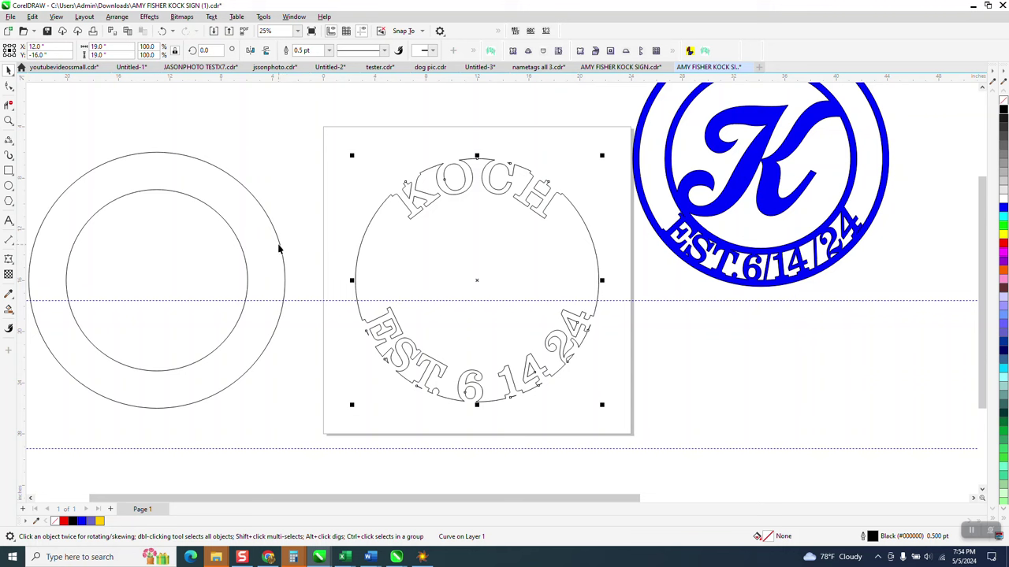
left_click(246, 269)
key("Delete")
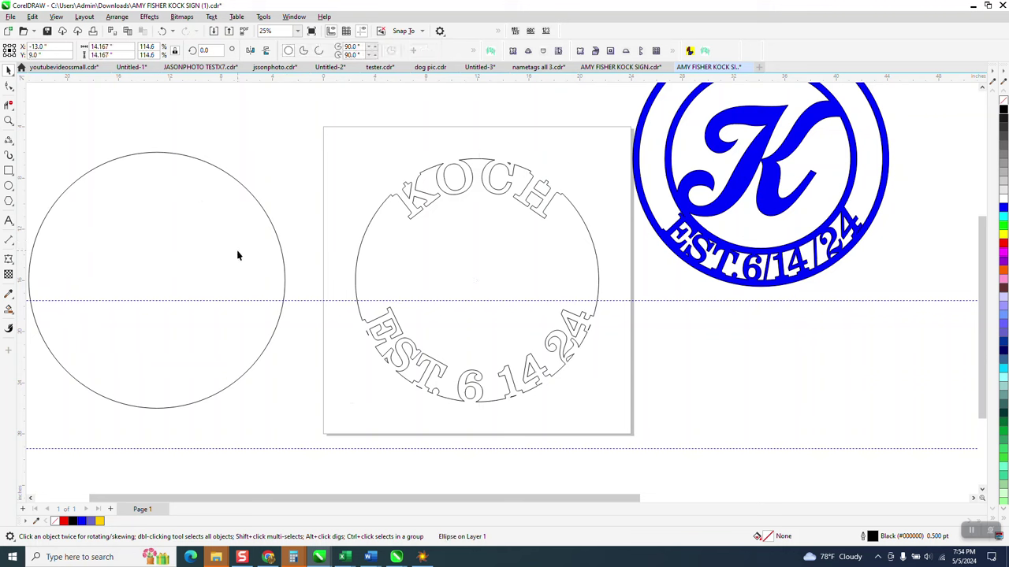
- Centre the inner circle in the ring and subtract it with Front Minus Back to form the cutout
key("p")
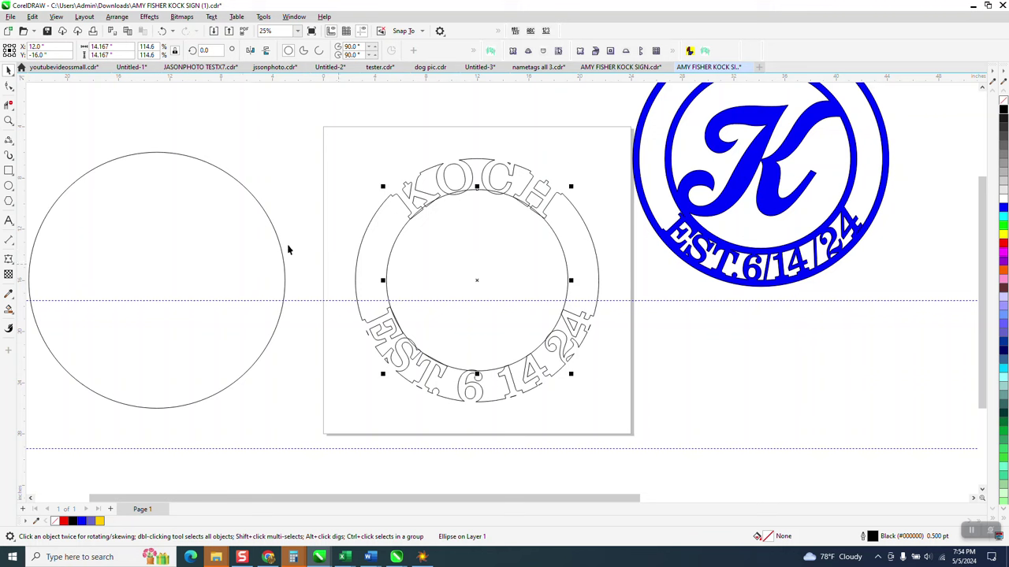
left_click_drag(318, 143, 639, 437)
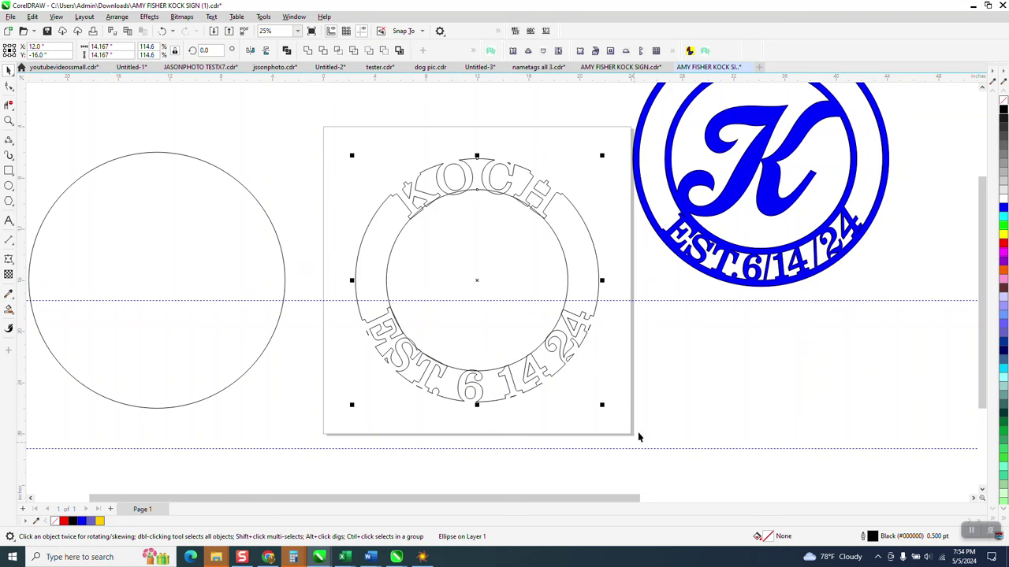
left_click(307, 51)
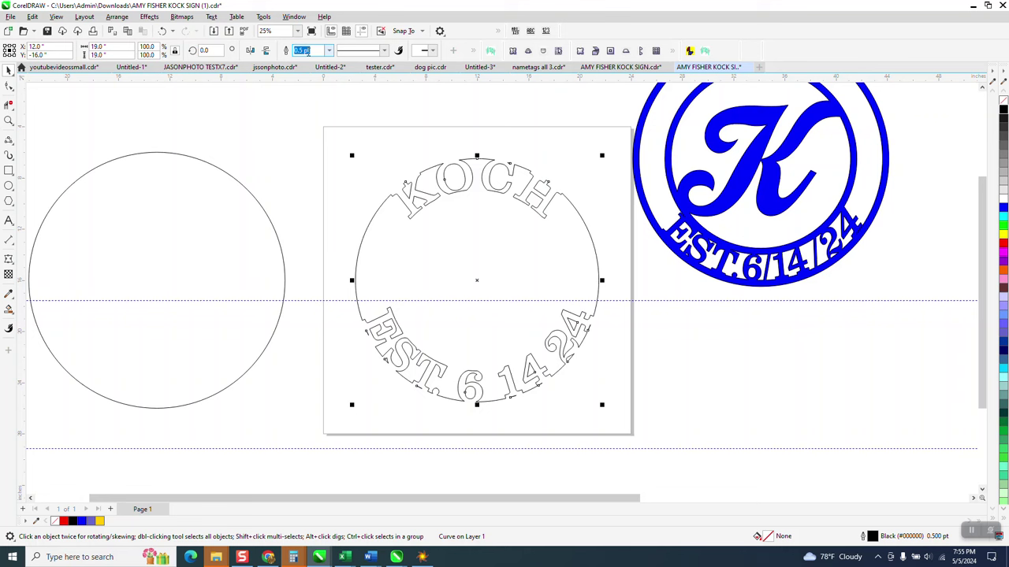
left_click(162, 31)
left_click(369, 51)
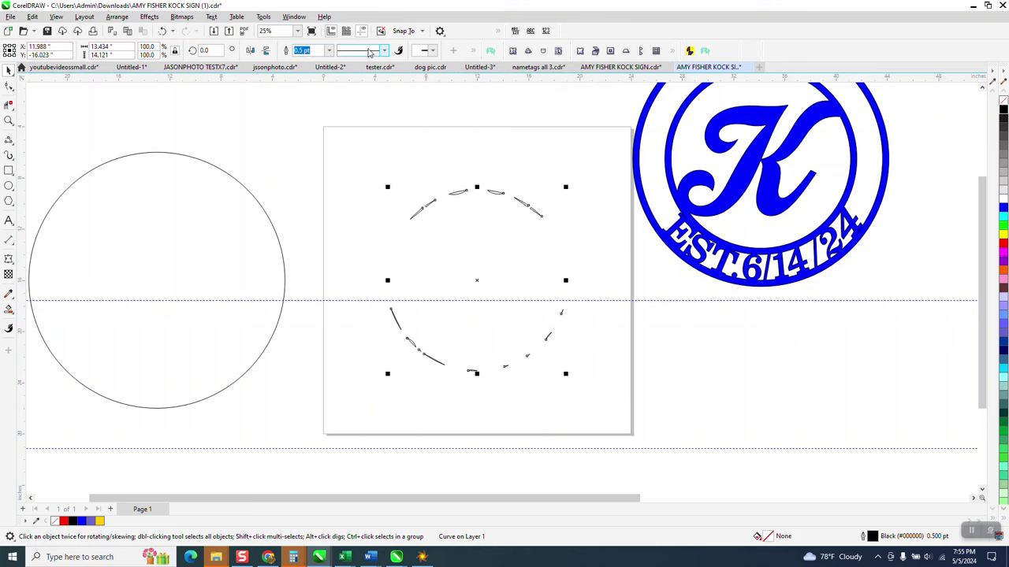
left_click(162, 31)
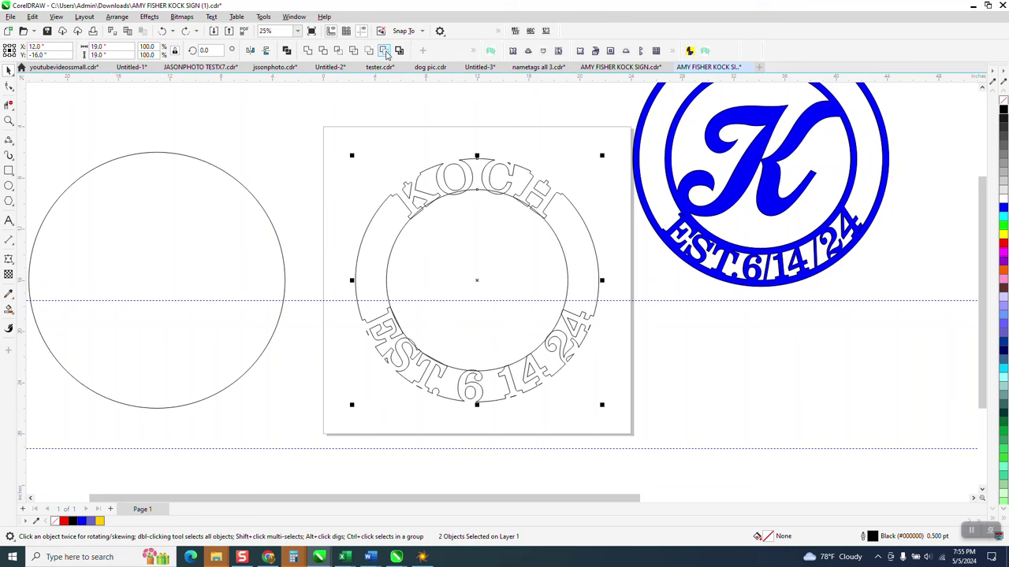
left_click(385, 50)
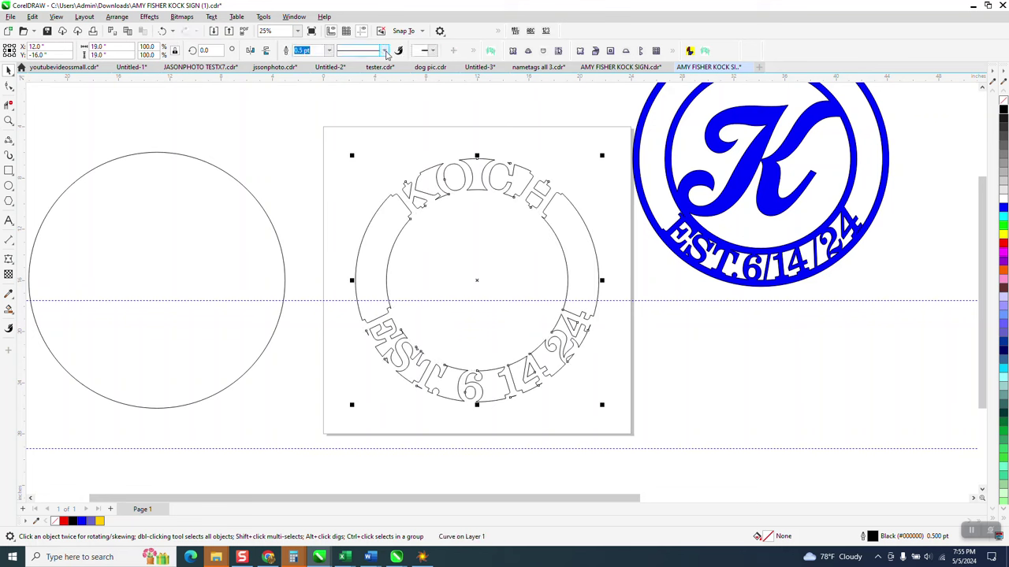
left_click(286, 250)
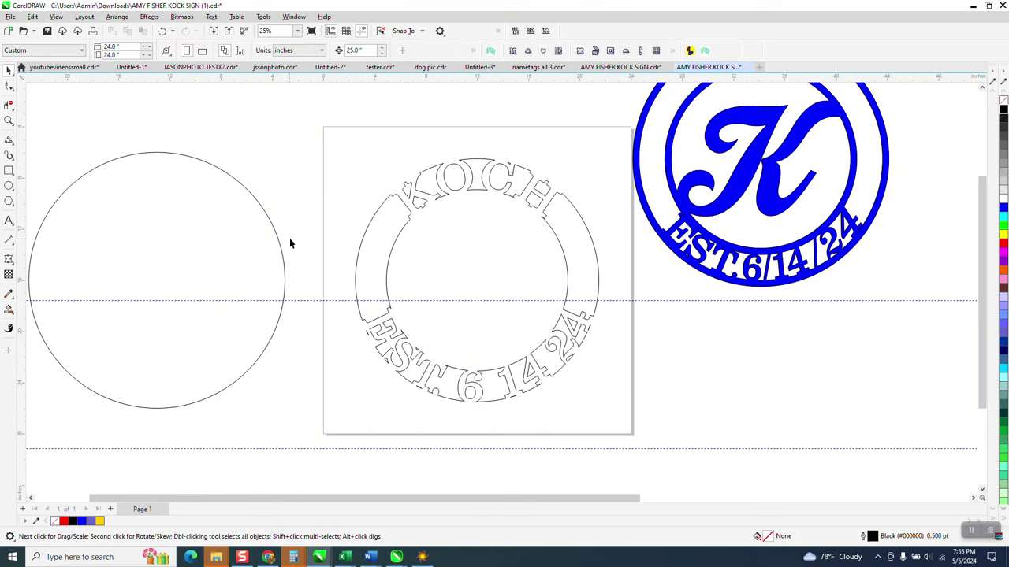
left_click(284, 251)
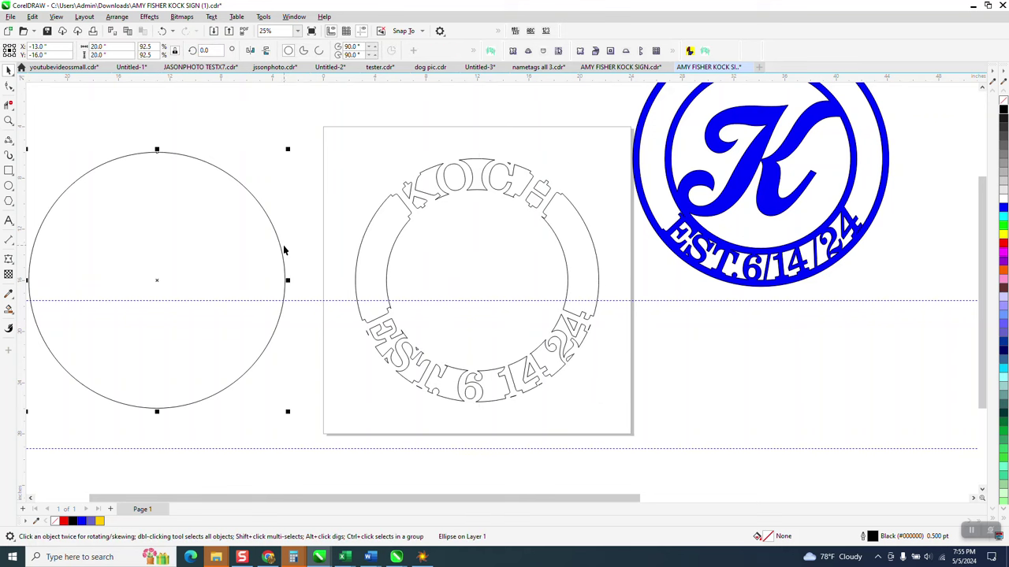
- Centre the plain circle on the page behind the ring, checking by nudging the ring off and back
key("p")
left_click(344, 145)
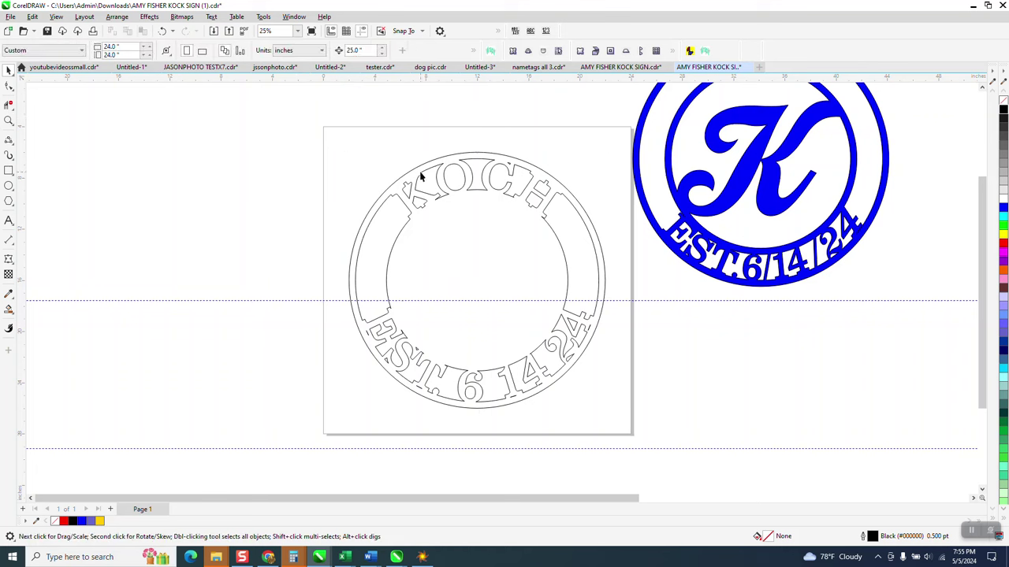
left_click(429, 172)
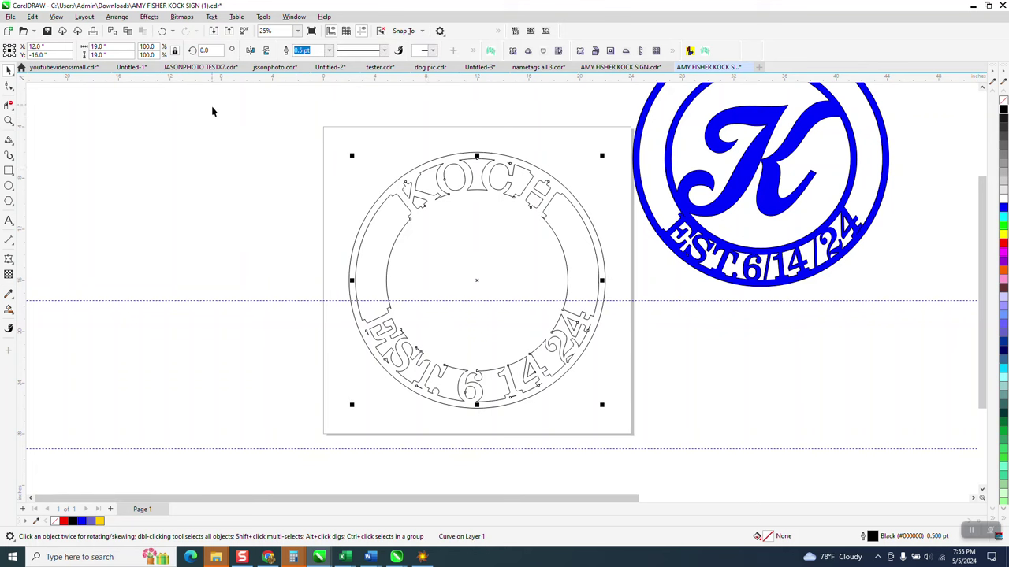
left_click(405, 232)
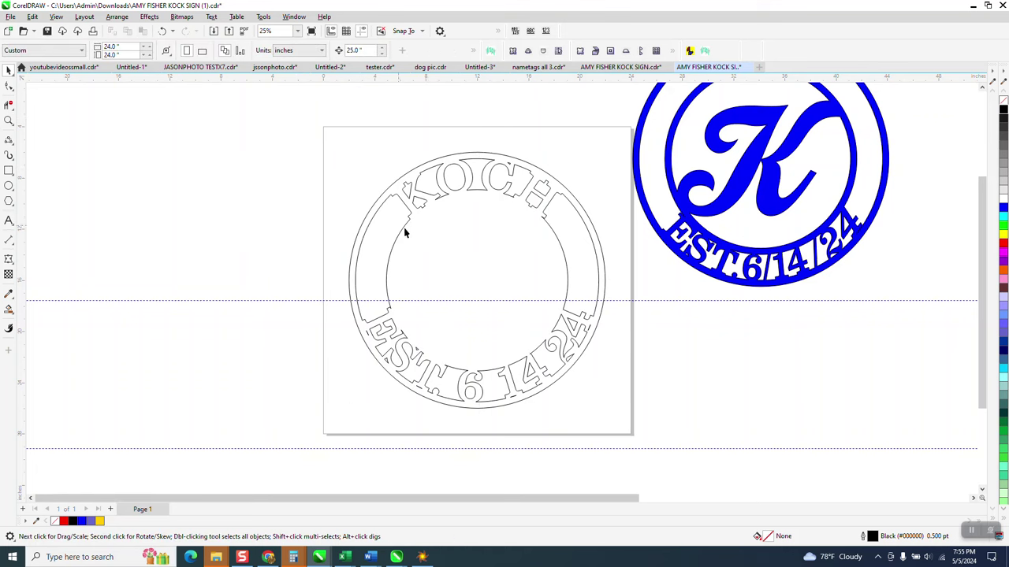
left_click(402, 233)
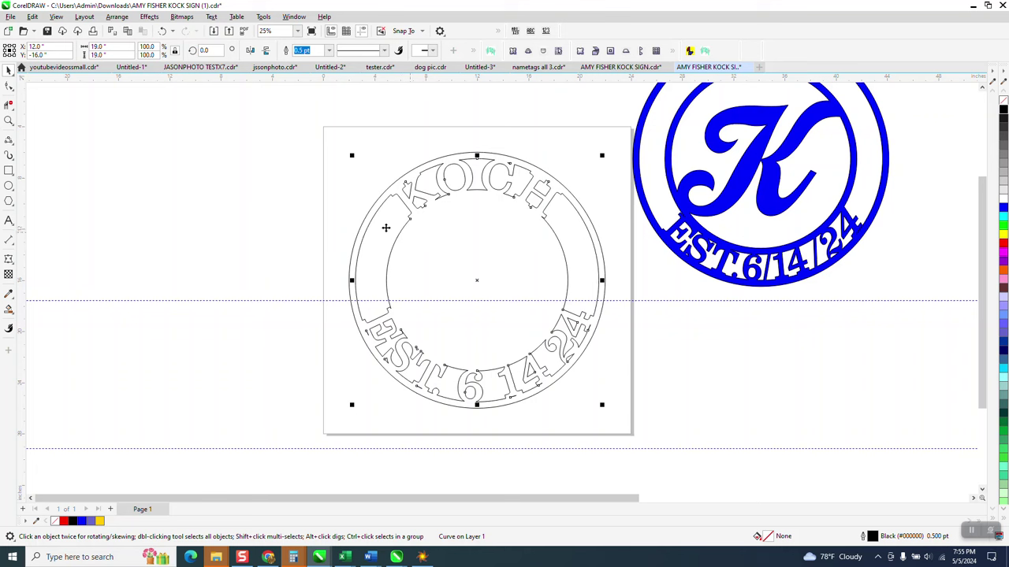
key("Left")
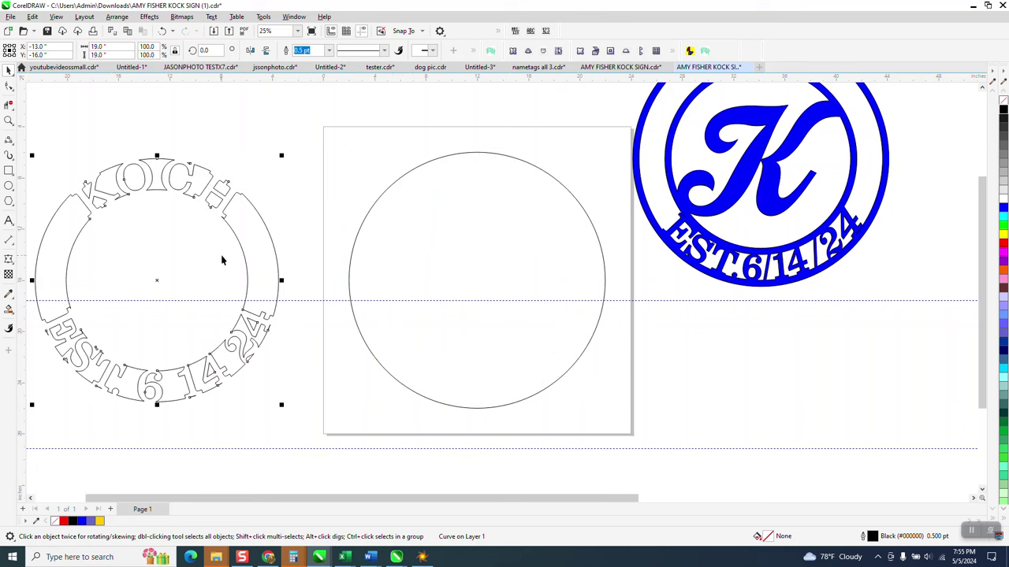
key("ctrl+z")
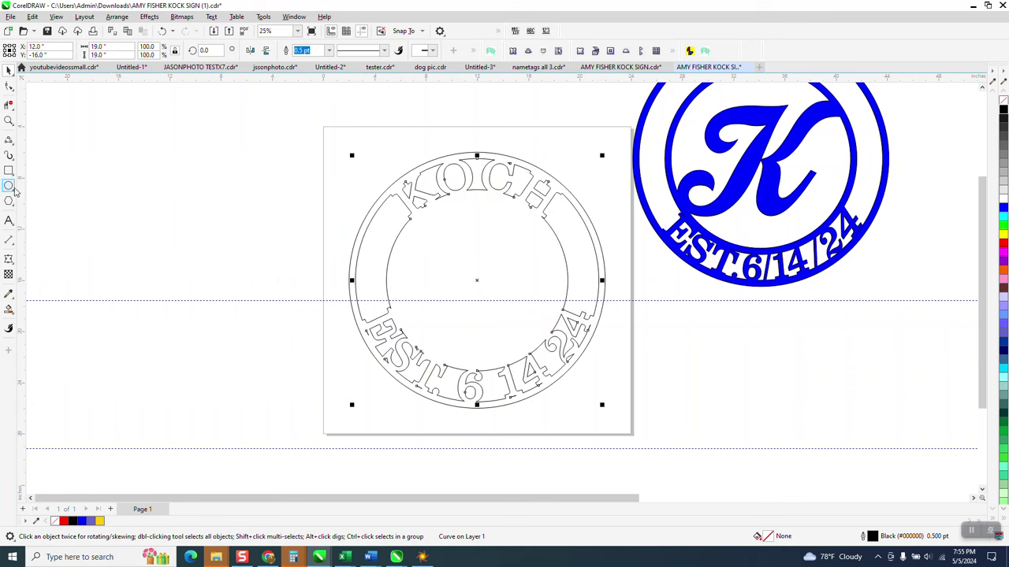
- Add a parallel dimension across the ring's inner opening, reading 14.17"
left_click(15, 247)
left_click(59, 240)
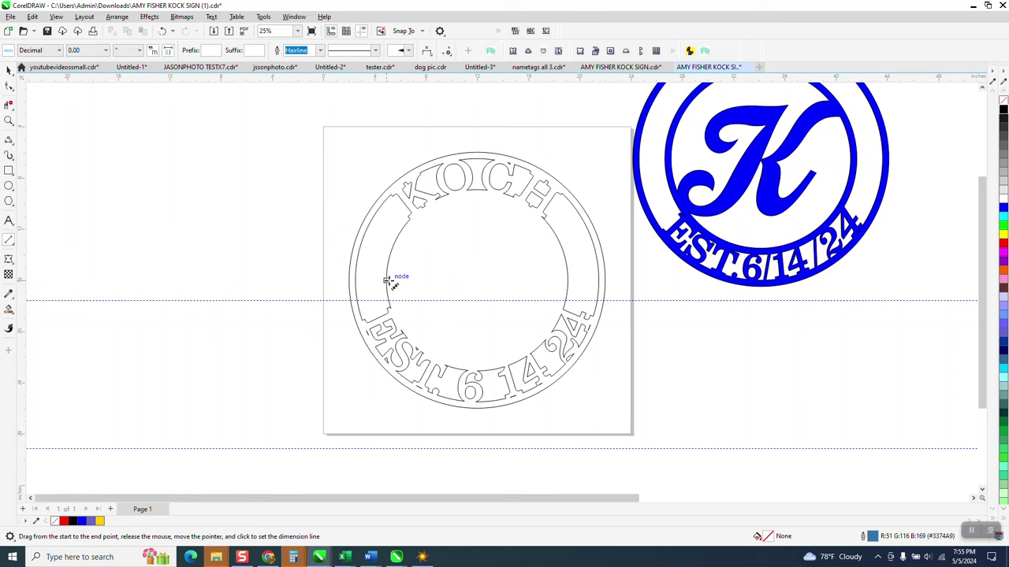
left_click_drag(386, 281, 567, 279)
left_click(568, 279)
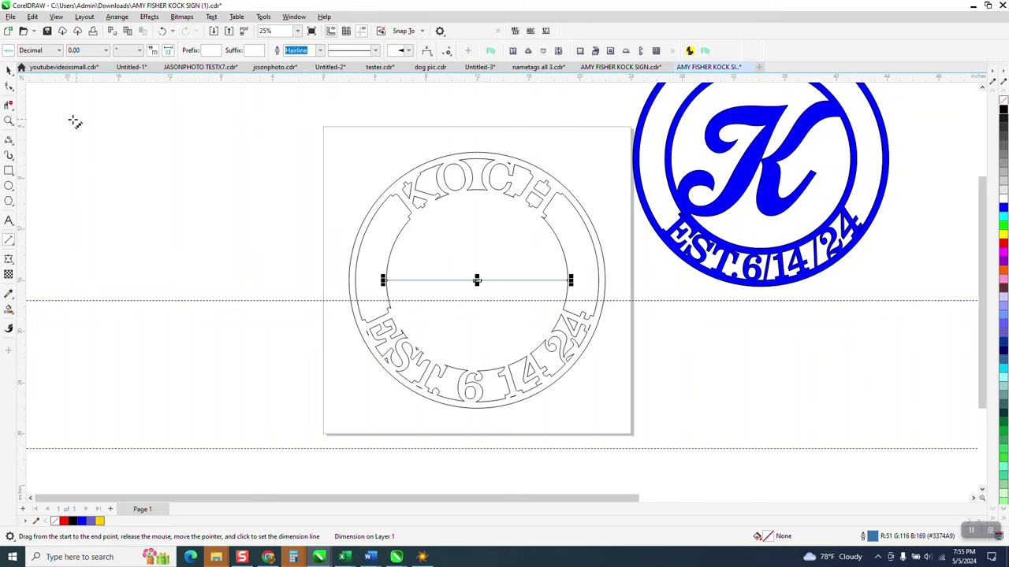
left_click(8, 121)
left_click_drag(383, 247, 541, 365)
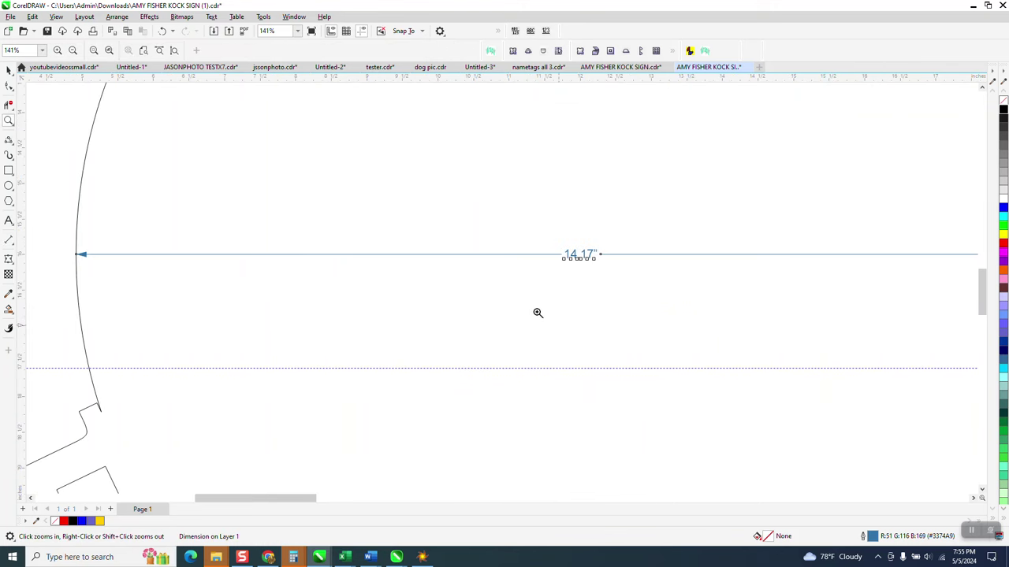
right_click(536, 313)
scroll(272, 234, "down", 2)
scroll(344, 292, "down", 2)
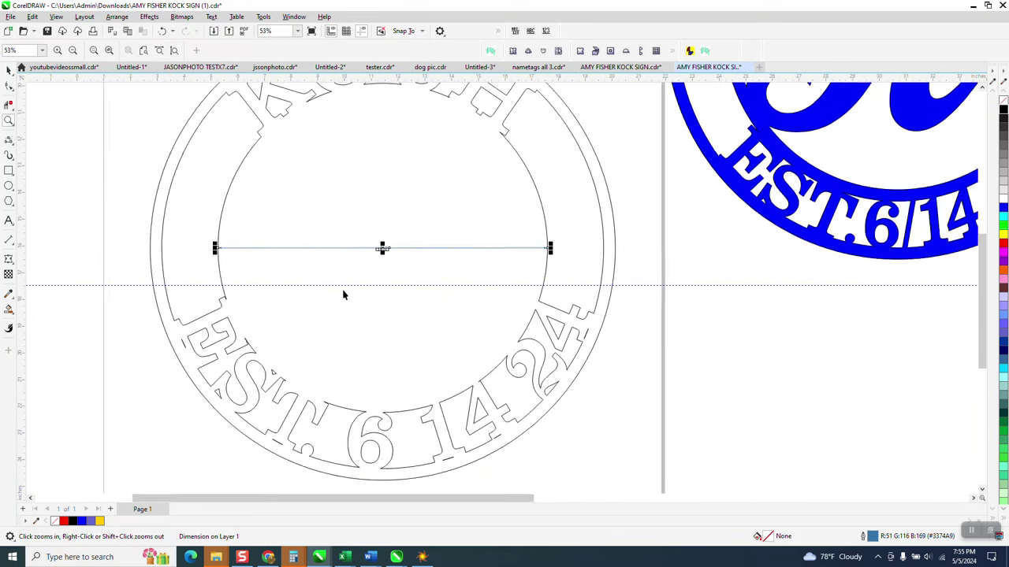
key("space")
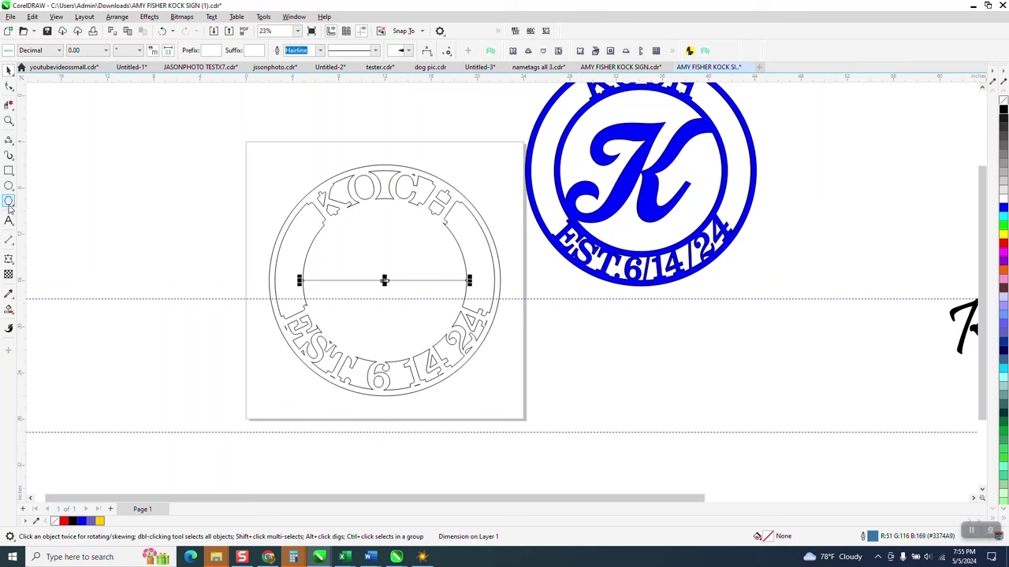
left_click(9, 185)
- Draw a circle left of the page, set its width to 13.17 inches, and centre it
left_click_drag(213, 207, 159, 357)
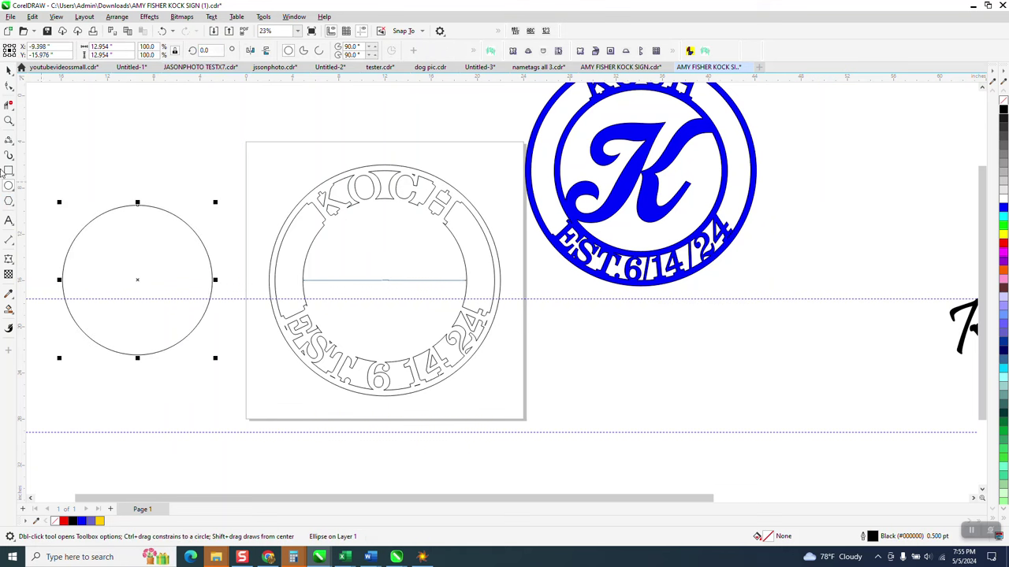
left_click(9, 121)
left_click_drag(368, 272, 403, 293)
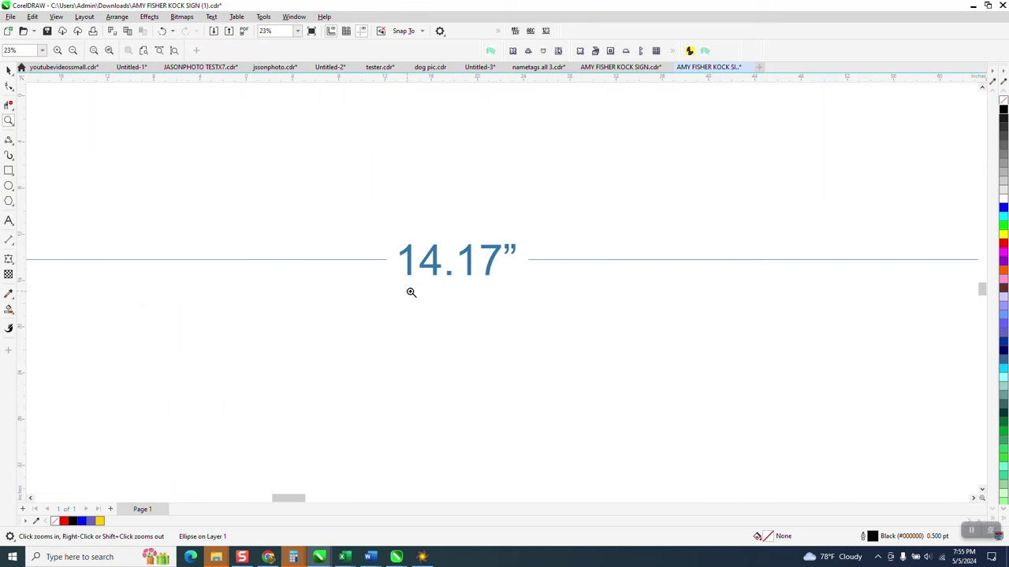
scroll(417, 308, "down", 2)
key("space")
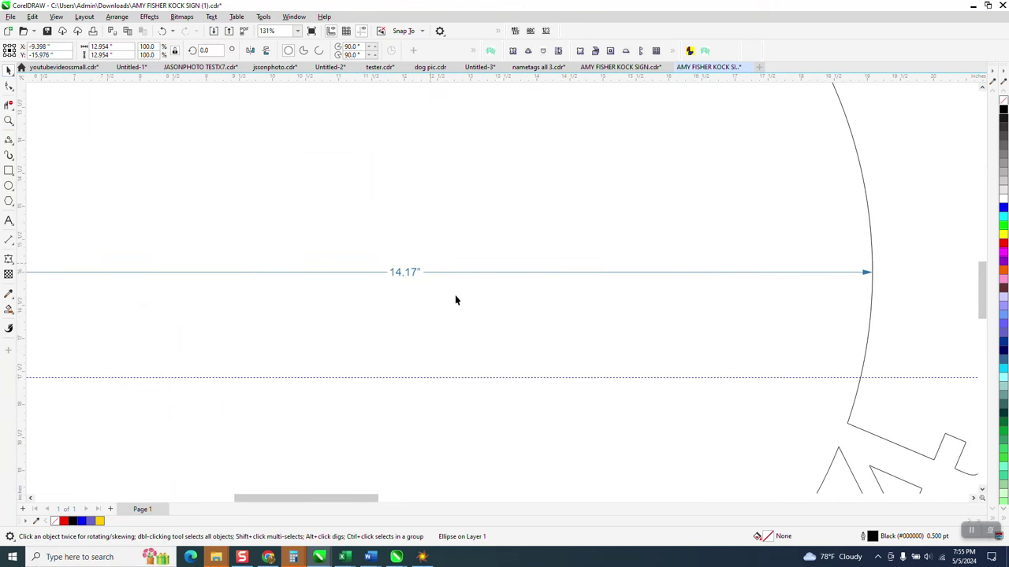
scroll(454, 297, "down", 4)
scroll(519, 324, "down", 1)
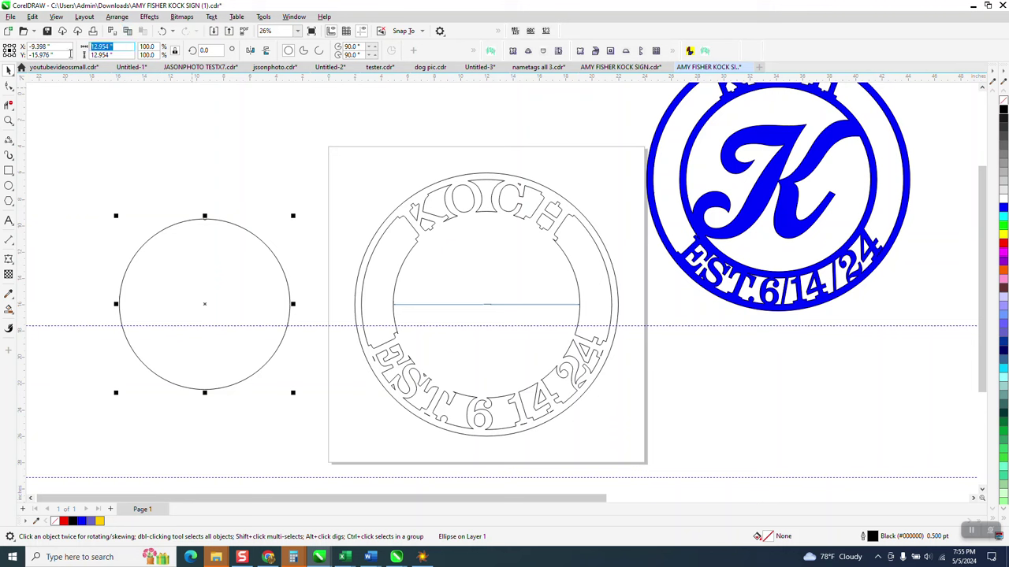
type("13.17")
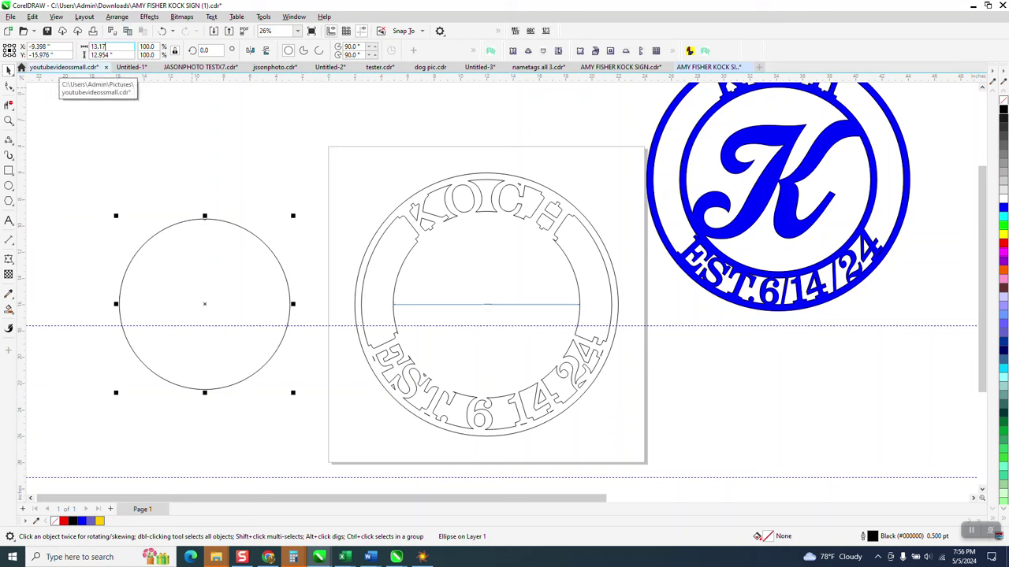
key("Return")
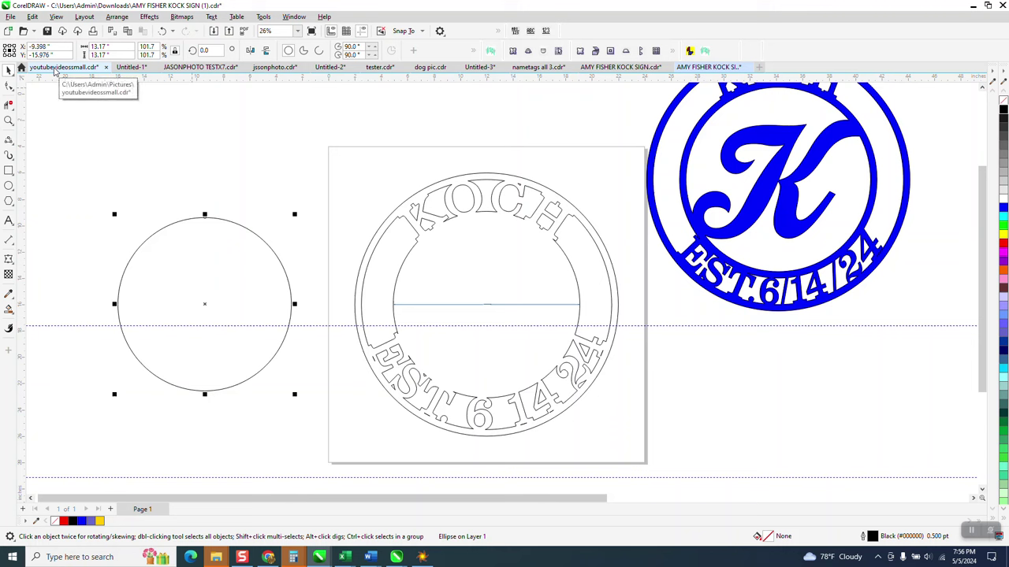
key("p")
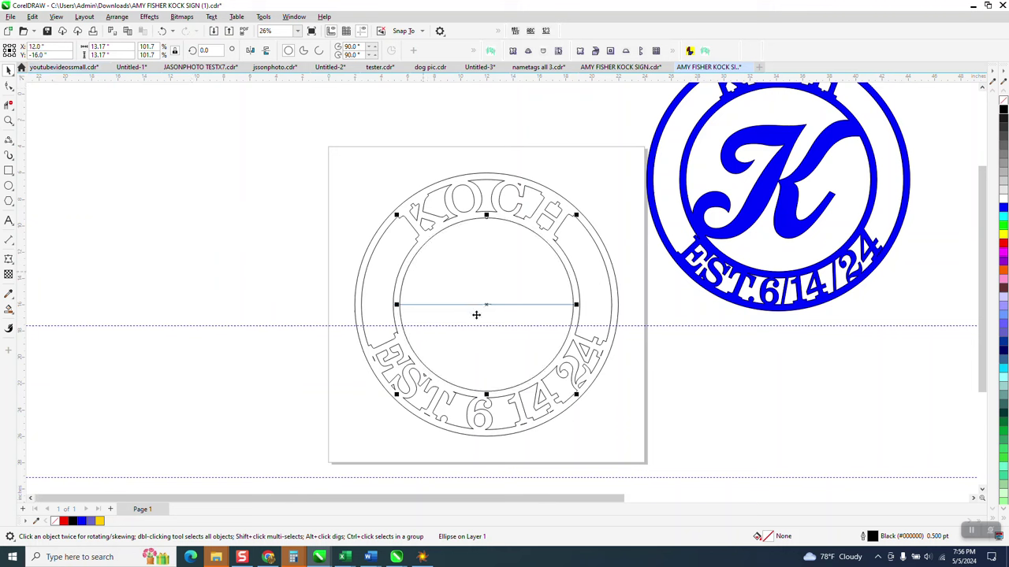
- Cancel text on the circle's path and Smart Fill the lettered ring solid black
key("F8")
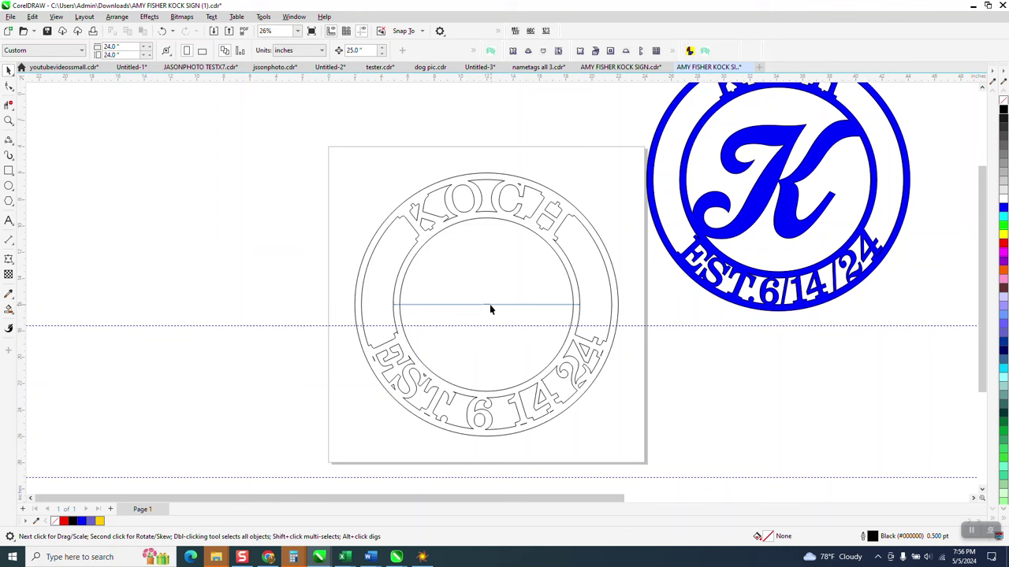
left_click(489, 304)
key("Escape")
left_click(8, 309)
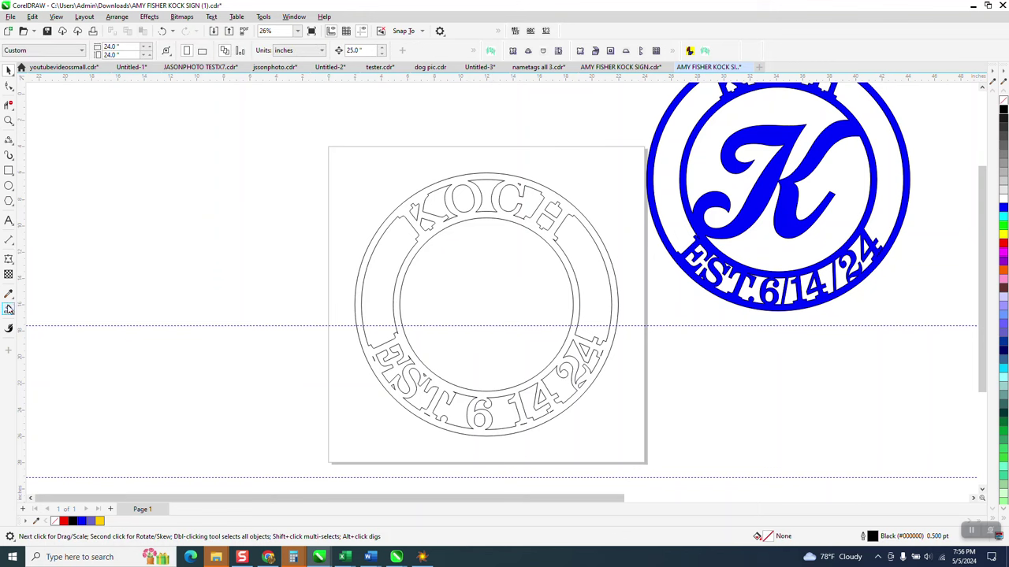
left_click(505, 214)
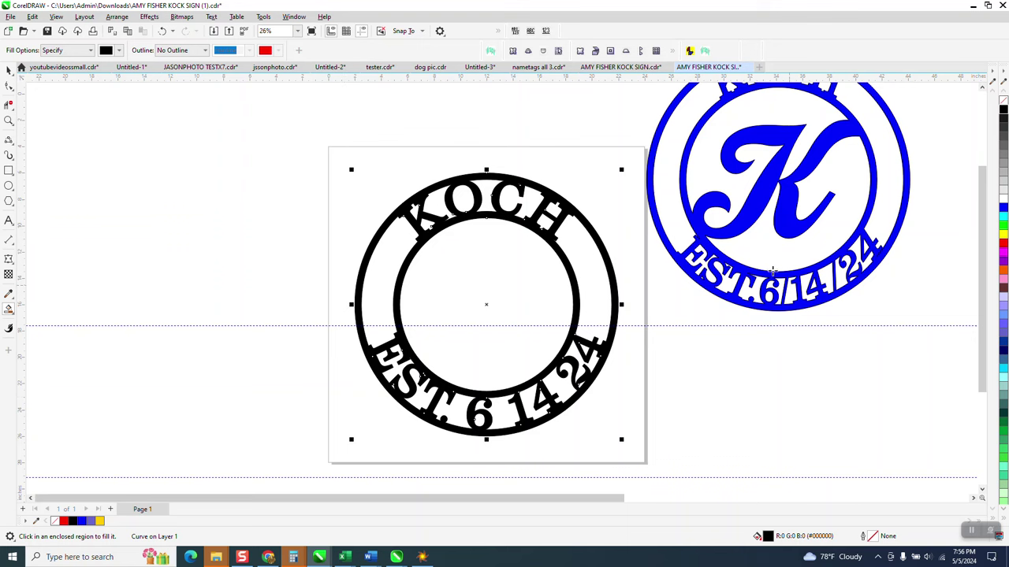
- Inspect the EST. 6 14 24 lettering up close, then undo the ring's black fill
left_click(8, 120)
left_click_drag(438, 377, 496, 422)
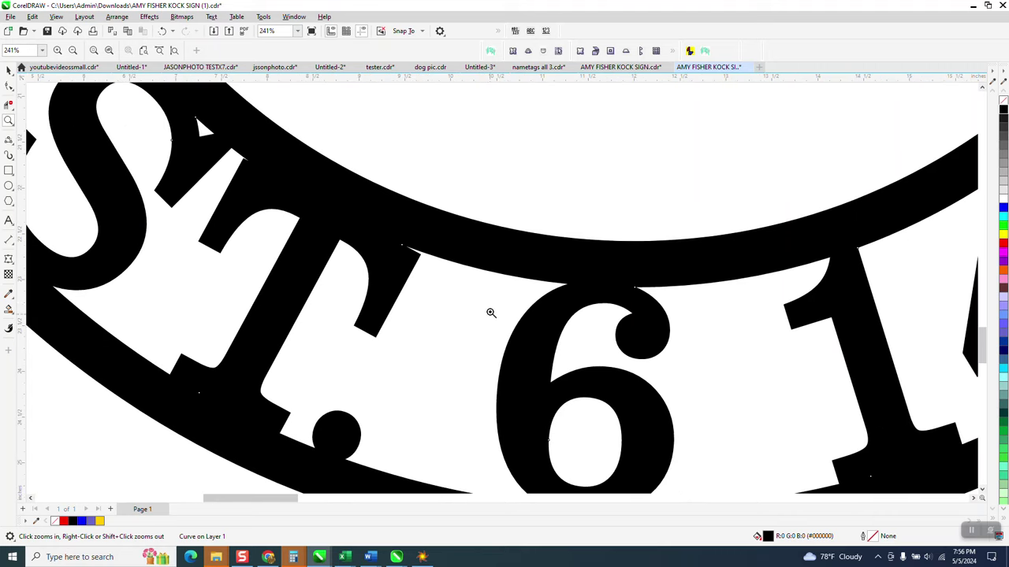
right_click(491, 313)
right_click(439, 310)
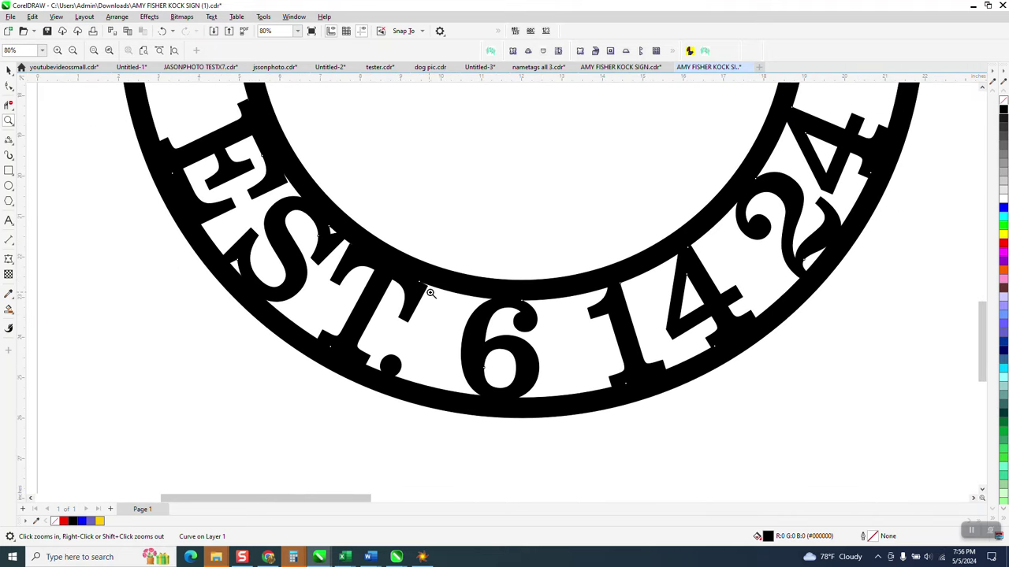
right_click(387, 315)
right_click(374, 339)
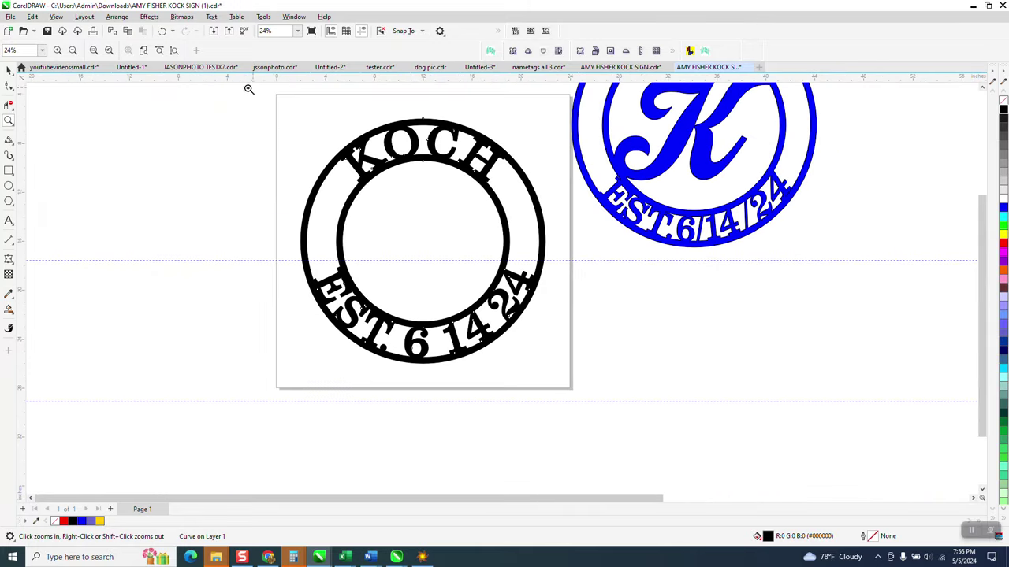
left_click(161, 32)
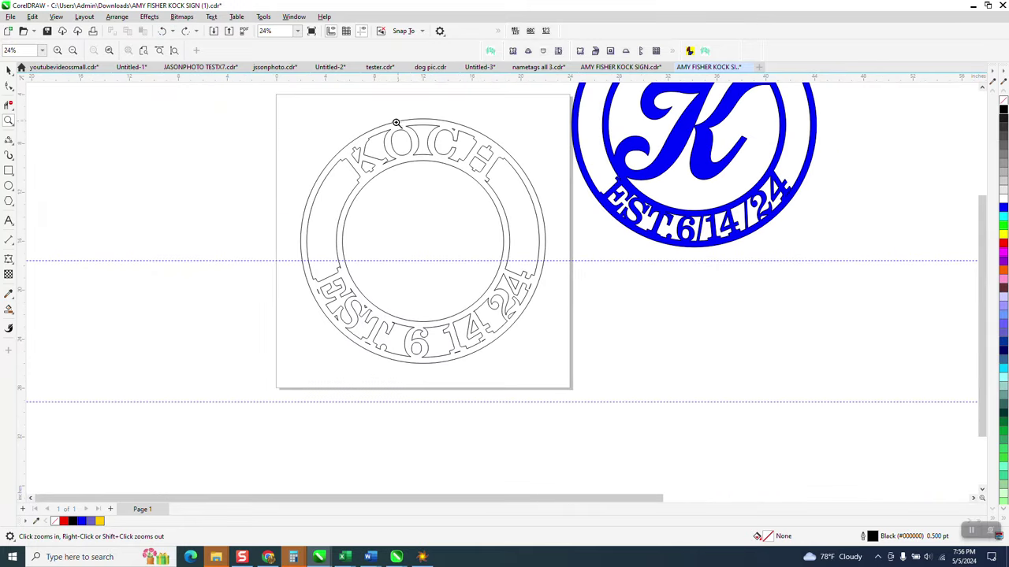
- Move the lettered ring off the page to the left and re-centre the plain circle
left_click(7, 71)
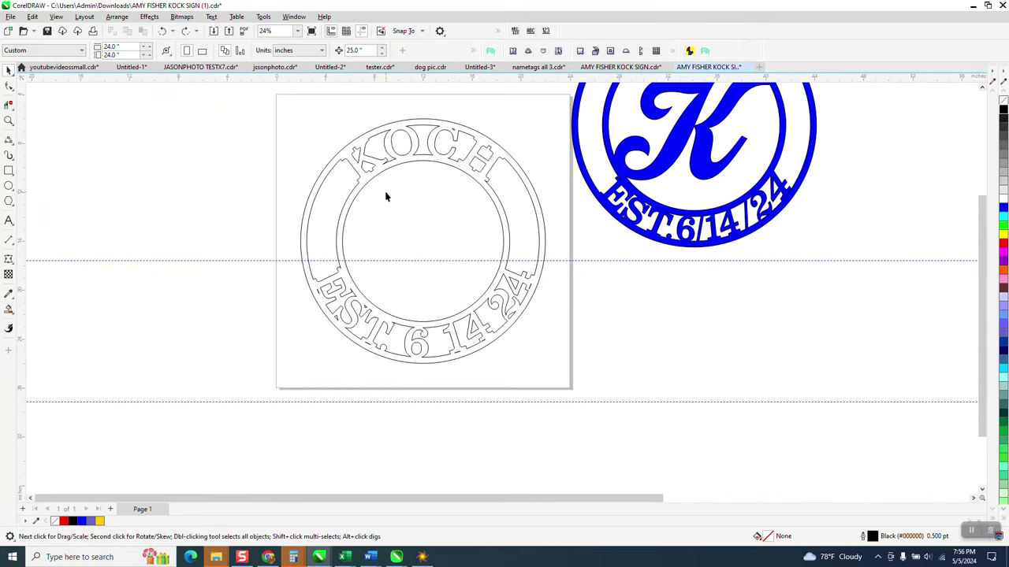
left_click(484, 194)
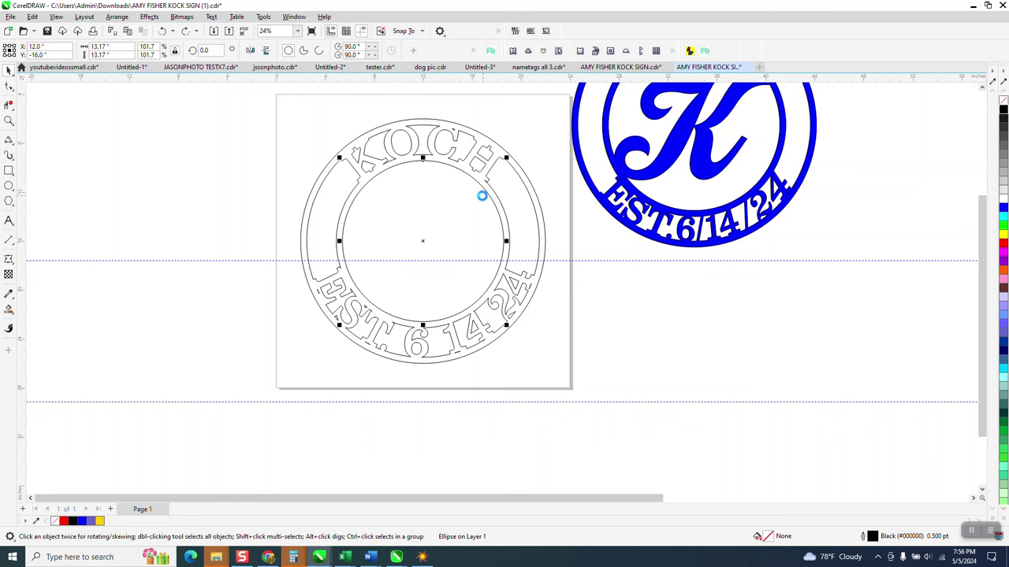
key("Down")
scroll(464, 246, "down", 2)
left_click_drag(342, 155, 608, 318)
key("Left")
left_click(456, 387)
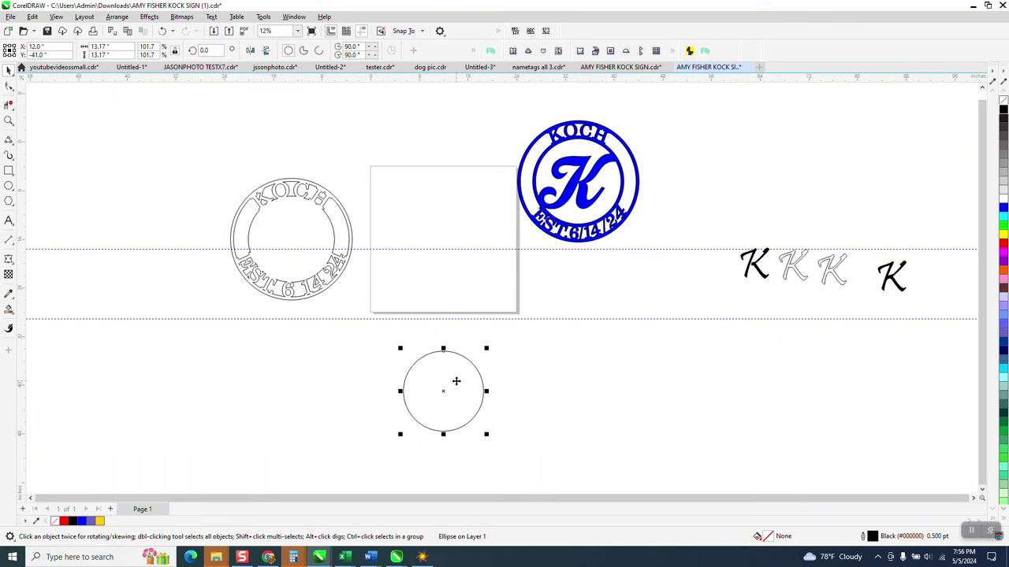
key("Up")
- Zoom in to inspect the blue KOCH sign and the two black K letters
left_click(8, 119)
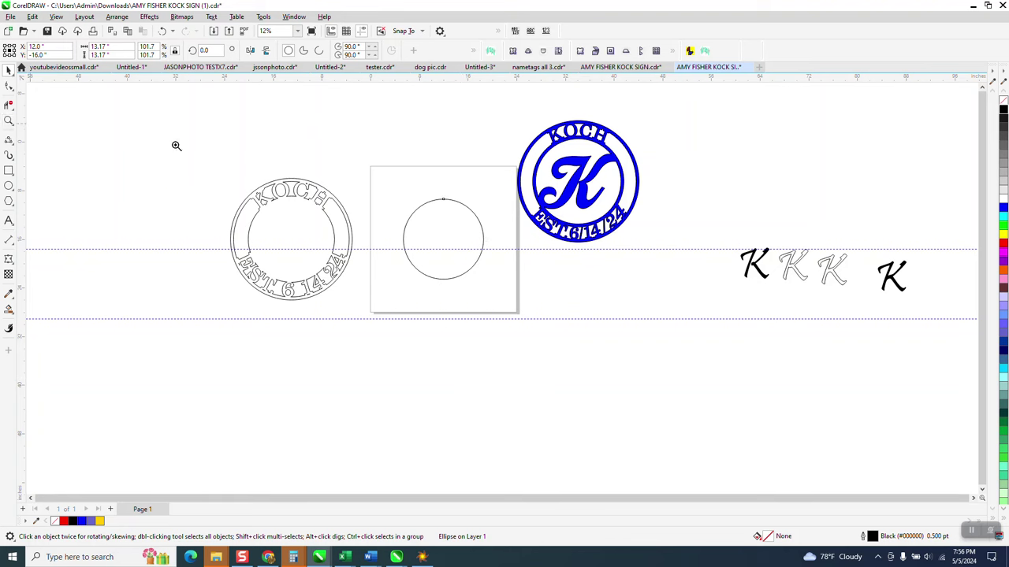
left_click(622, 251)
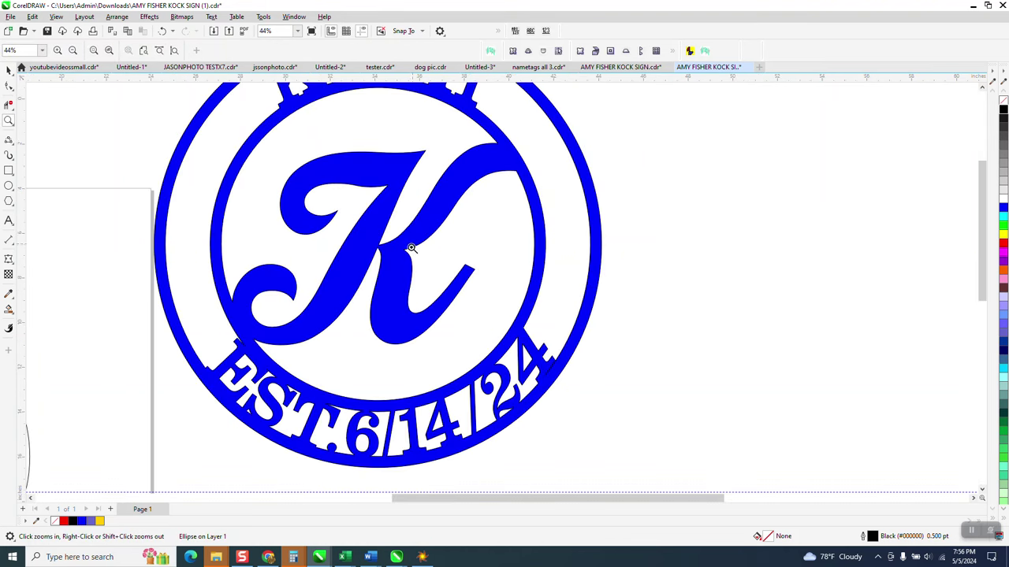
right_click(339, 261)
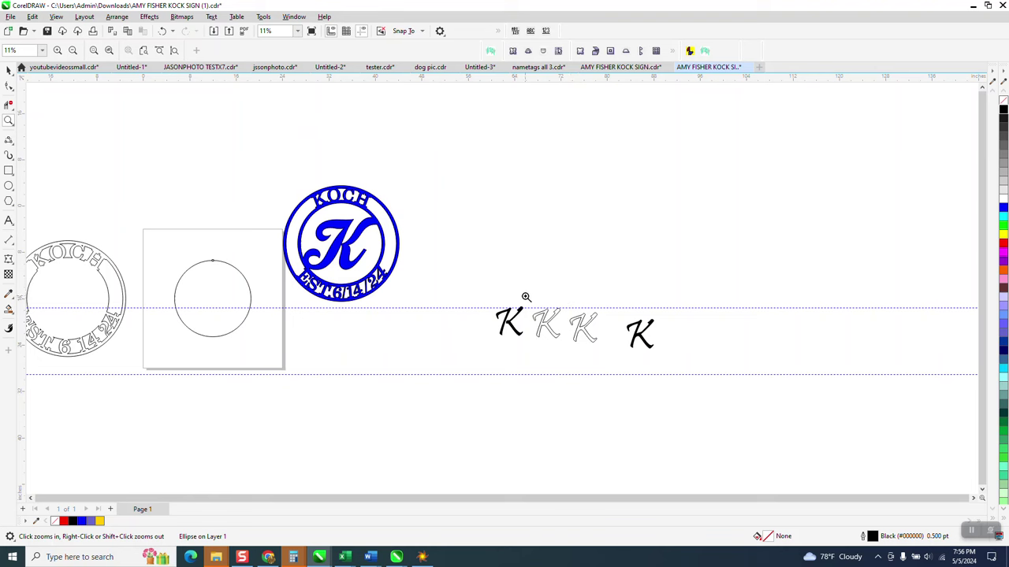
left_click_drag(495, 293, 556, 348)
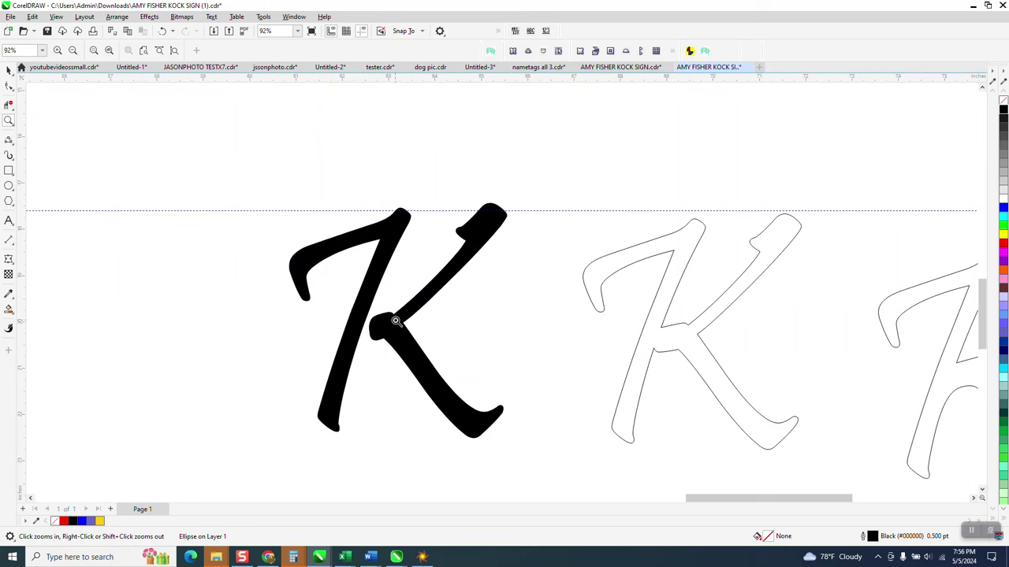
scroll(628, 317, "down", 3)
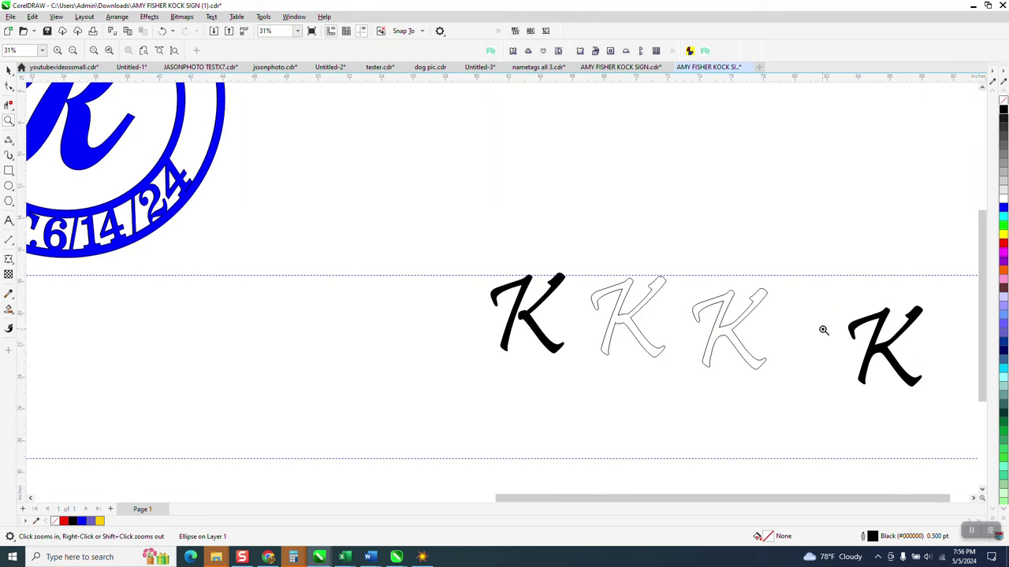
left_click_drag(842, 292, 930, 404)
scroll(574, 279, "down", 4)
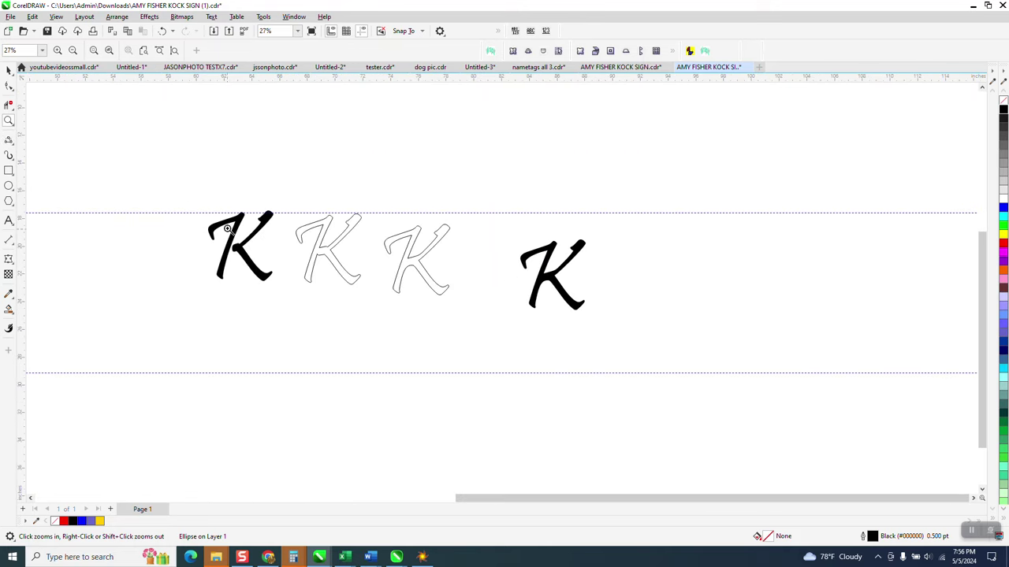
left_click(7, 70)
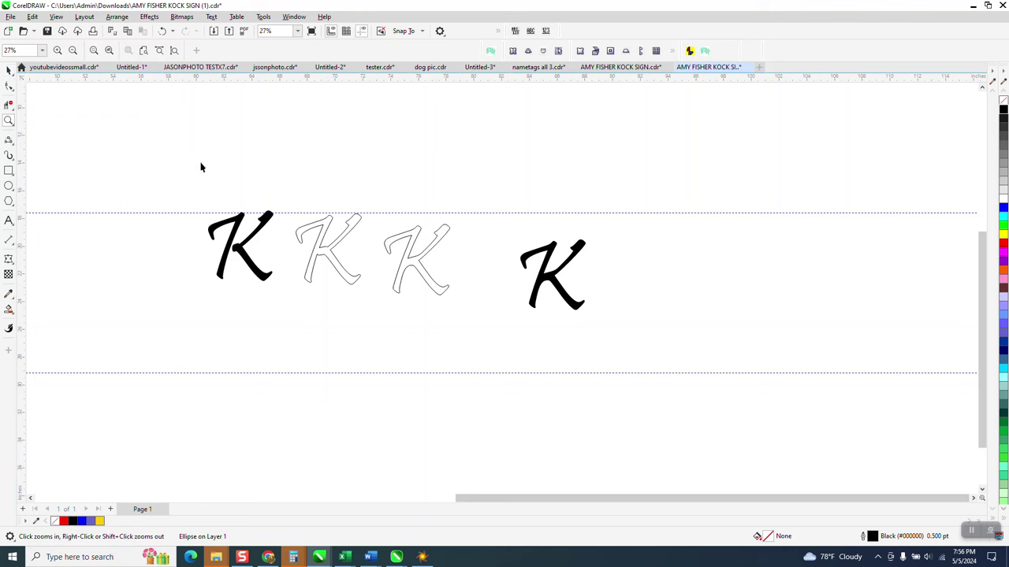
- Give the left black K no fill and a black hairline outline
left_click(203, 248)
left_click(9, 122)
left_click_drag(212, 183, 354, 322)
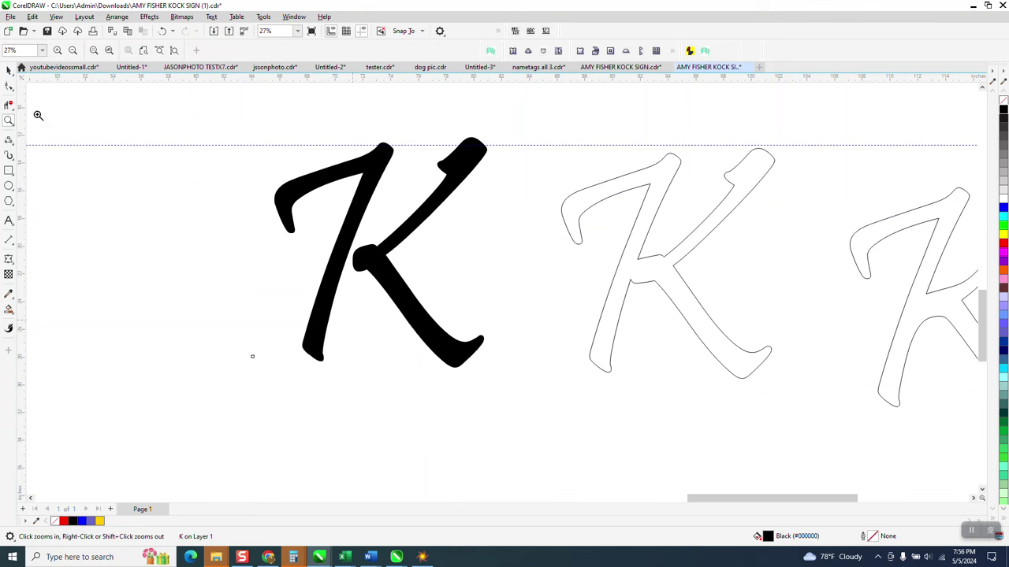
key("space")
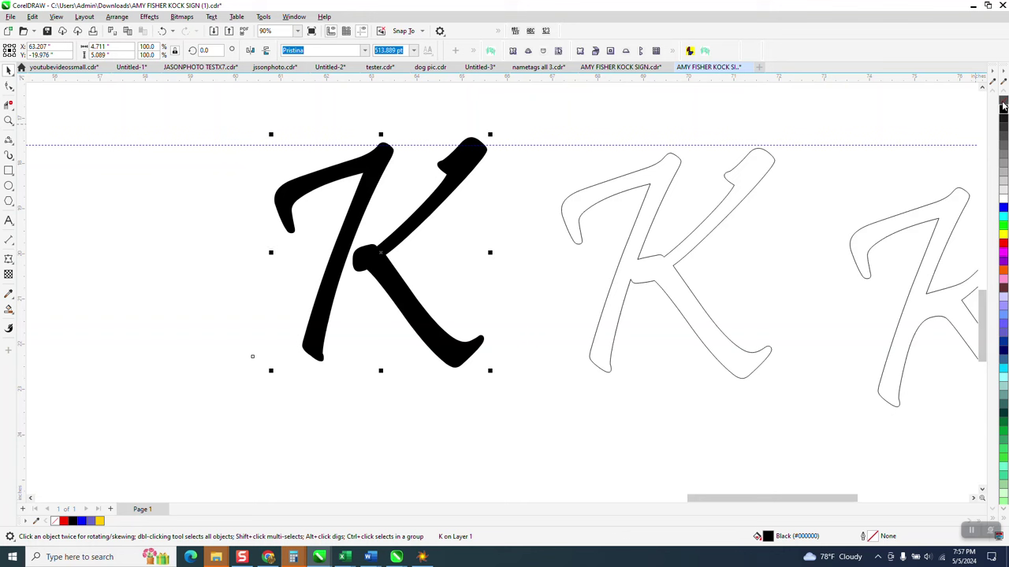
left_click(1003, 103)
right_click(1003, 113)
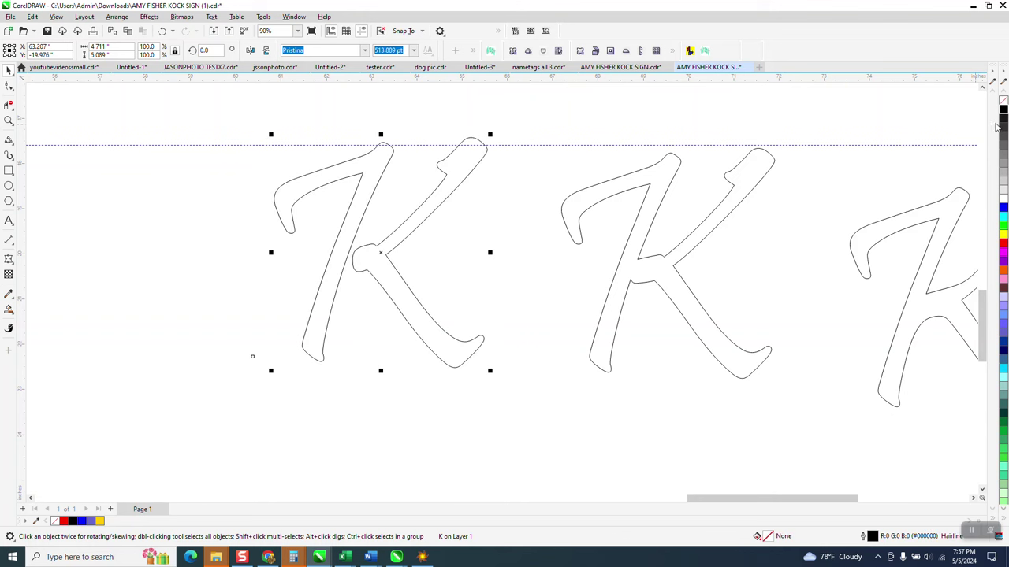
left_click(8, 122)
mouse_move(311, 217)
left_mouse_down()
mouse_move(394, 292)
mouse_move(517, 335)
left_mouse_up()
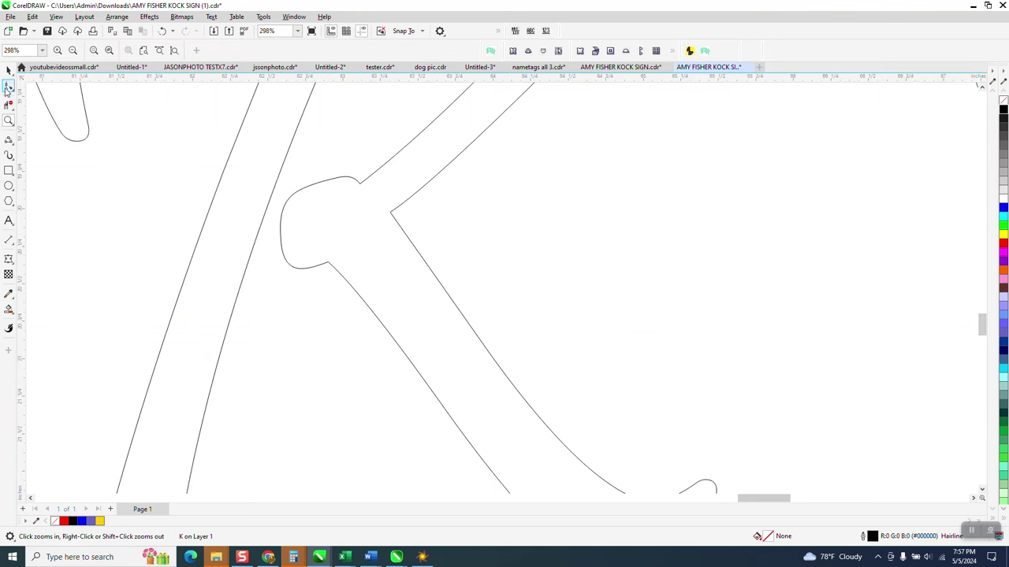
left_click(7, 87)
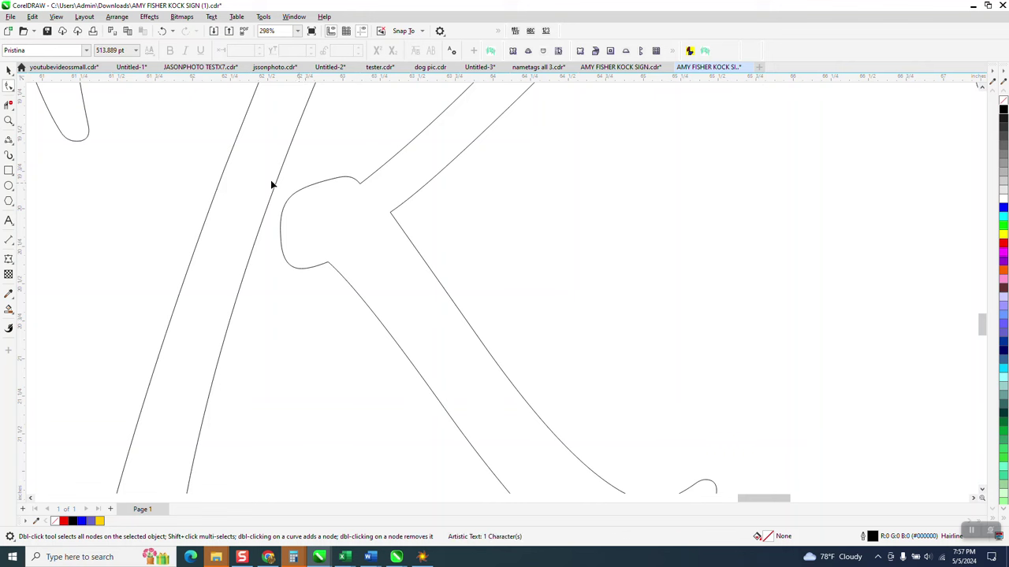
key("space")
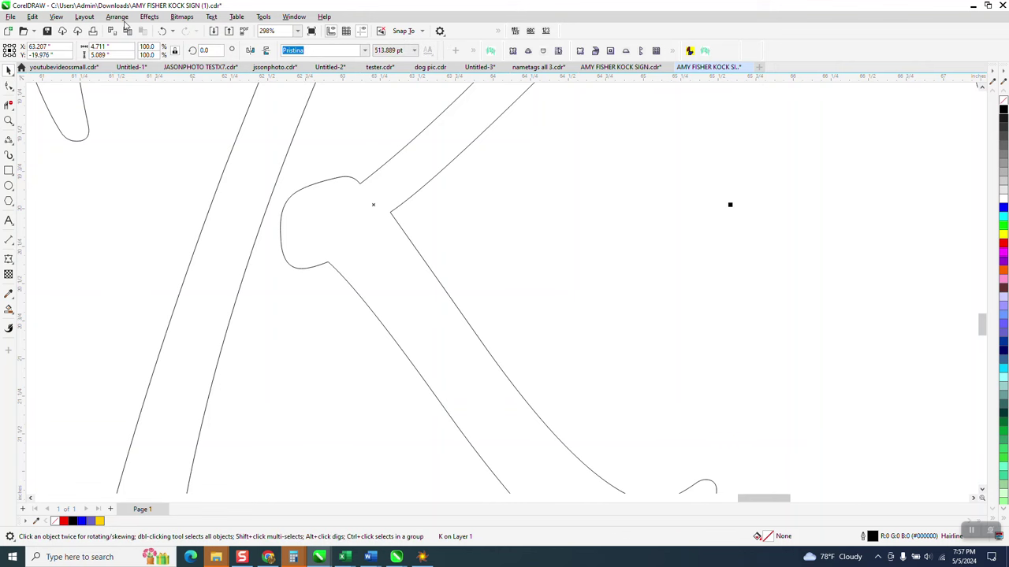
- Convert the K to curves, pull its middle knob into the stem, and delete the overlapping segments
left_click(118, 17)
left_click(167, 288)
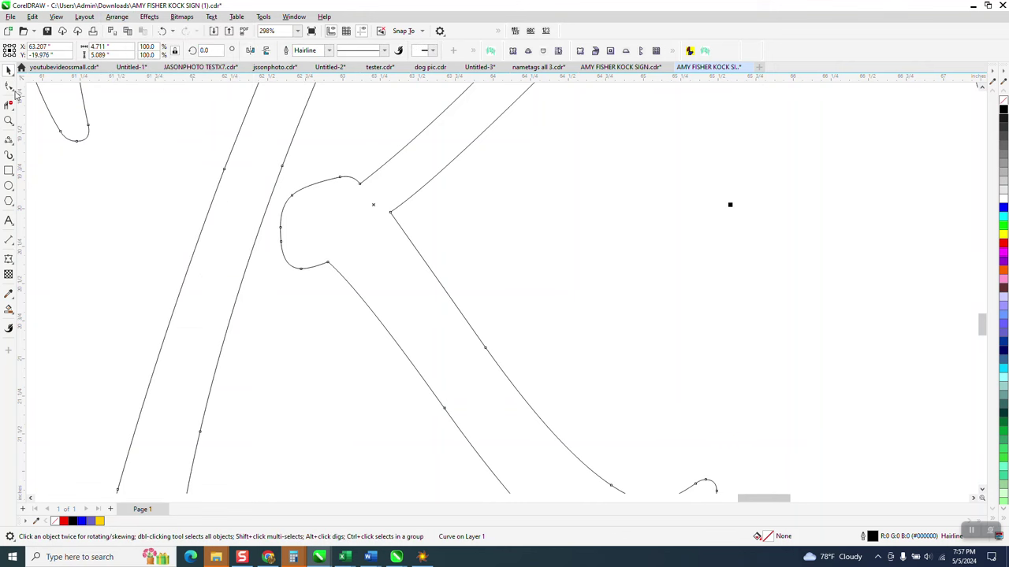
left_click(13, 89)
left_click_drag(308, 182, 276, 307)
left_click_drag(281, 242, 229, 243)
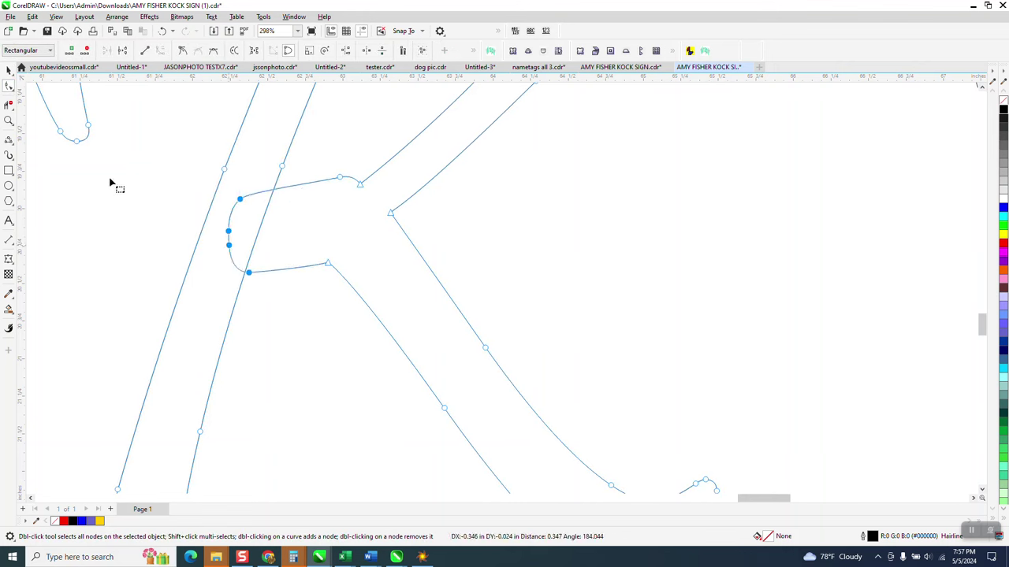
left_click(9, 105)
left_click_drag(218, 230, 278, 224)
scroll(304, 225, "down", 4)
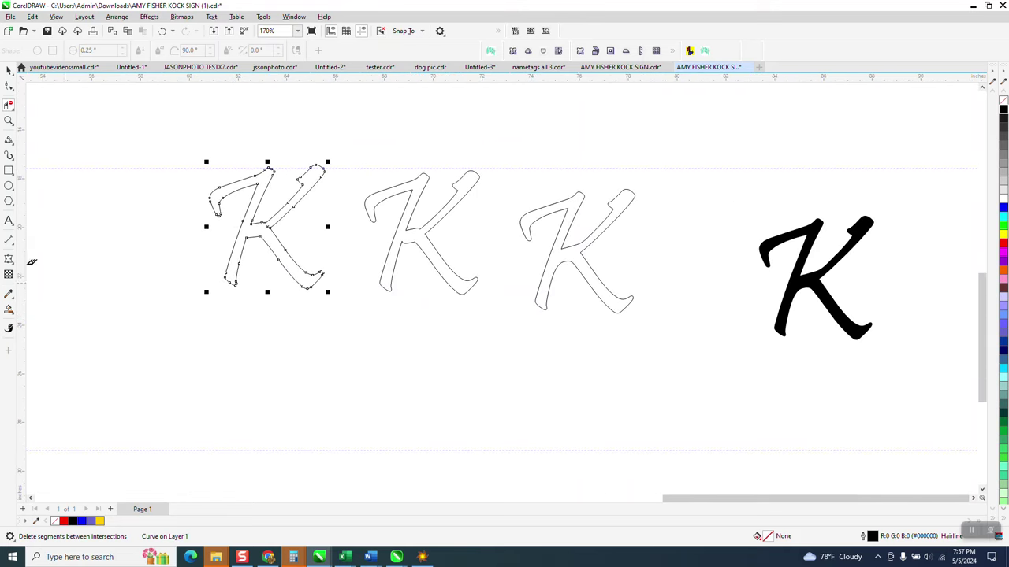
- Make a solid black K copy below, and set that copy to no fill with a 0.5 pt outline
left_click(9, 309)
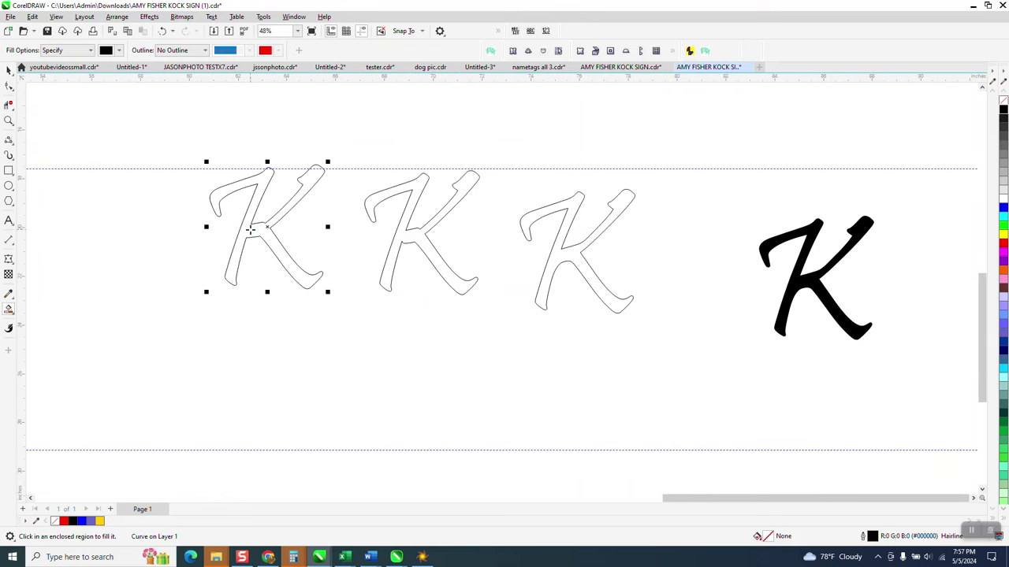
left_click(250, 230)
key("space")
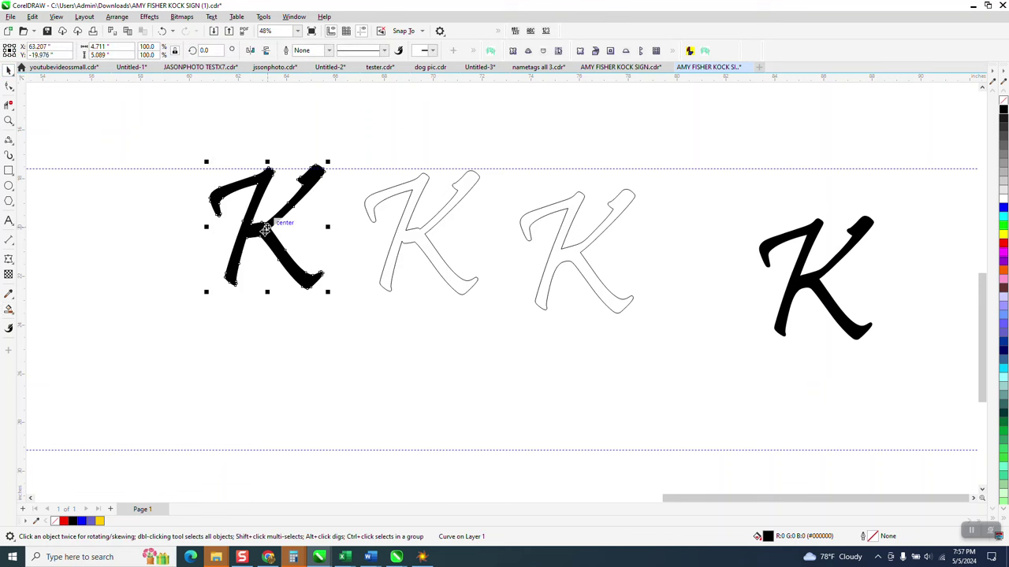
left_click_drag(265, 227, 255, 371)
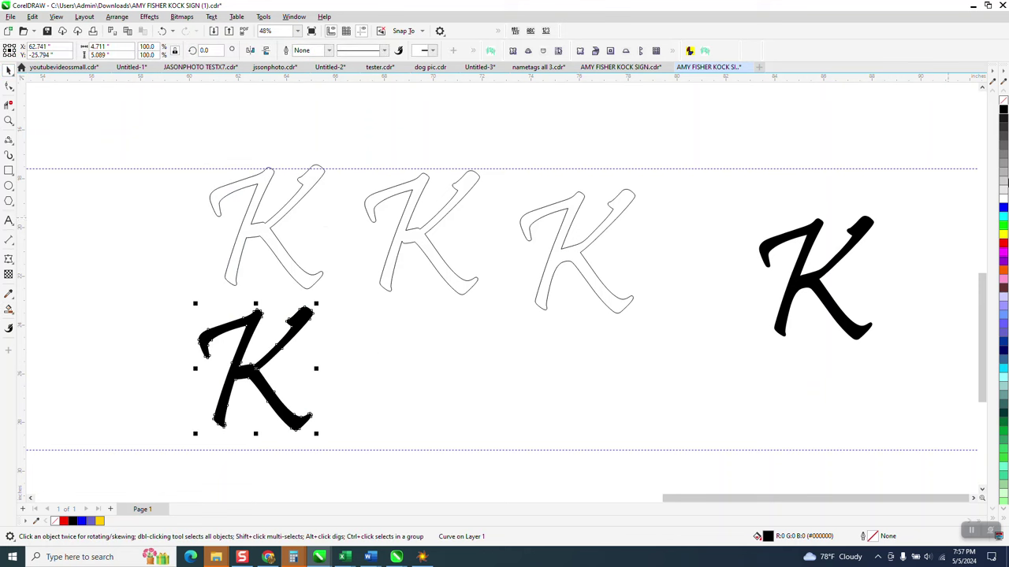
left_click(1002, 101)
right_click(1002, 110)
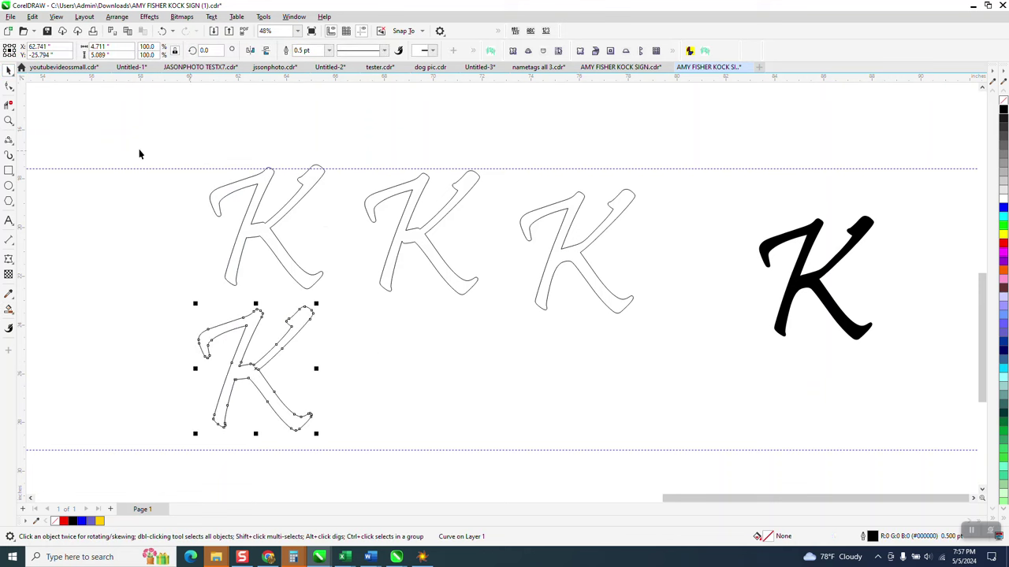
- Delete two stray nodes from the outlined K's inner corners
left_click(9, 120)
left_click_drag(212, 331, 421, 424)
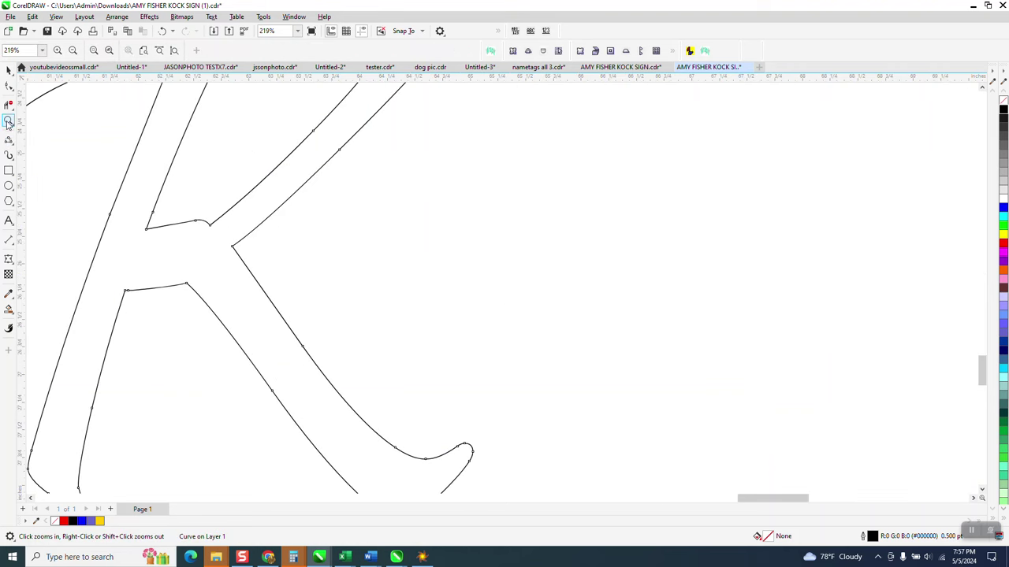
left_click_drag(108, 218, 365, 354)
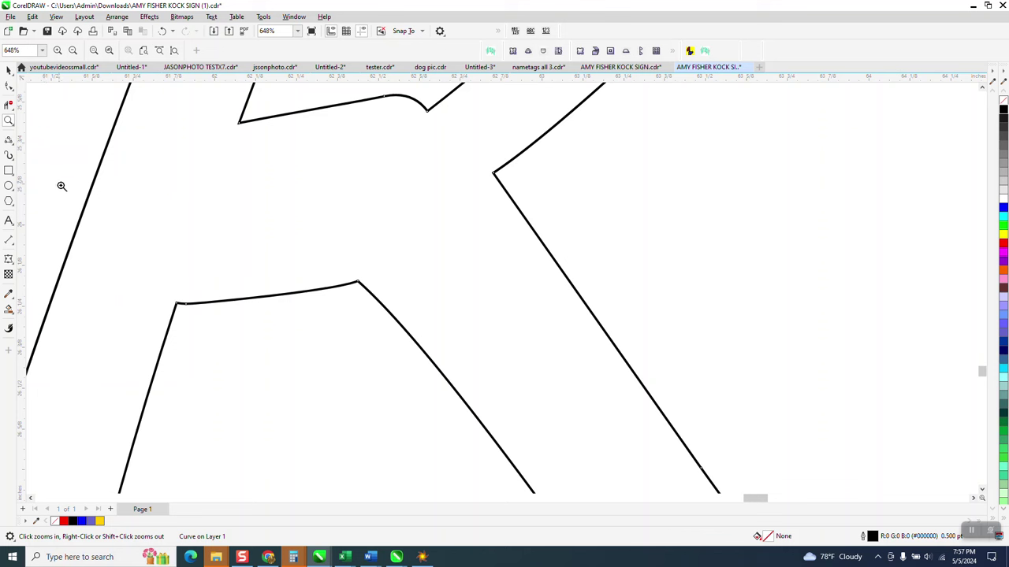
left_click(9, 86)
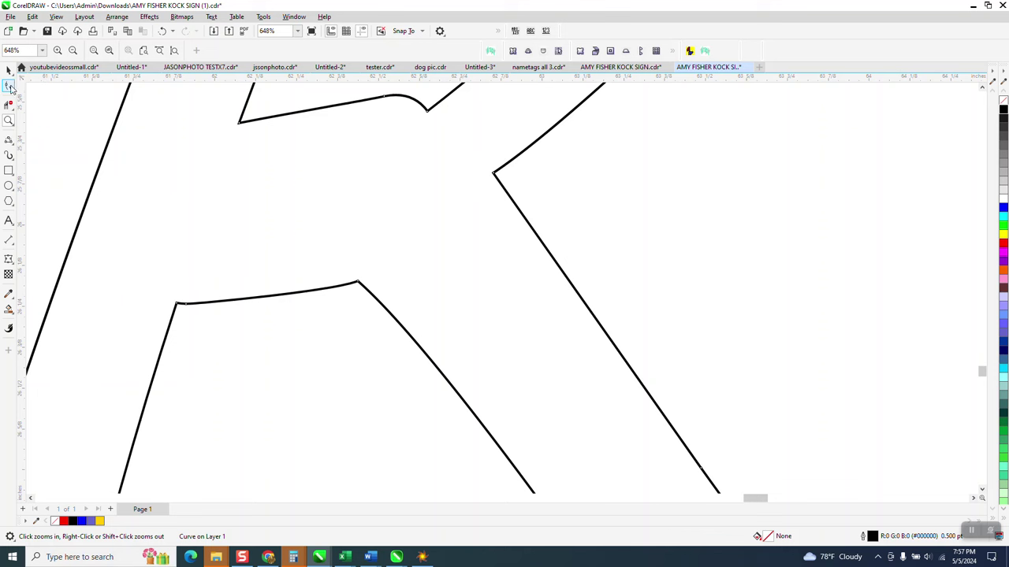
left_click(186, 303)
key("Delete")
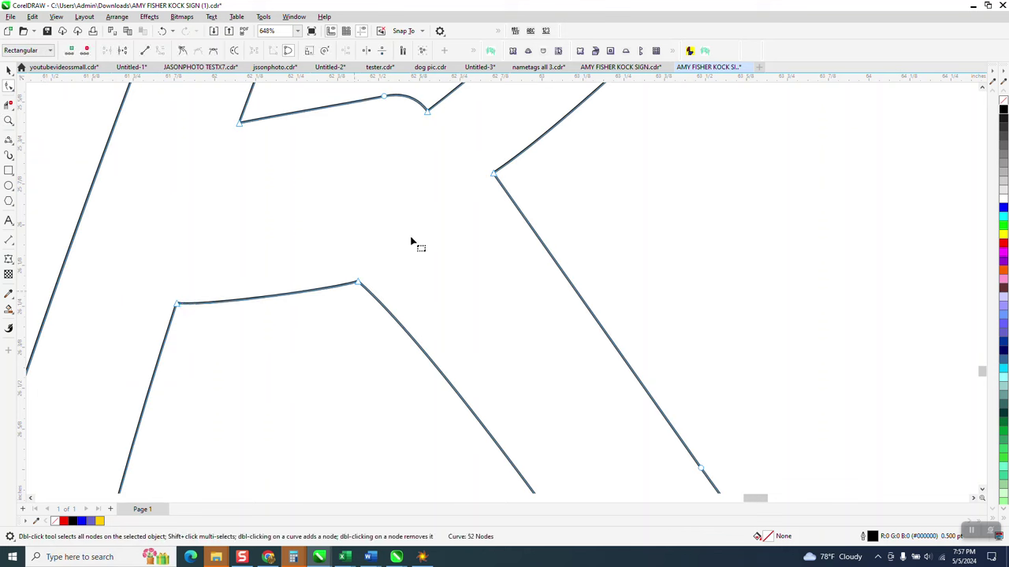
left_click(384, 97)
key("Delete")
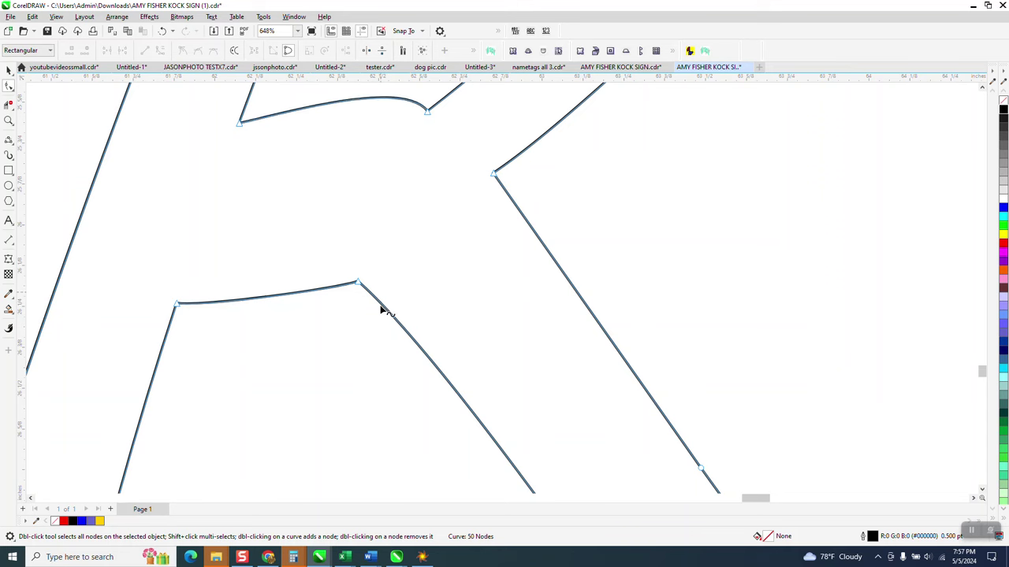
scroll(383, 310, "down", 2)
- Smooth the sharp inner corners where the K's arm and leg meet the stem
left_click(13, 89)
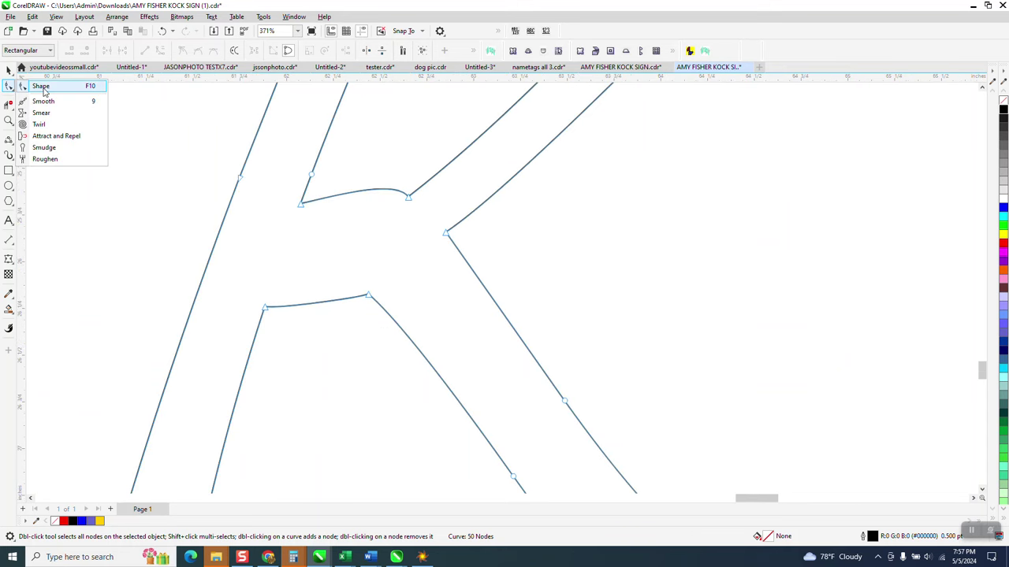
left_click(39, 99)
mouse_move(374, 226)
left_mouse_down()
mouse_move(411, 194)
mouse_move(401, 207)
mouse_move(399, 196)
mouse_move(351, 211)
mouse_move(365, 201)
mouse_move(338, 218)
mouse_move(354, 311)
mouse_move(364, 302)
mouse_move(291, 310)
mouse_move(330, 298)
mouse_move(372, 186)
mouse_move(339, 219)
mouse_move(338, 253)
mouse_move(412, 243)
mouse_move(464, 222)
mouse_move(354, 277)
left_mouse_up()
scroll(432, 335, "down", 2)
scroll(431, 335, "down", 4)
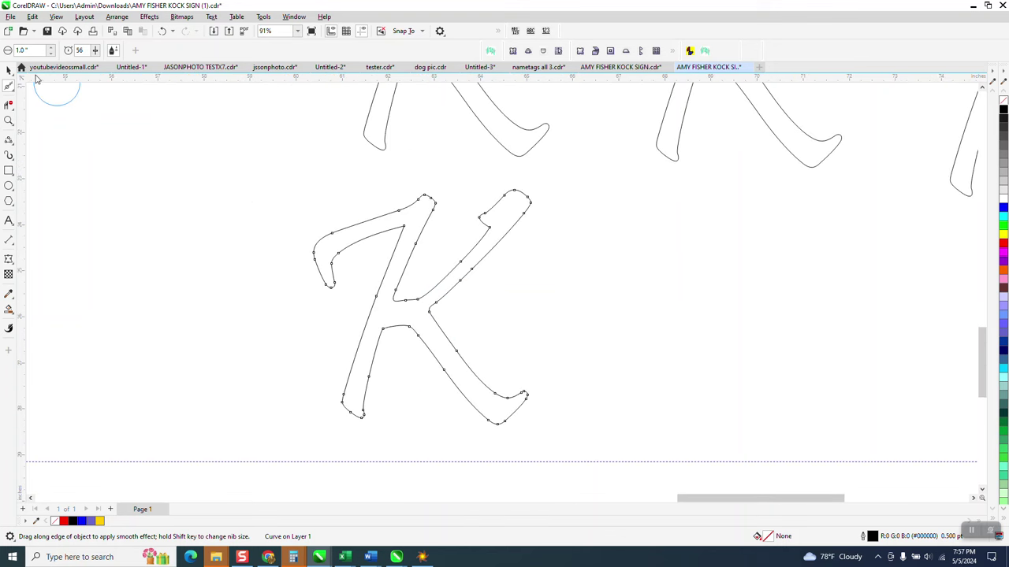
left_click(8, 70)
scroll(665, 355, "down", 7)
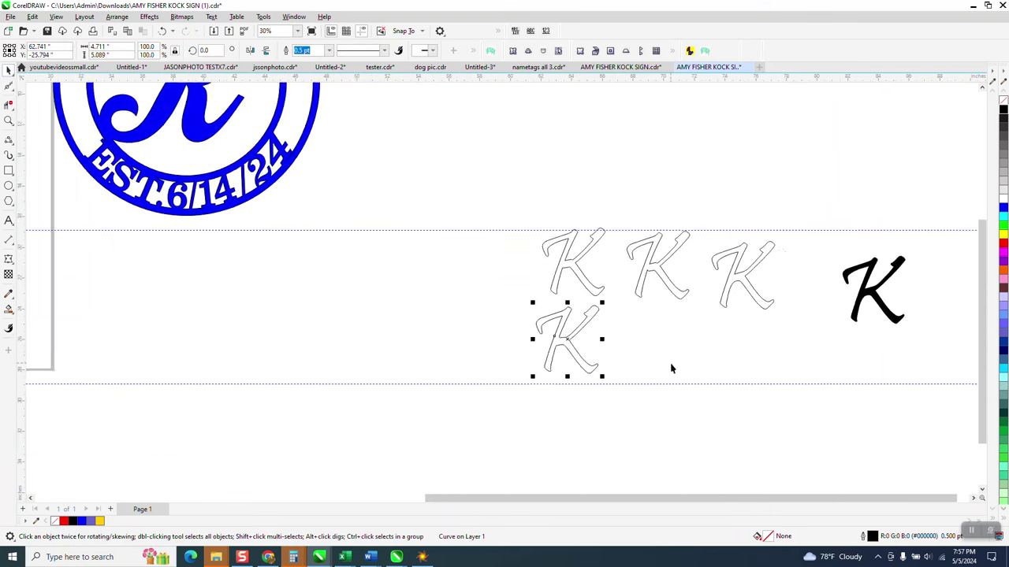
- Centre the K copy on the page and enlarge it to fill the circle
key("p")
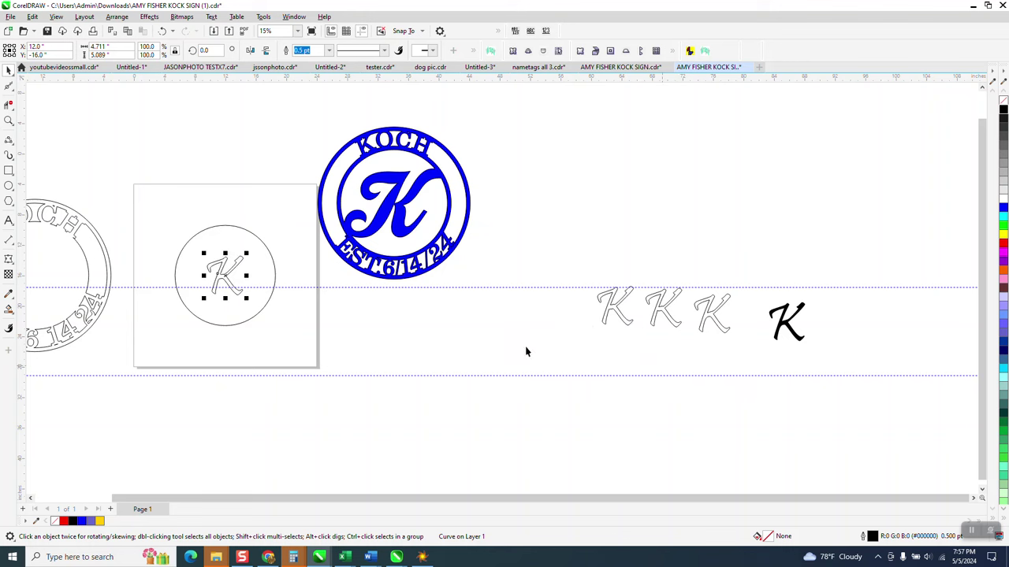
left_click(9, 120)
left_click_drag(154, 209, 359, 359)
left_click(8, 70)
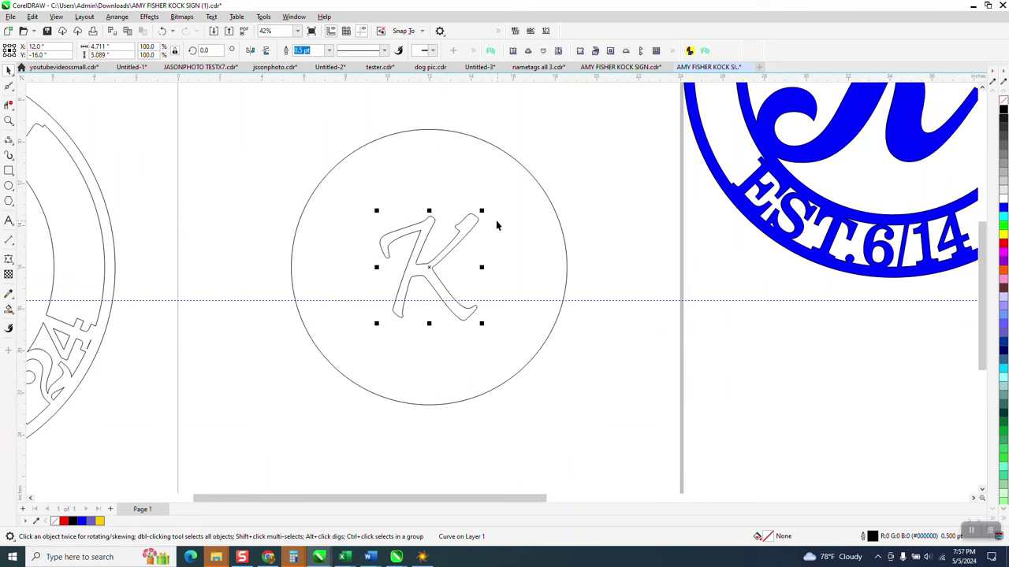
double_click(450, 252)
left_click_drag(483, 209, 646, 150)
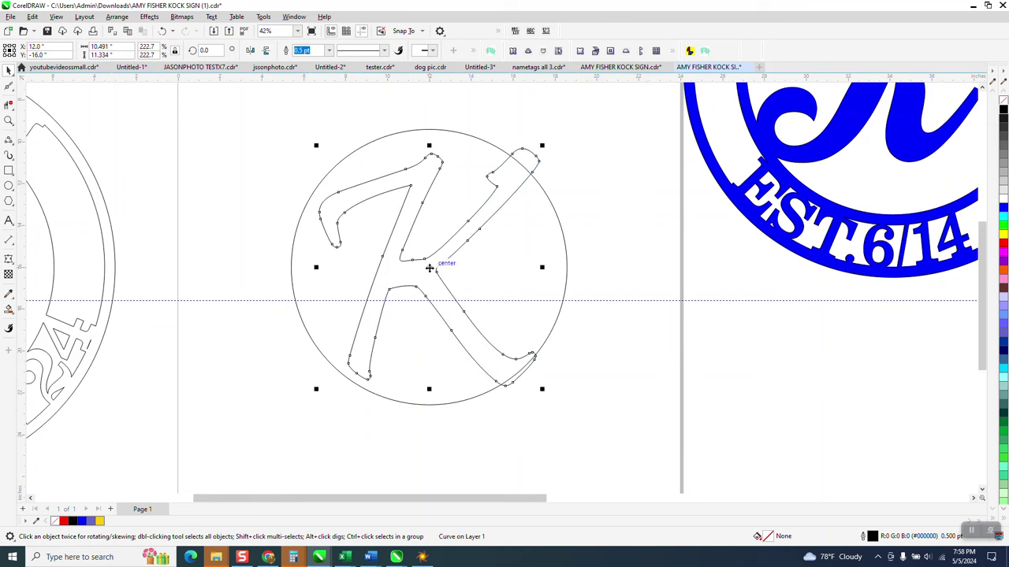
left_click_drag(428, 268, 410, 271)
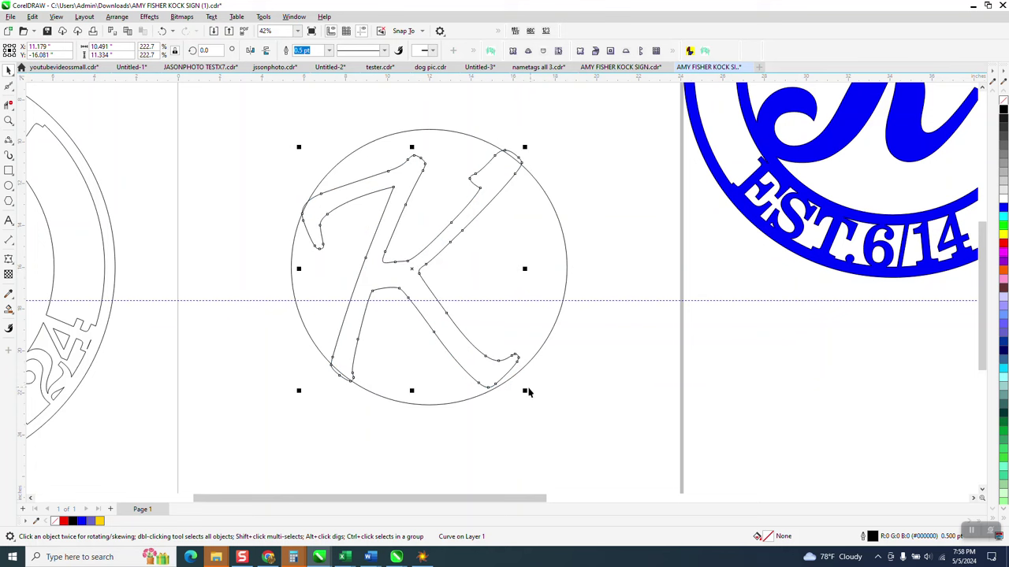
mouse_move(526, 391)
left_mouse_down()
mouse_move(558, 405)
mouse_move(541, 405)
left_mouse_up()
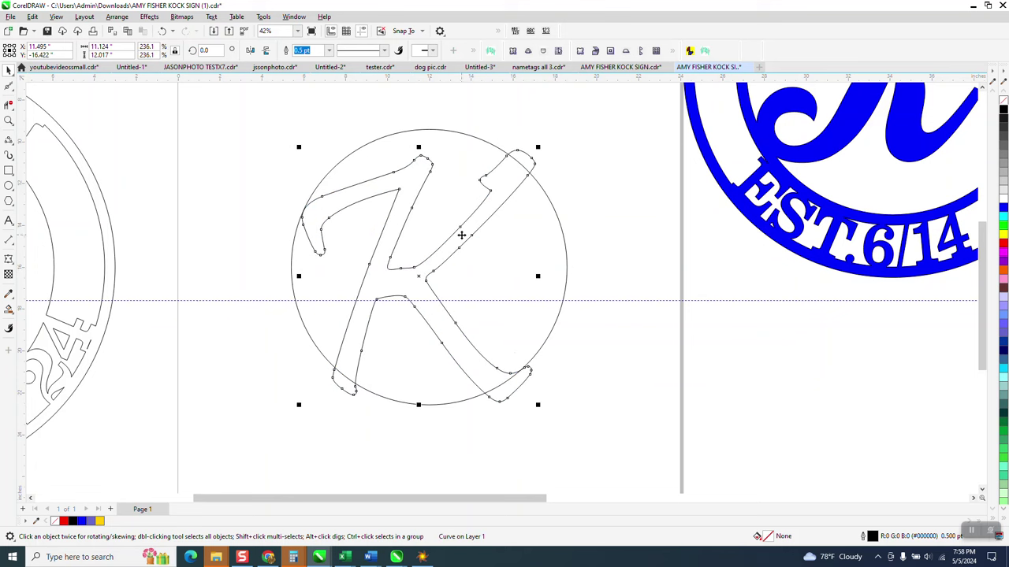
- Fine-tune the K's position and shrink it slightly to 97%
key("Escape")
left_click_drag(463, 235, 459, 232)
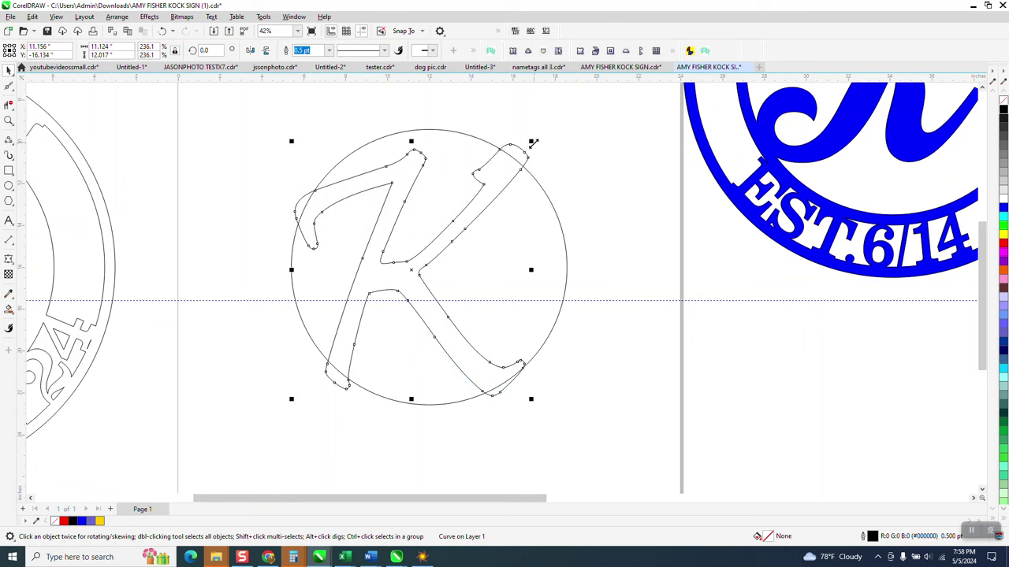
key("Escape")
left_click(528, 152)
left_click(525, 150)
left_click(526, 151)
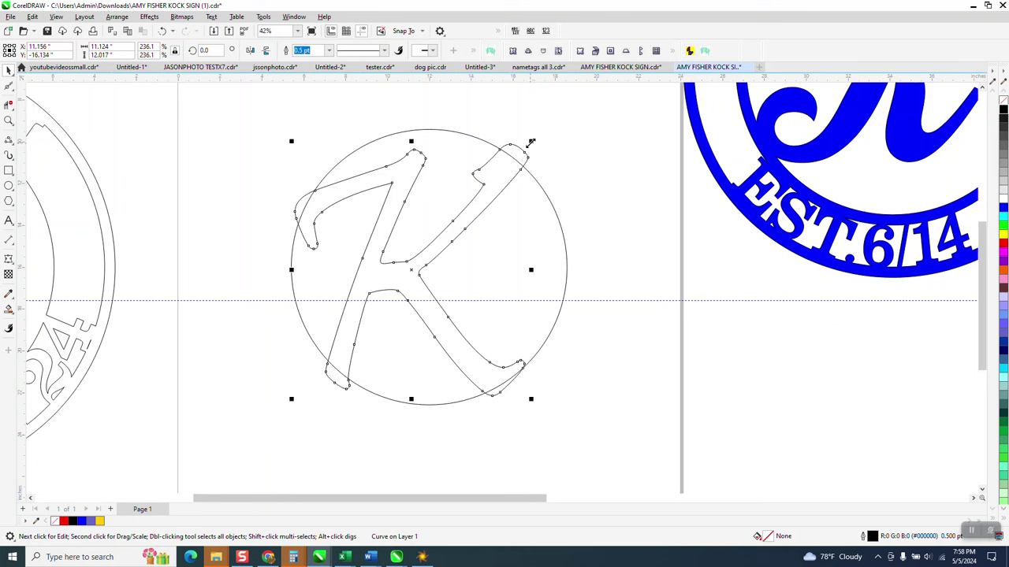
left_click_drag(531, 142, 528, 146)
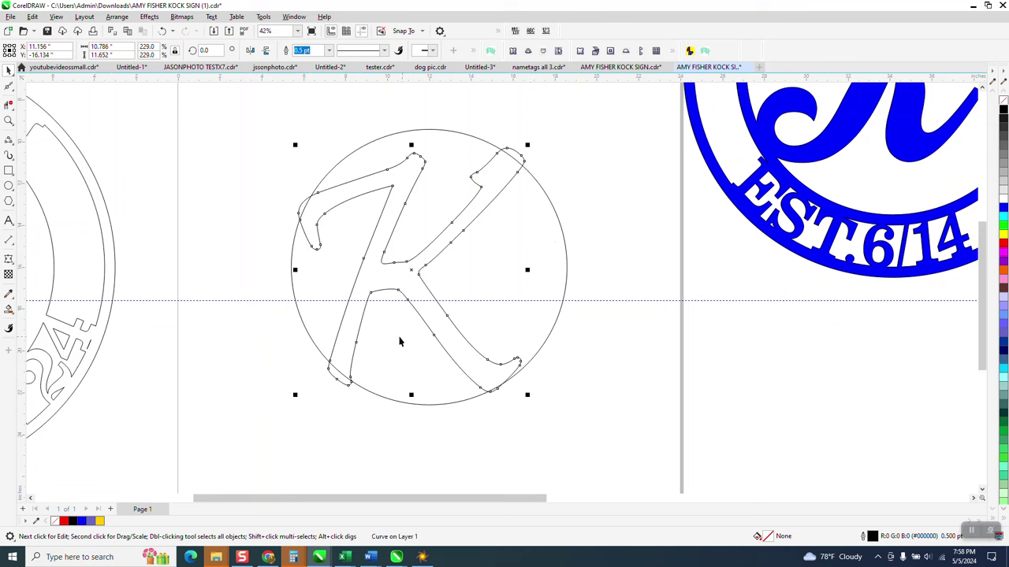
- Set the nudge distance to .01 and nudge the K right twice
left_click(249, 131)
left_click(354, 49)
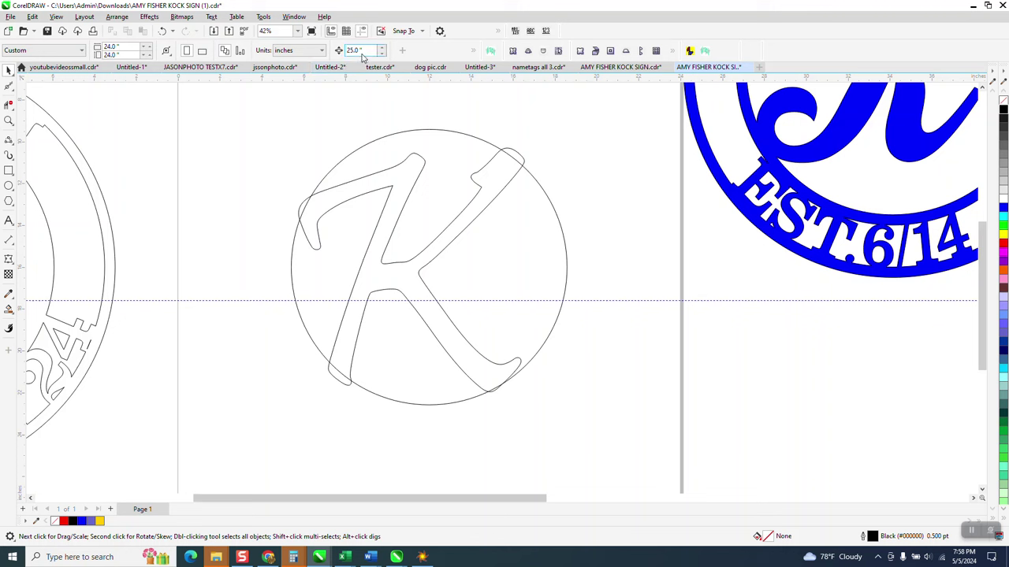
type(".01")
left_click(440, 349)
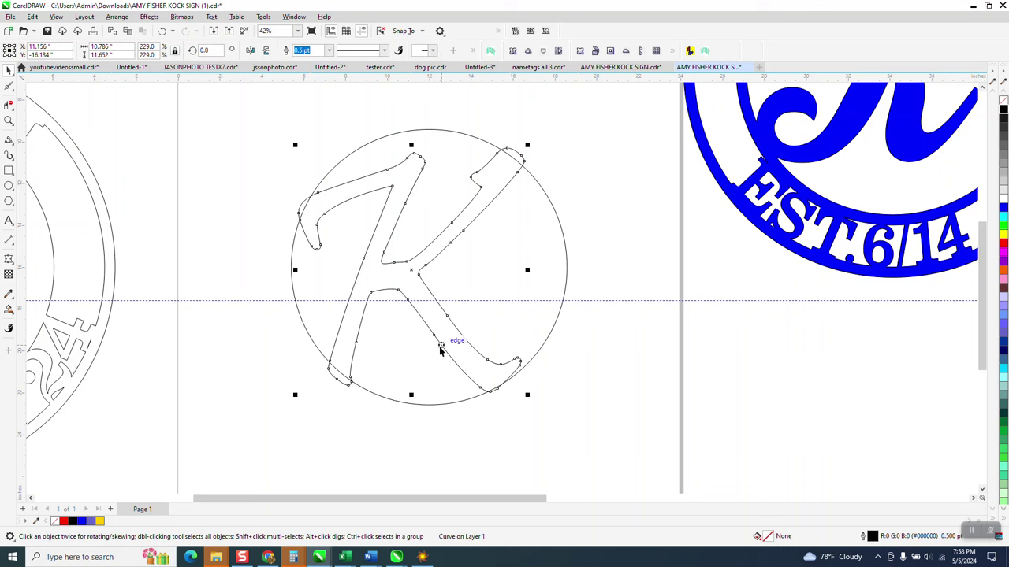
key("Right")
key("Right")
key("Right")
key("Right")
key("Right")
key("Right")
key("Right")
key("Right")
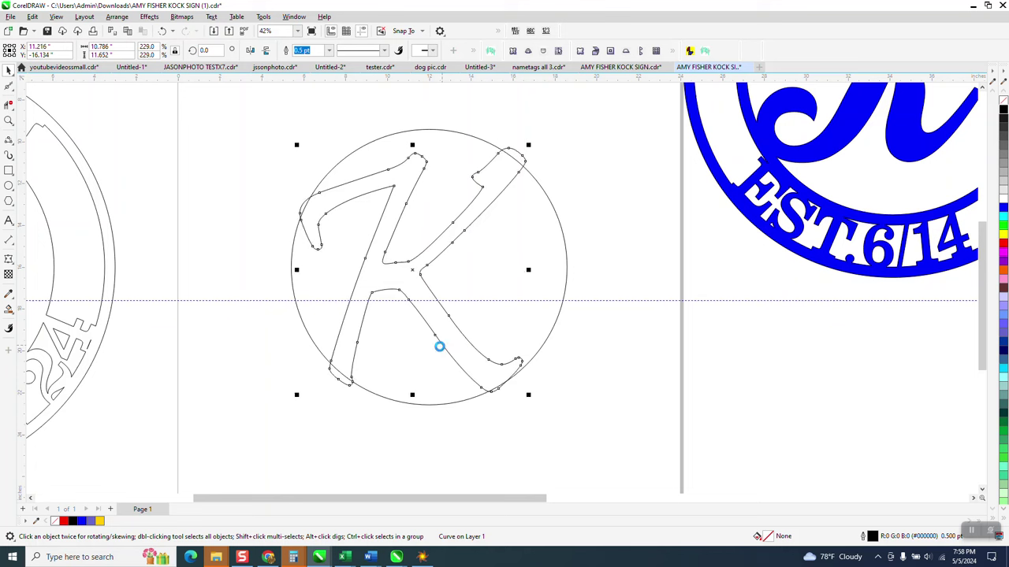
key("Right")
key("Right")
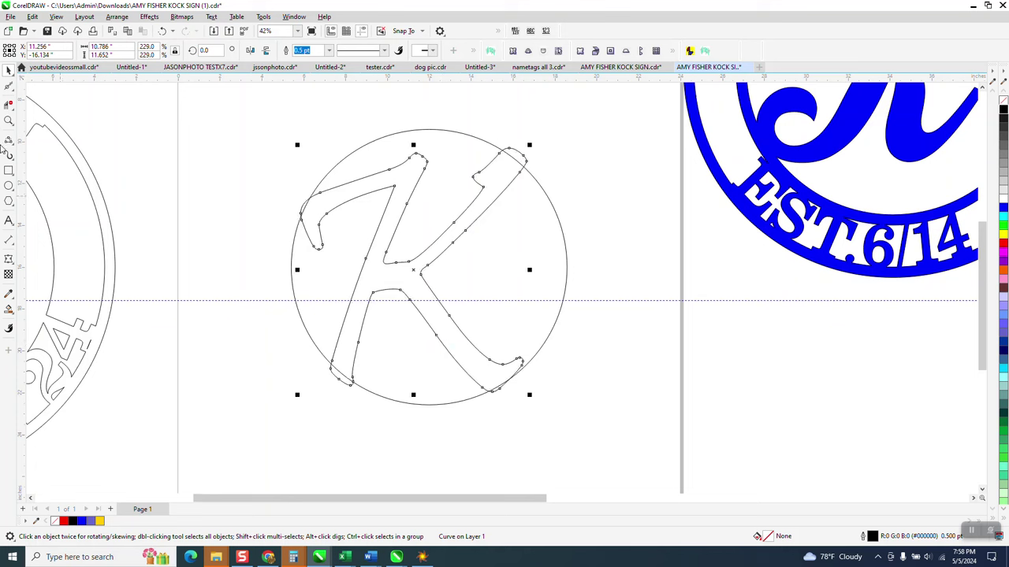
left_click_drag(231, 118, 624, 412)
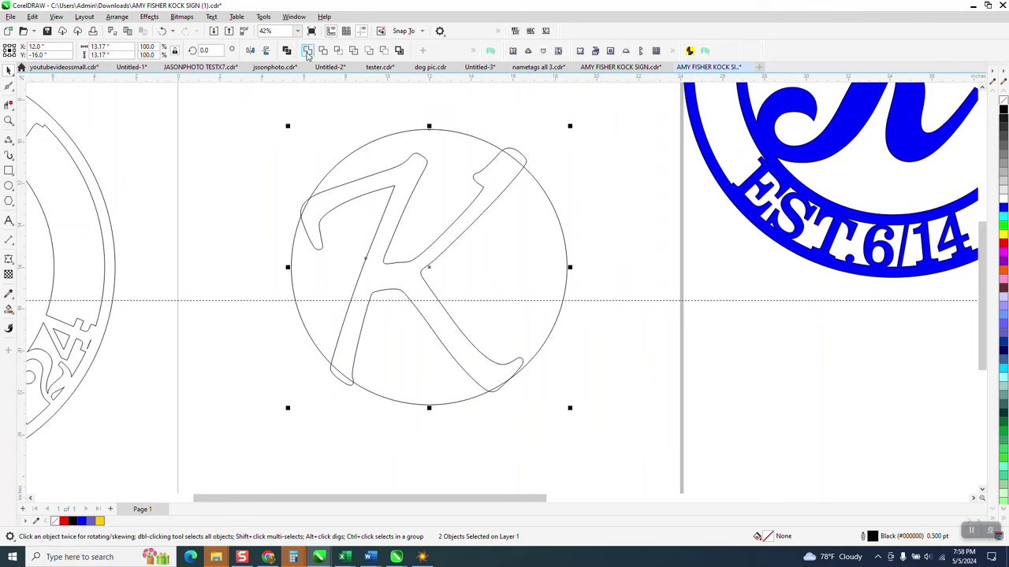
- Weld the K and the 13.17-inch circle into one curve, after undoing a Combine attempt
left_click(308, 51)
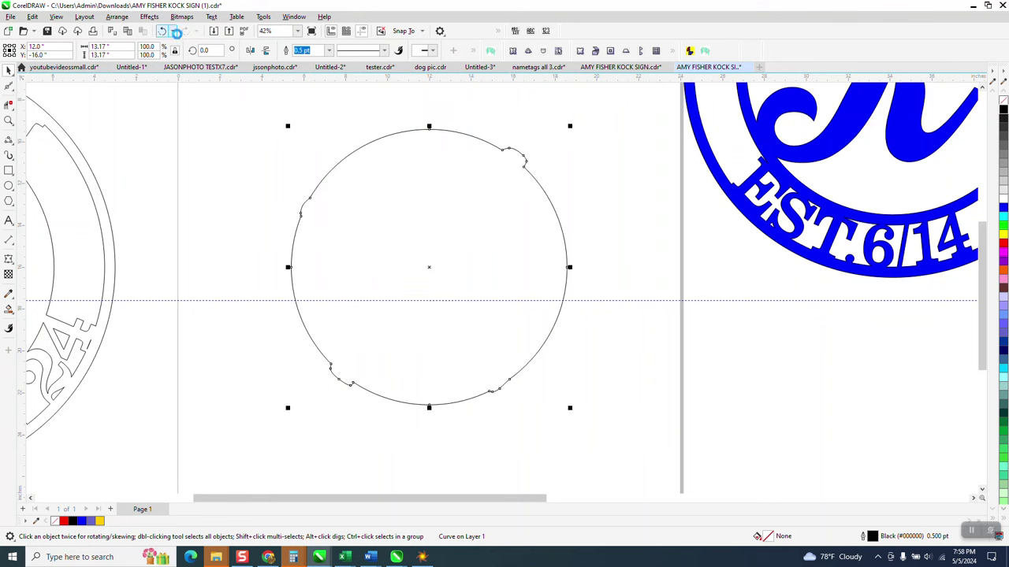
left_click(162, 31)
left_click(383, 52)
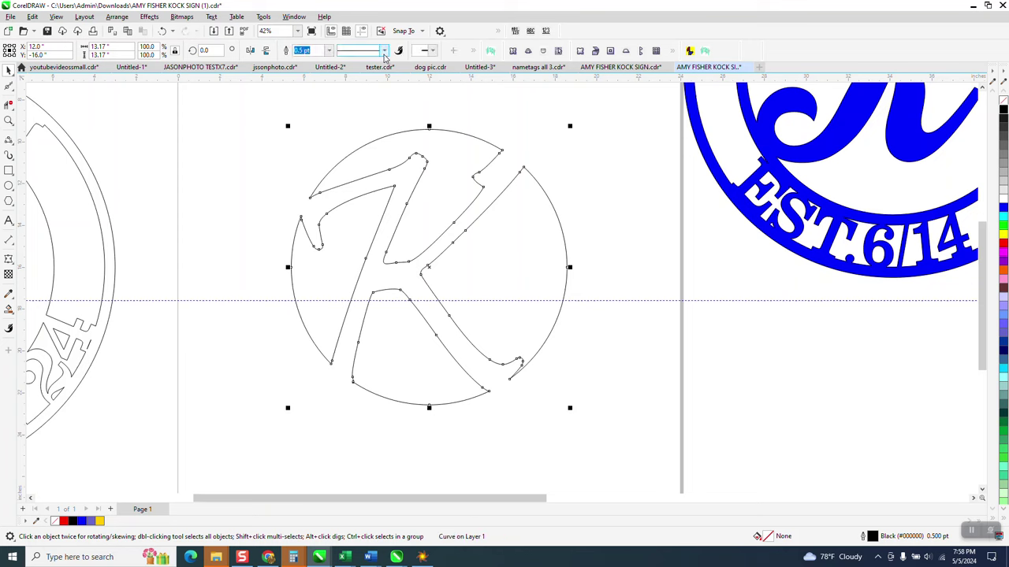
scroll(530, 312, "down", 1)
scroll(654, 371, "down", 2)
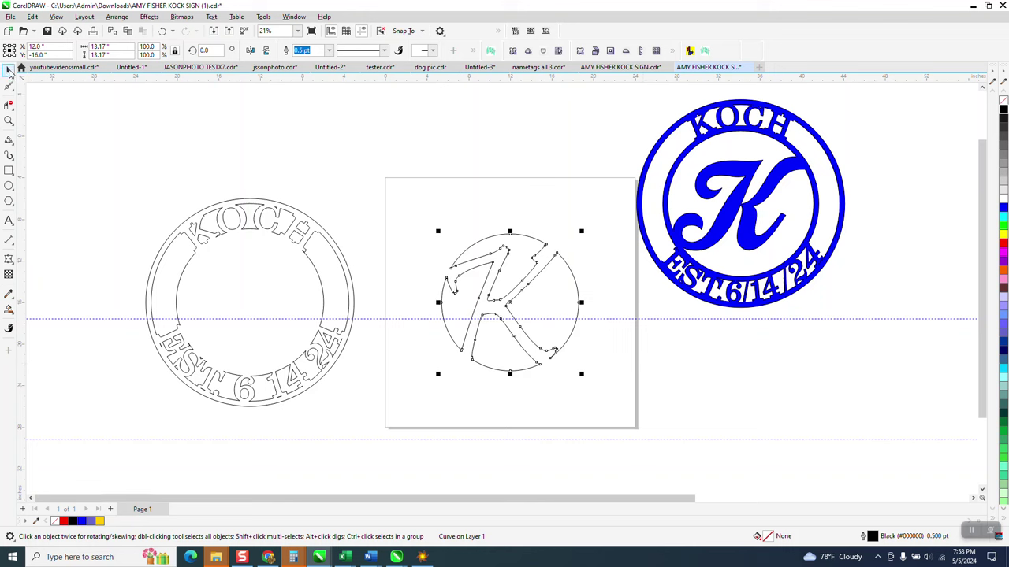
left_click(240, 140)
- Centre the KOCH ring over the welded K and Smart Fill the whole sign solid black
left_click_drag(101, 173, 403, 419)
key("p")
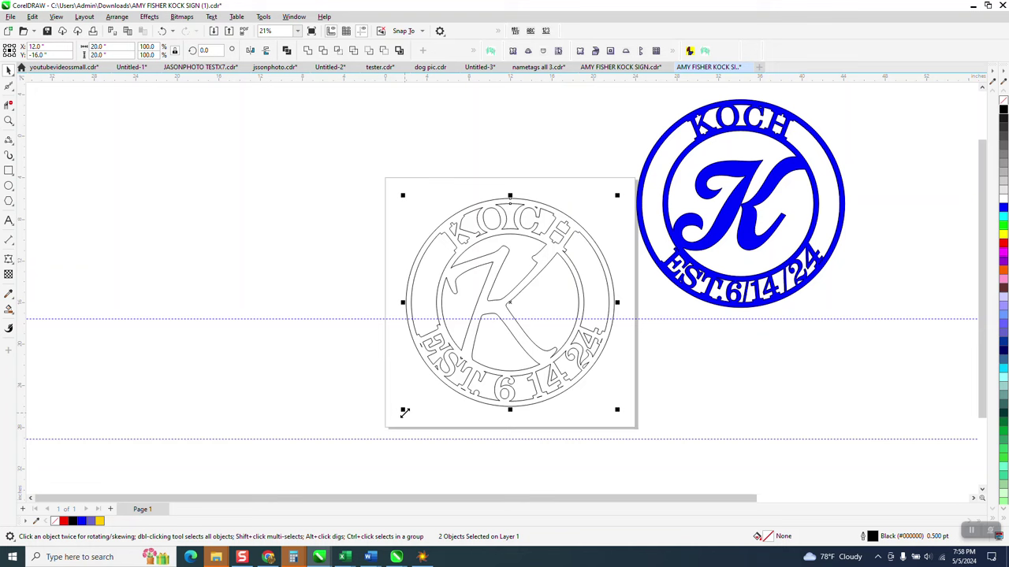
left_click(9, 121)
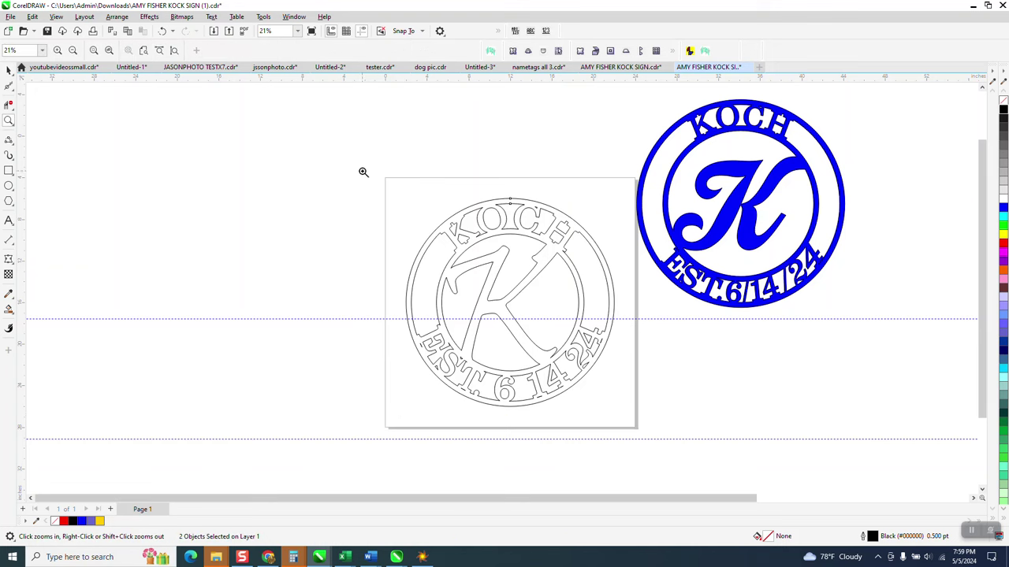
left_click_drag(358, 177, 705, 450)
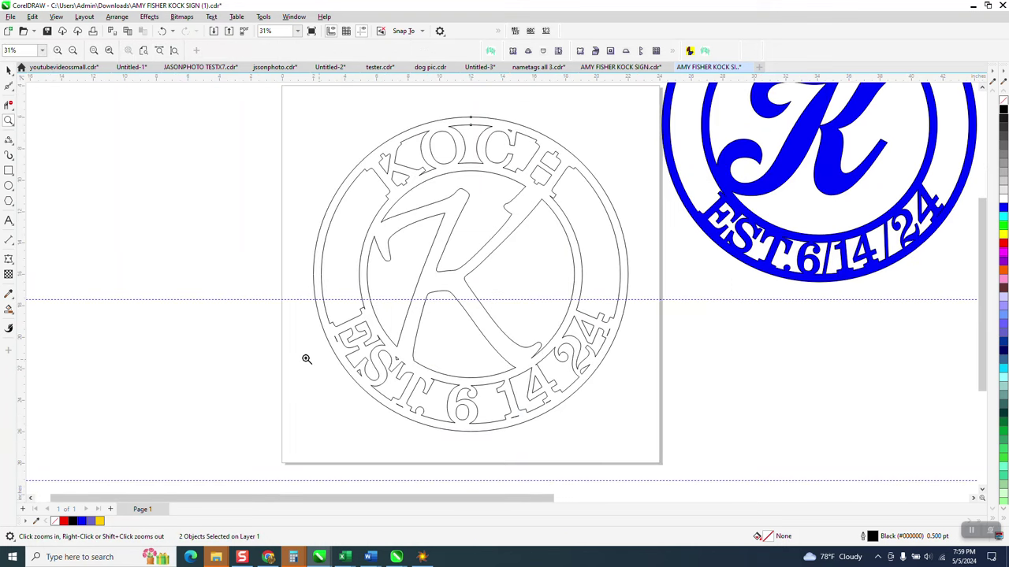
left_click(9, 309)
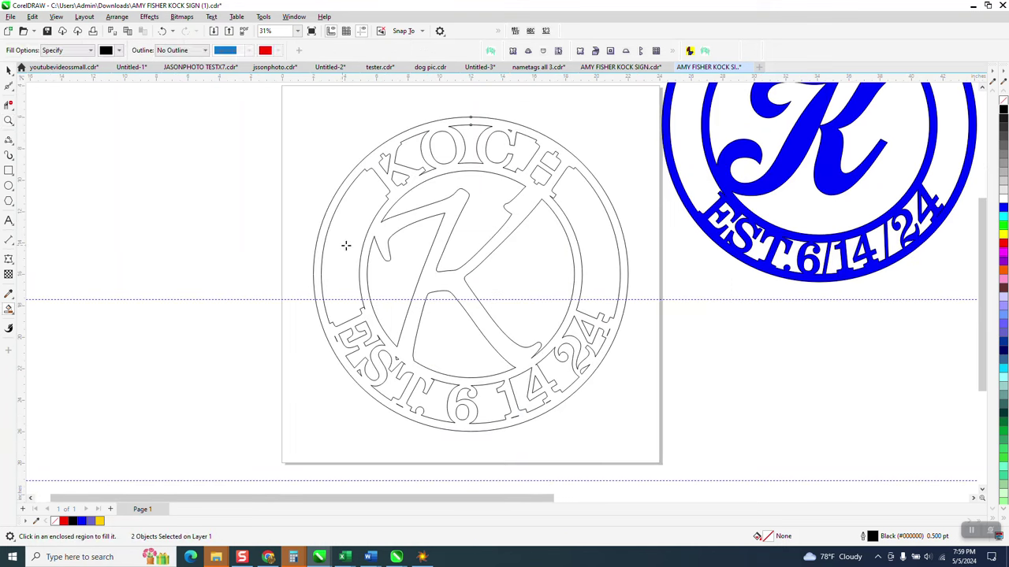
left_click(383, 230)
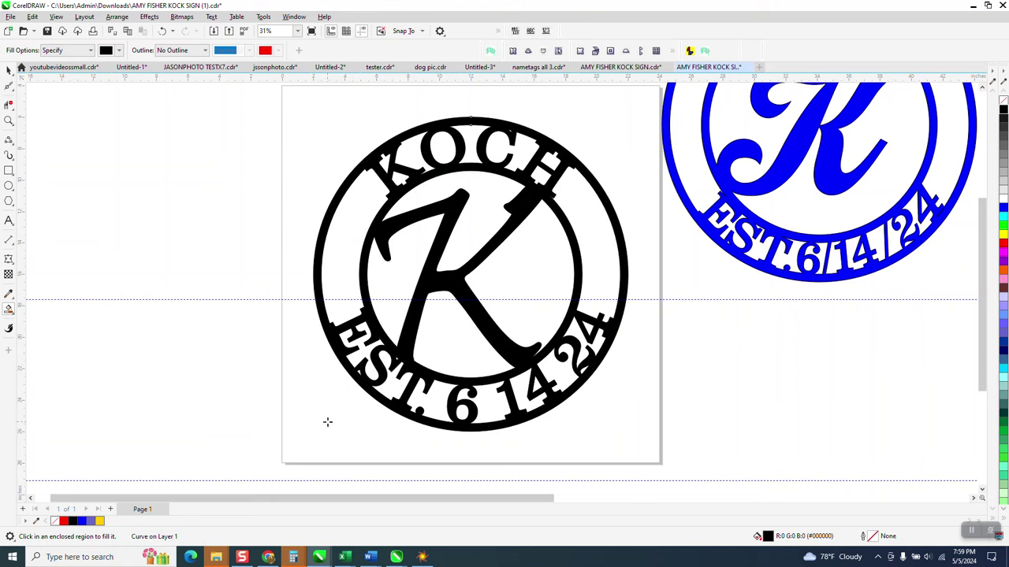
scroll(327, 422, "down", 1)
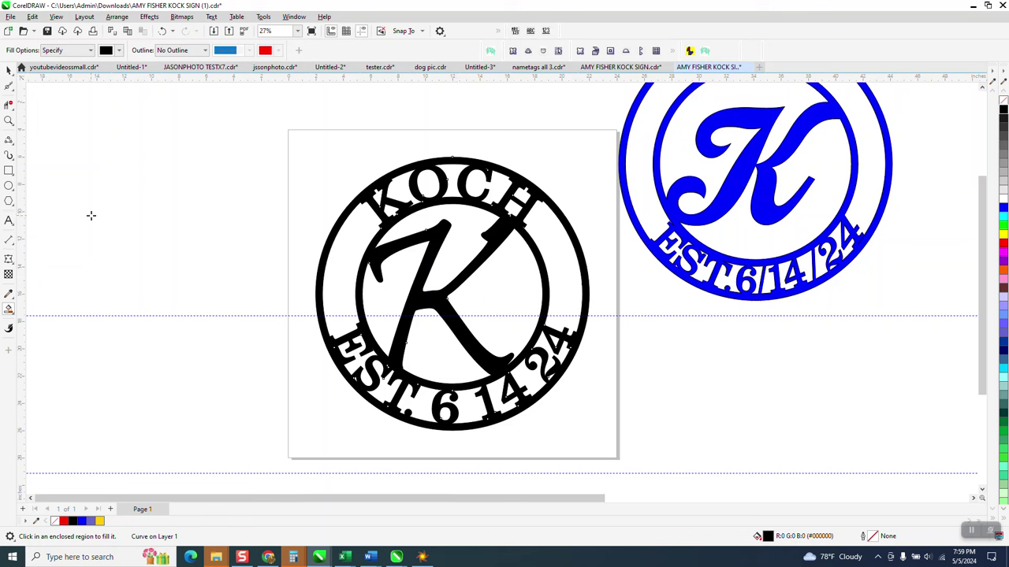
scroll(486, 336, "up", 5)
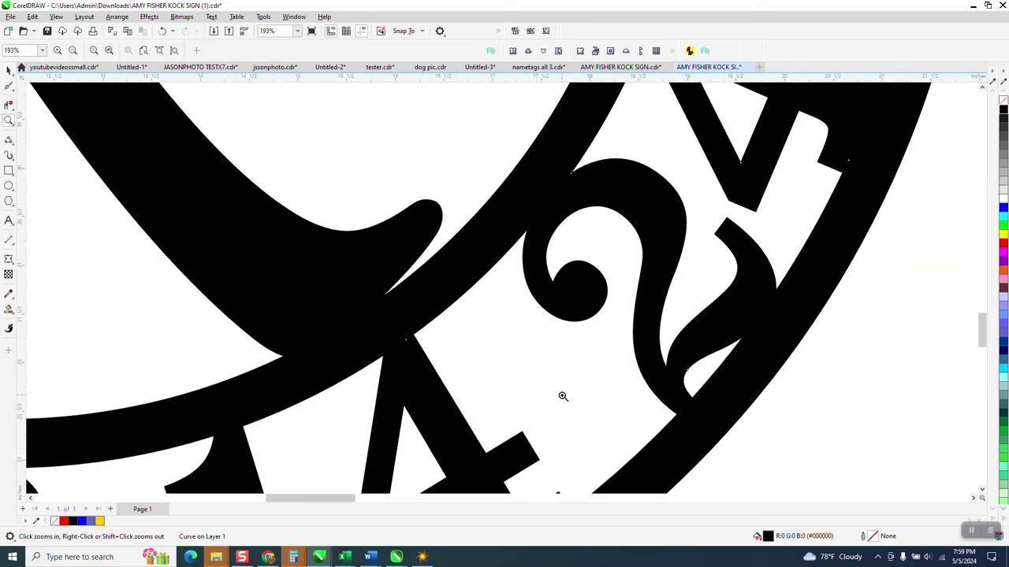
scroll(556, 390, "down", 4)
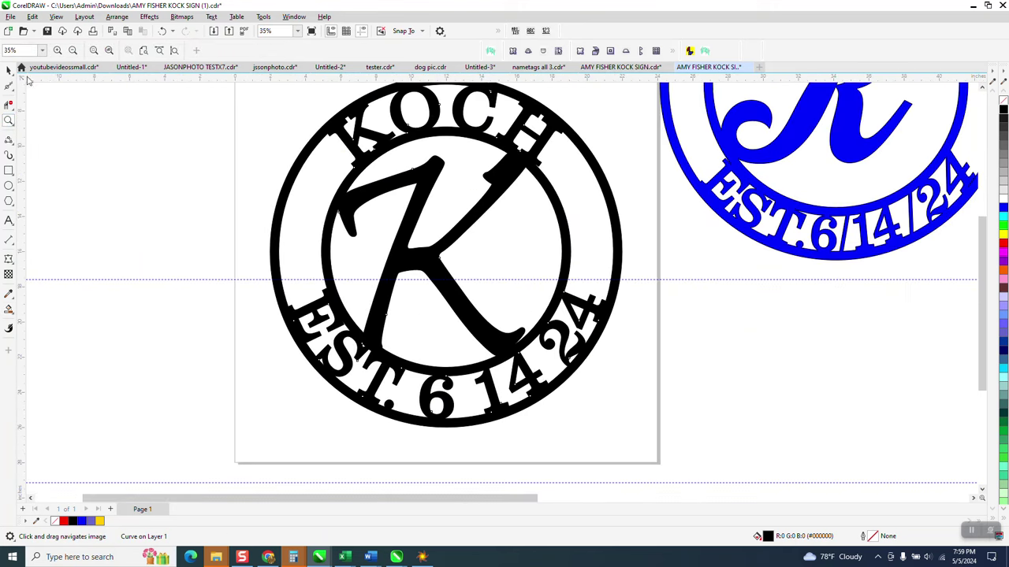
left_click(9, 70)
scroll(686, 355, "down", 2)
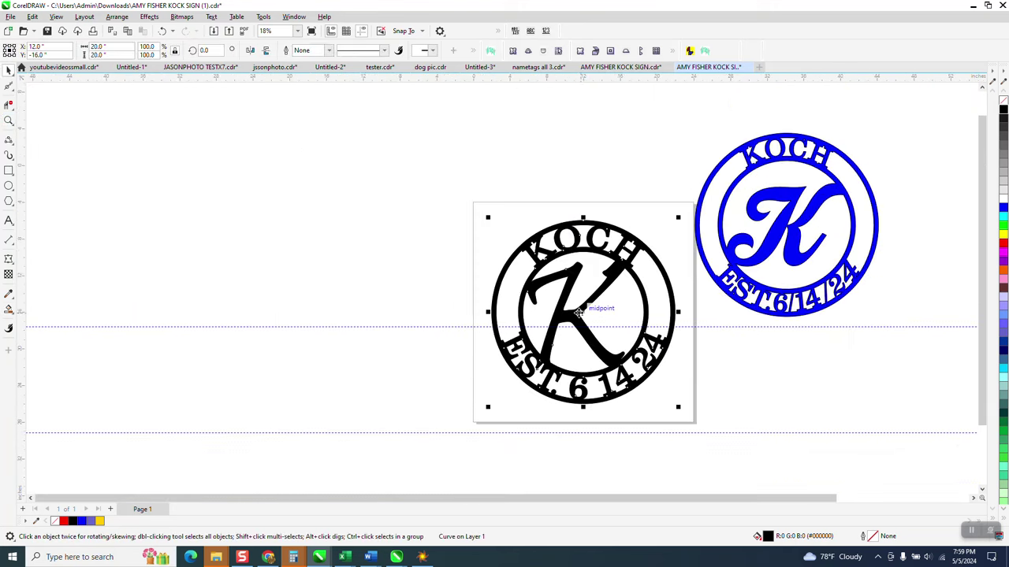
- Move the sign left off the page with no fill and a red outline, with the blue logo beside it
left_click_drag(580, 314, 348, 300)
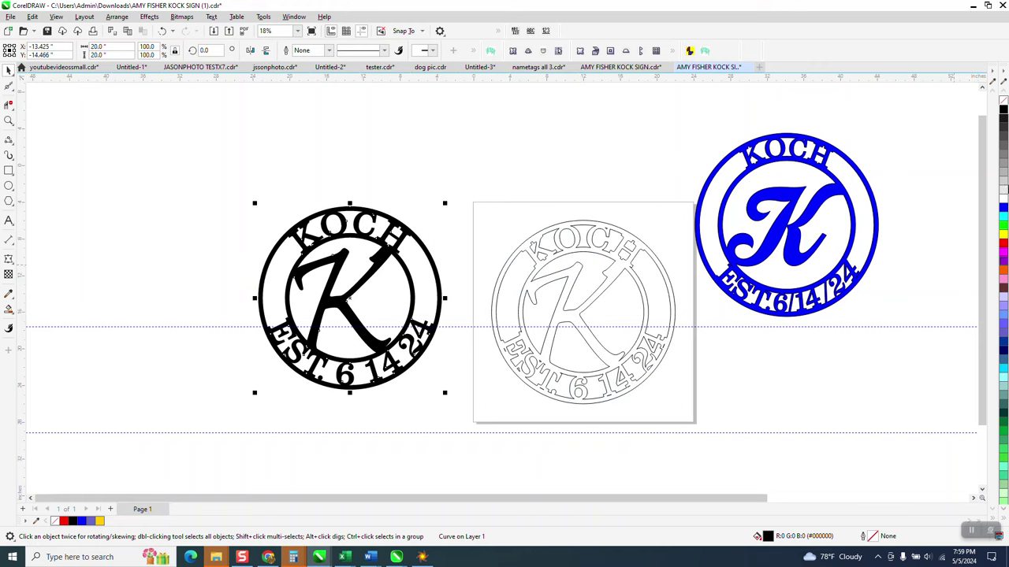
left_click(1004, 100)
right_click(1002, 246)
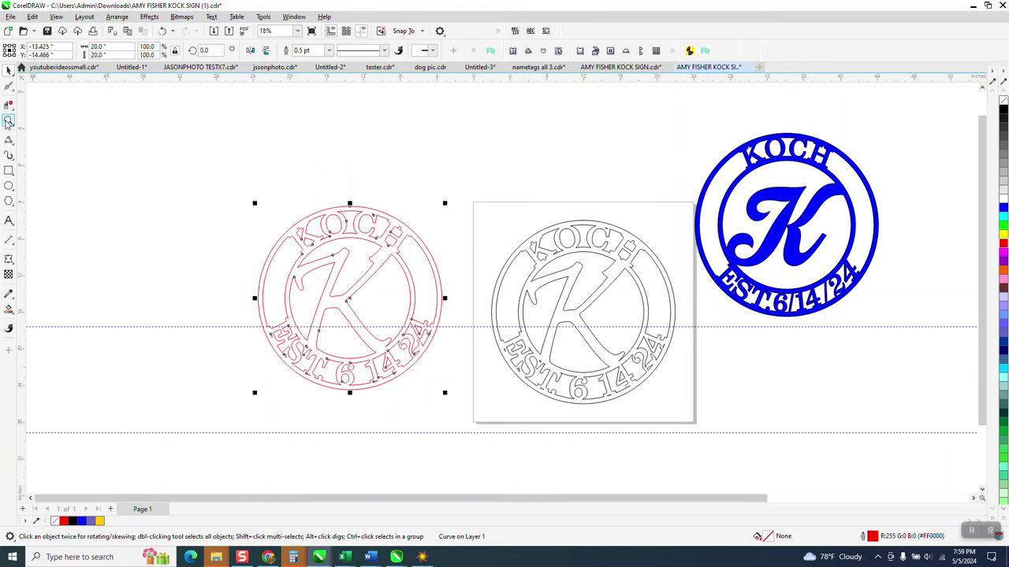
left_click(8, 120)
left_click_drag(277, 193, 456, 271)
scroll(456, 271, "down", 5)
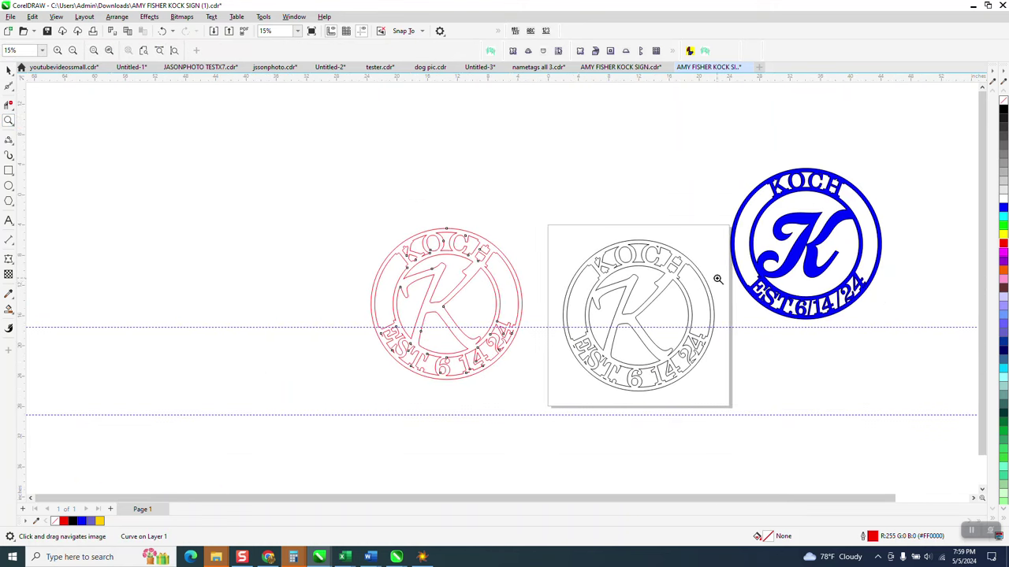
left_click(8, 69)
left_click_drag(793, 227, 291, 293)
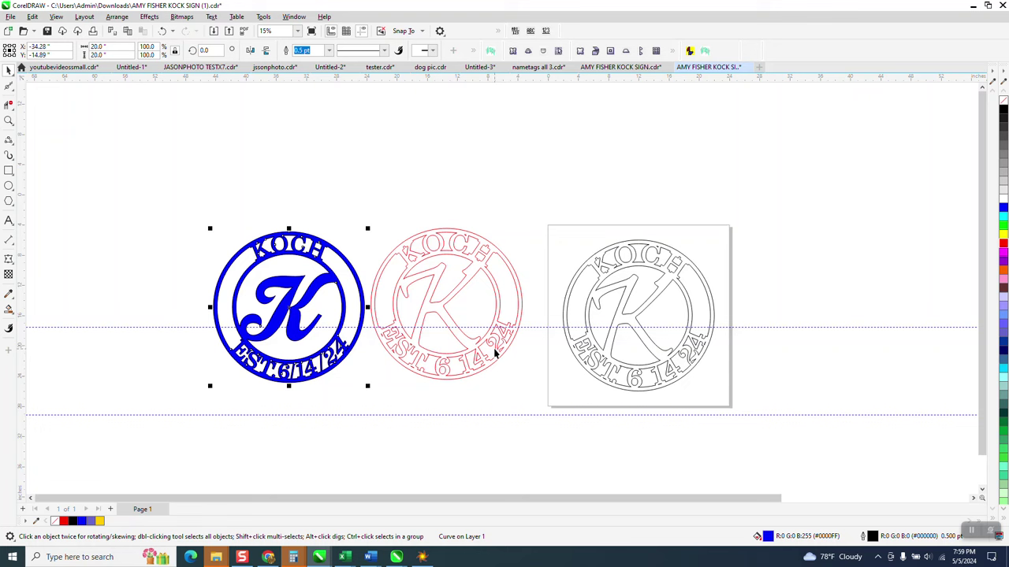
left_click(8, 120)
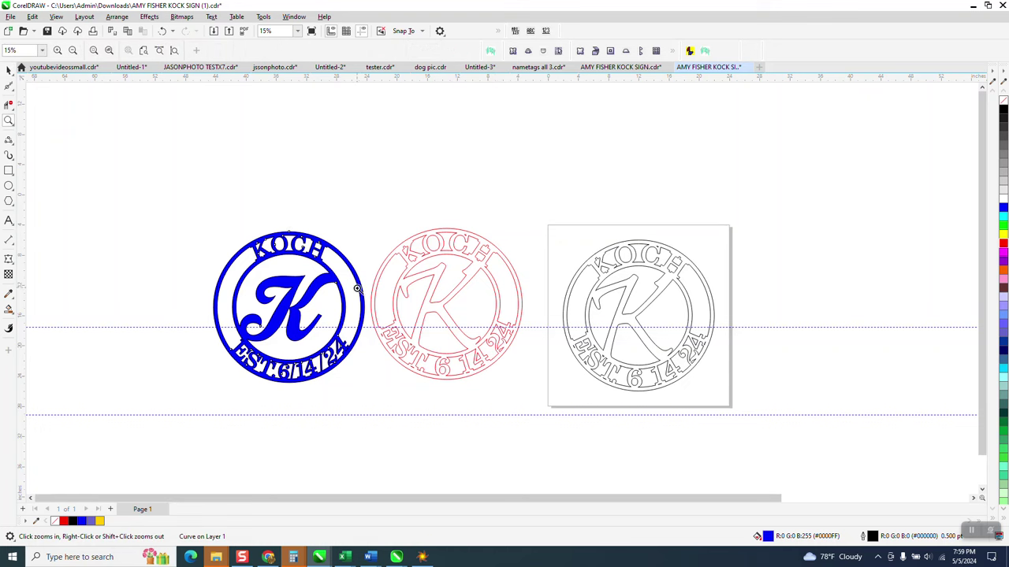
left_click_drag(358, 290, 656, 423)
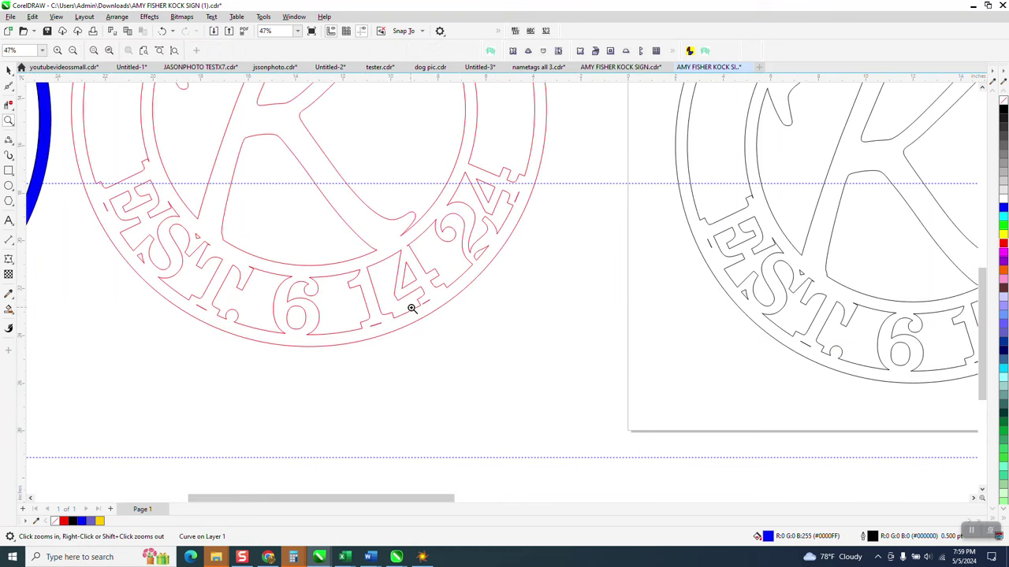
left_click(9, 105)
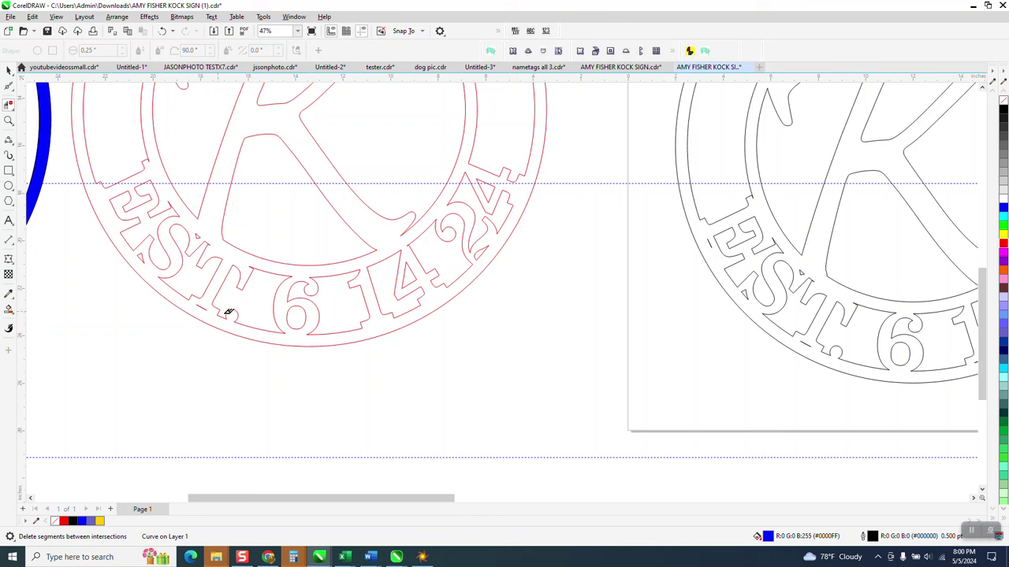
scroll(232, 315, "down", 4)
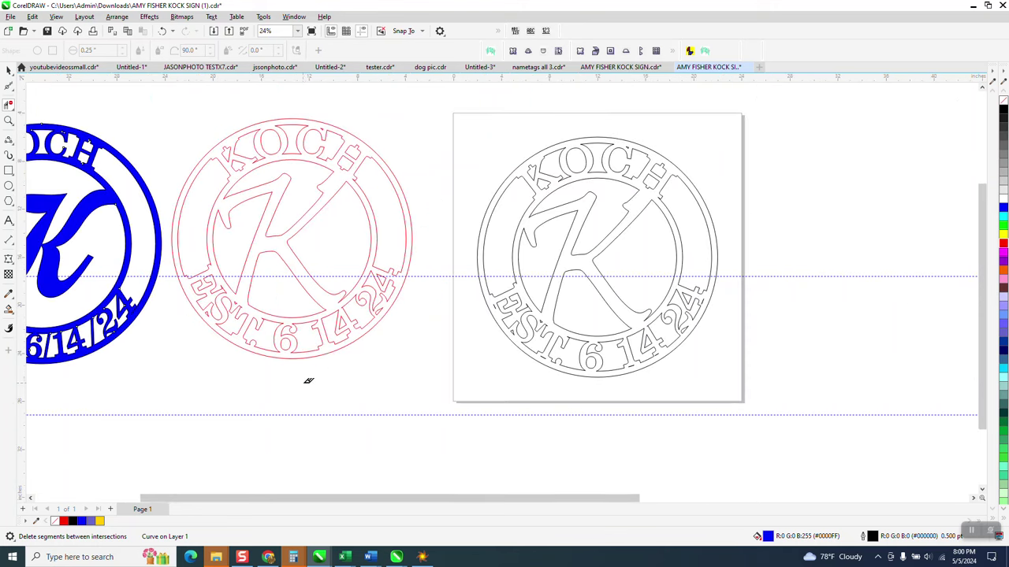
left_click(8, 119)
left_click_drag(232, 168, 451, 275)
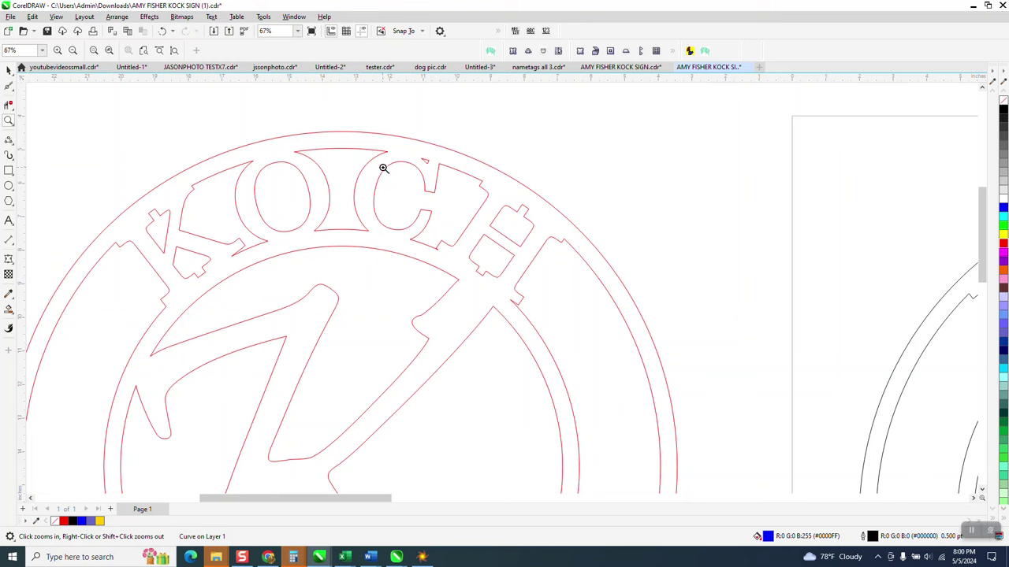
scroll(319, 142, "down", 5)
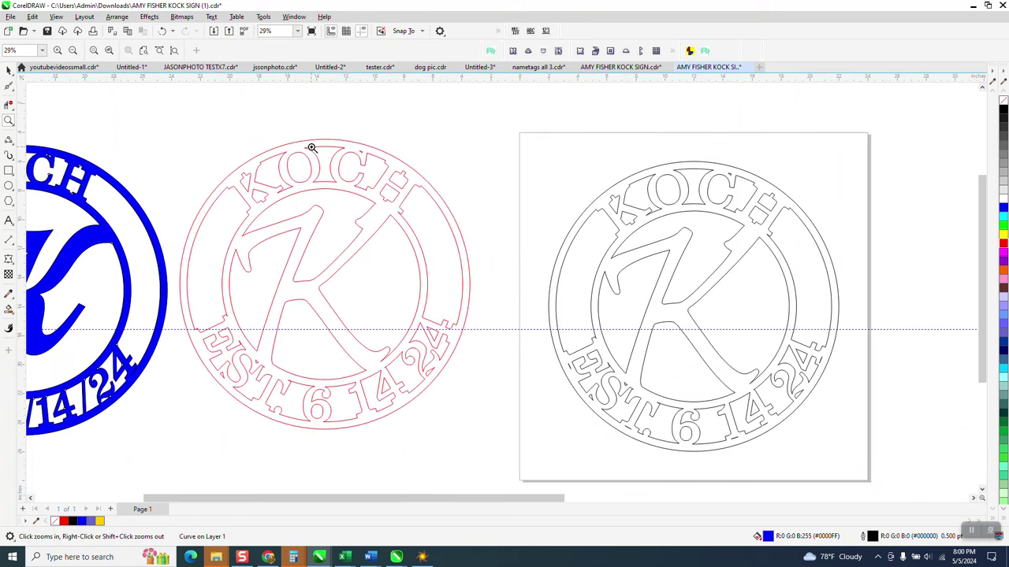
left_click(9, 309)
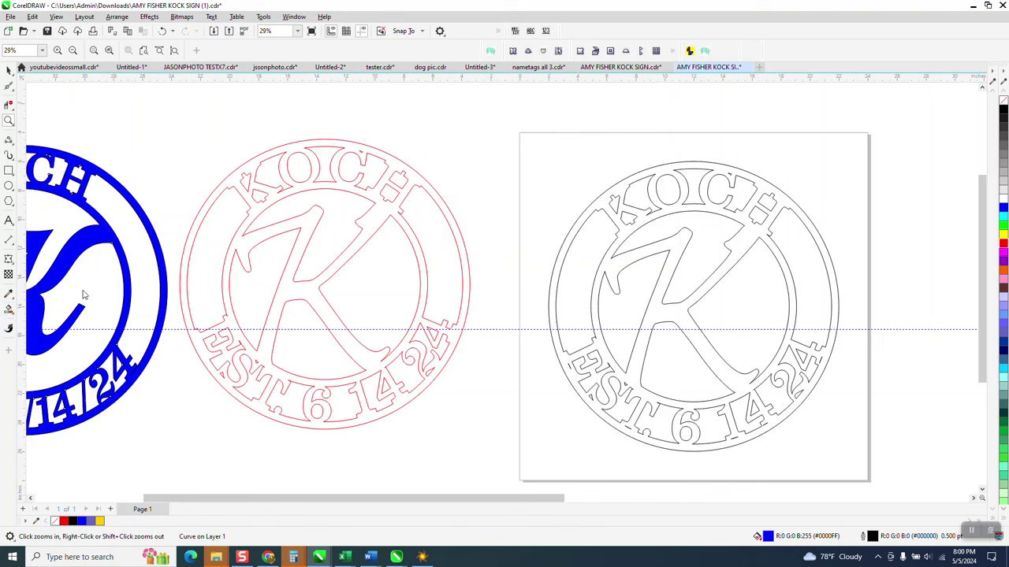
- Smart Fill the red-outline sign and the blue logo solid black, then select the script-K design
left_click(188, 251)
left_click(156, 249)
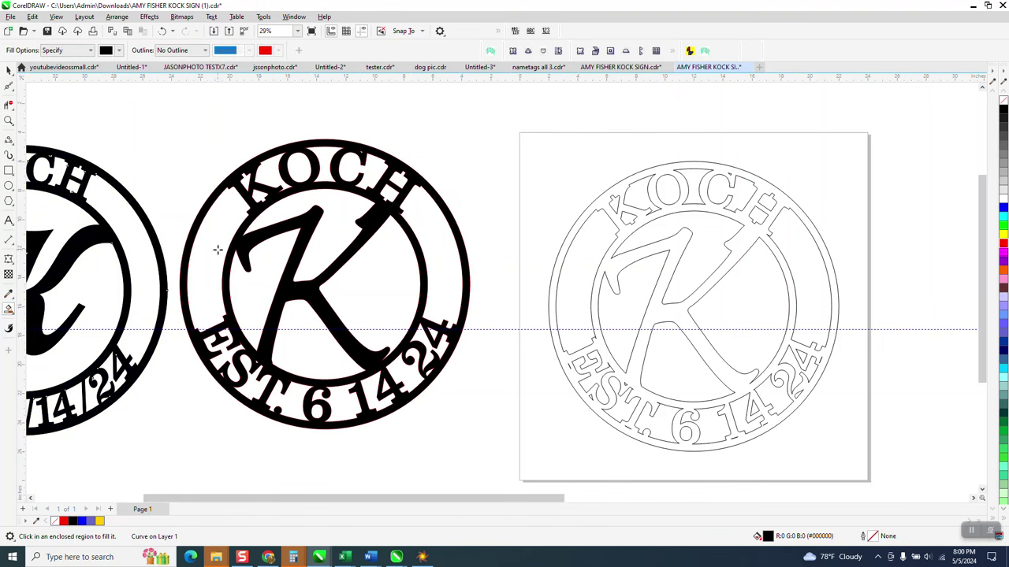
scroll(351, 248, "down", 4)
left_click(9, 71)
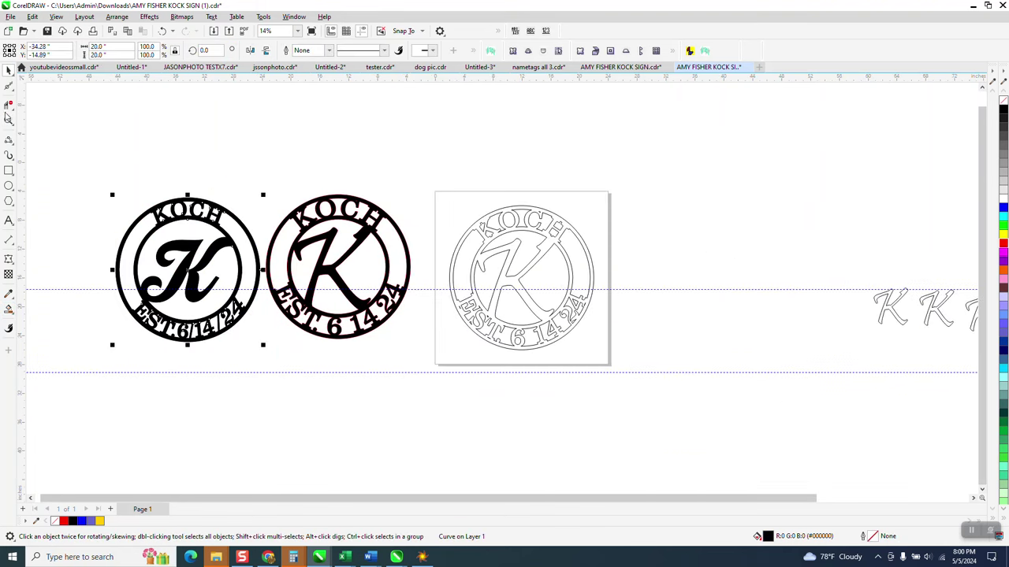
left_click(9, 120)
left_click_drag(96, 179, 478, 388)
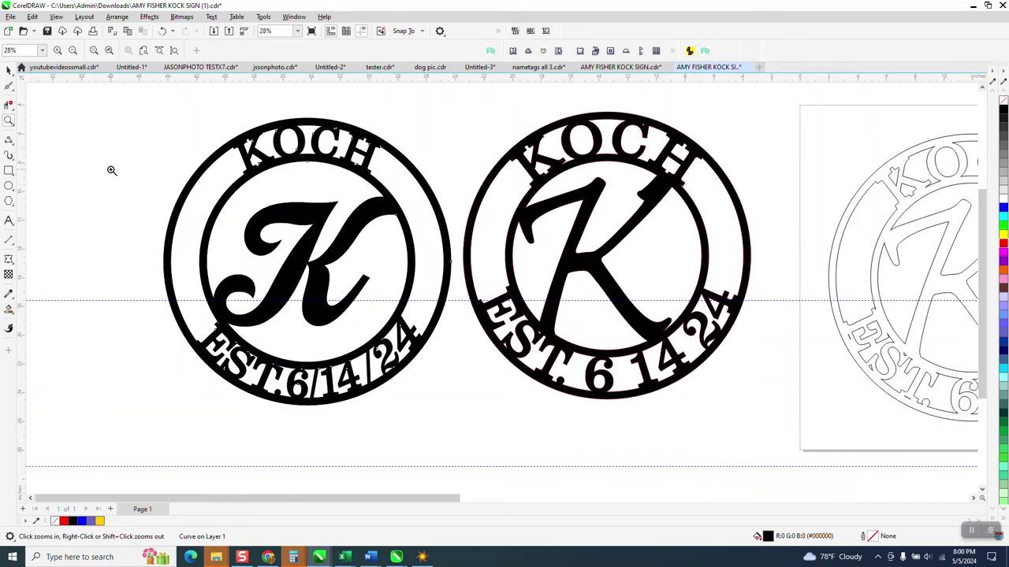
left_click(9, 71)
left_click(364, 247)
key("space")
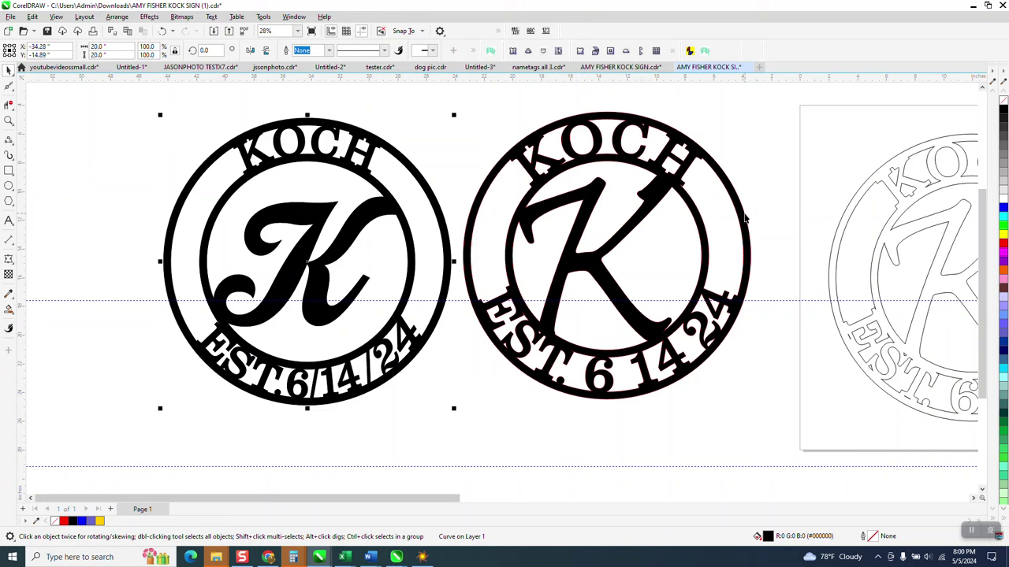
scroll(745, 218, "down", 2)
- Move the black block-K KOCH sign beside the script-K sign and frame both black designs
left_click_drag(749, 226, 428, 228)
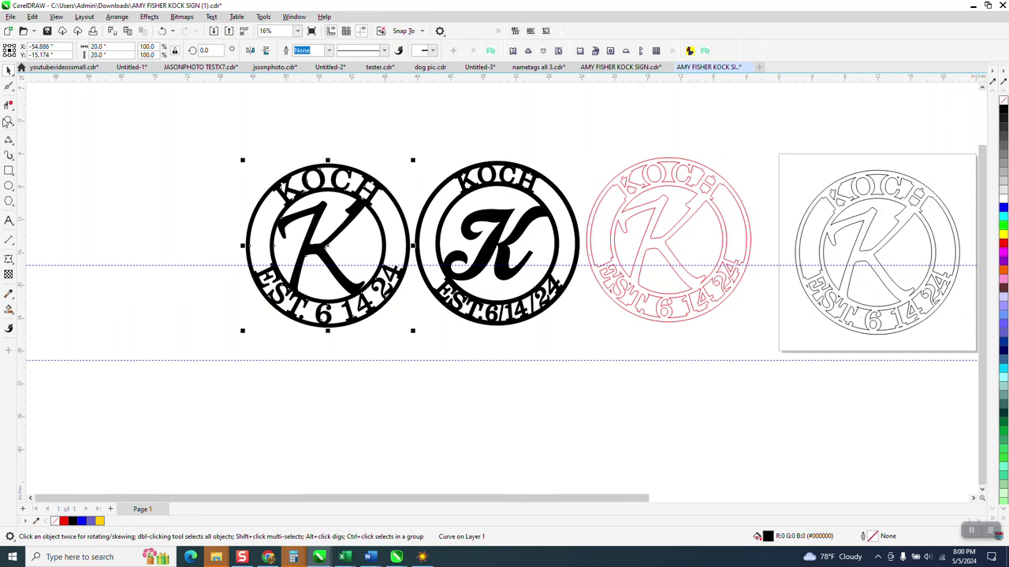
left_click_drag(342, 177, 607, 394)
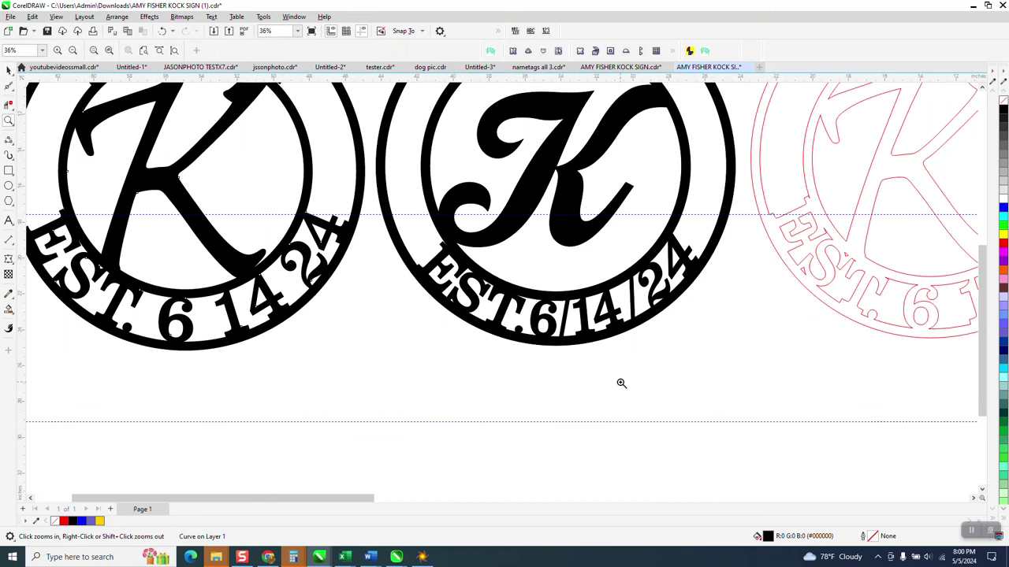
scroll(421, 335, "down", 1)
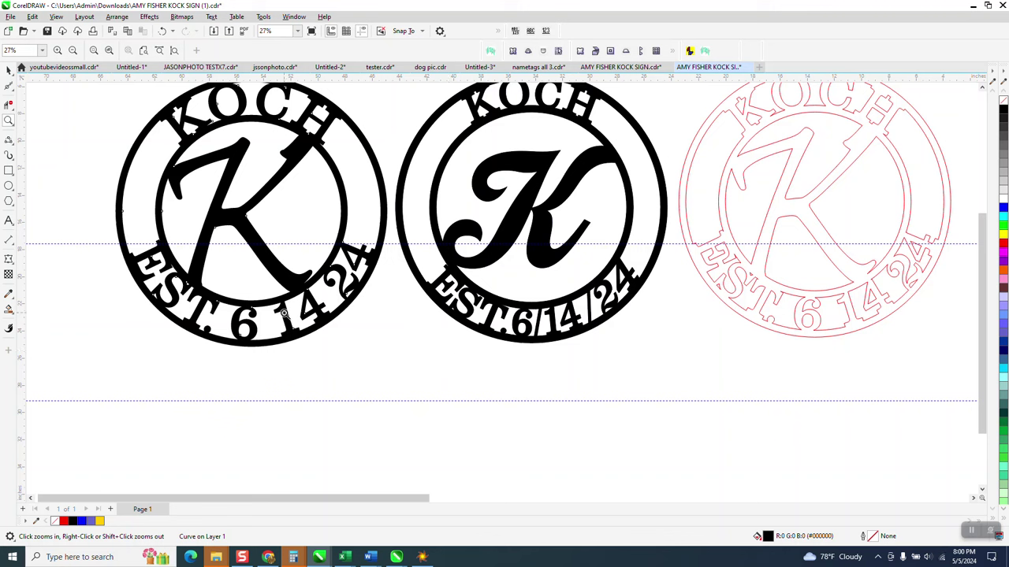
scroll(344, 197, "down", 1)
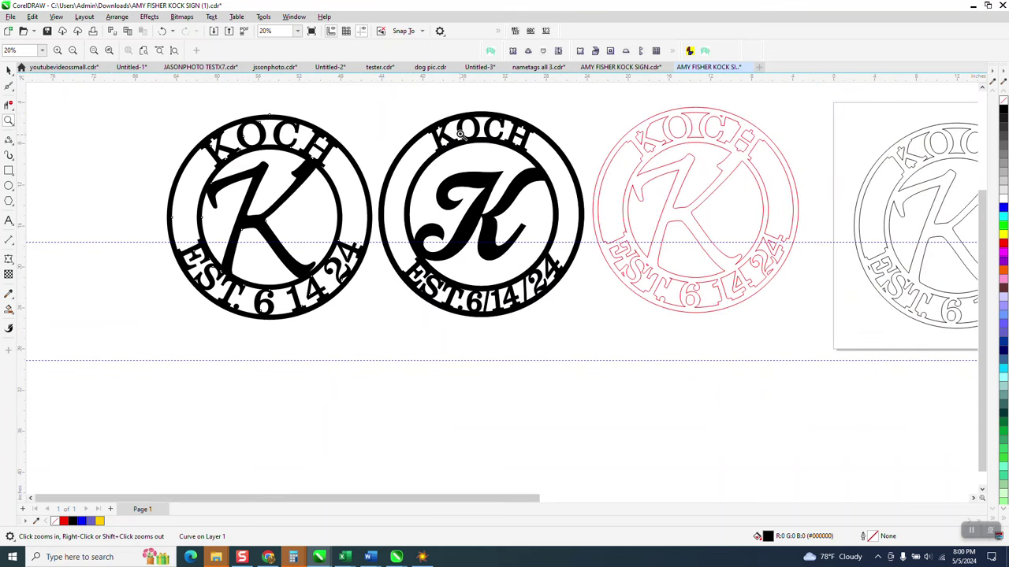
scroll(521, 193, "down", 1)
scroll(626, 248, "down", 2)
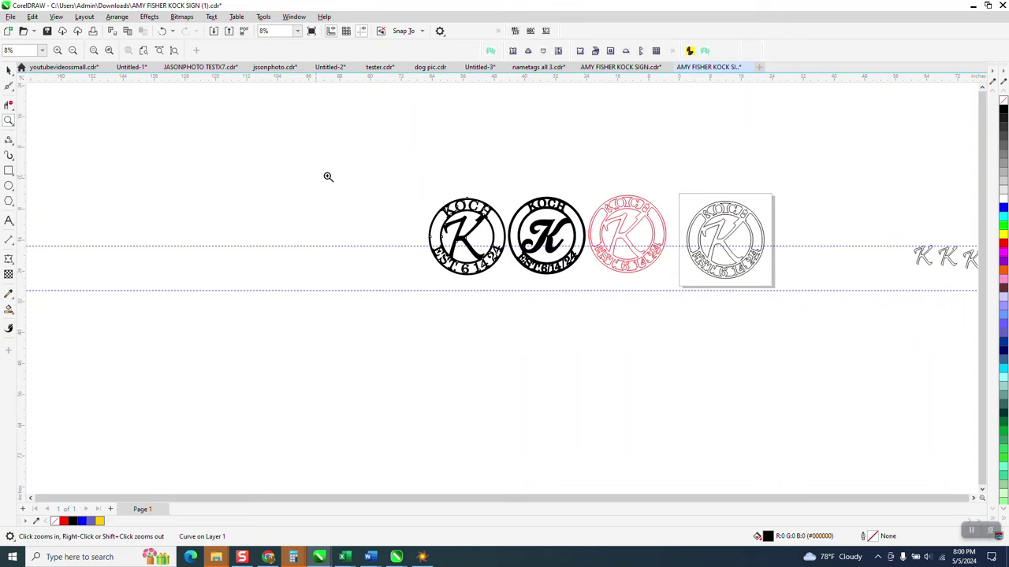
left_click_drag(384, 179, 630, 290)
scroll(406, 283, "down", 1)
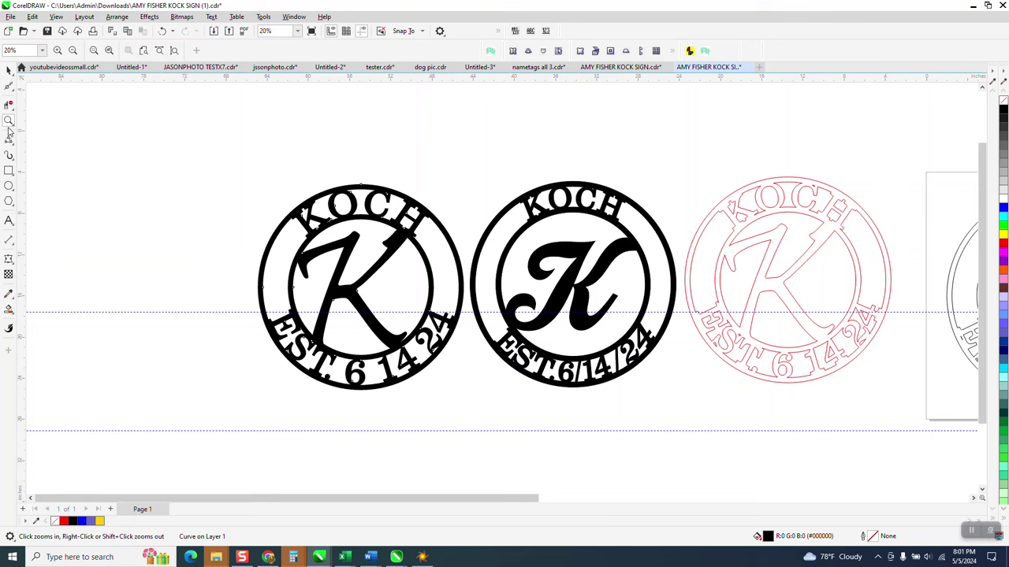
left_click_drag(256, 188, 779, 426)
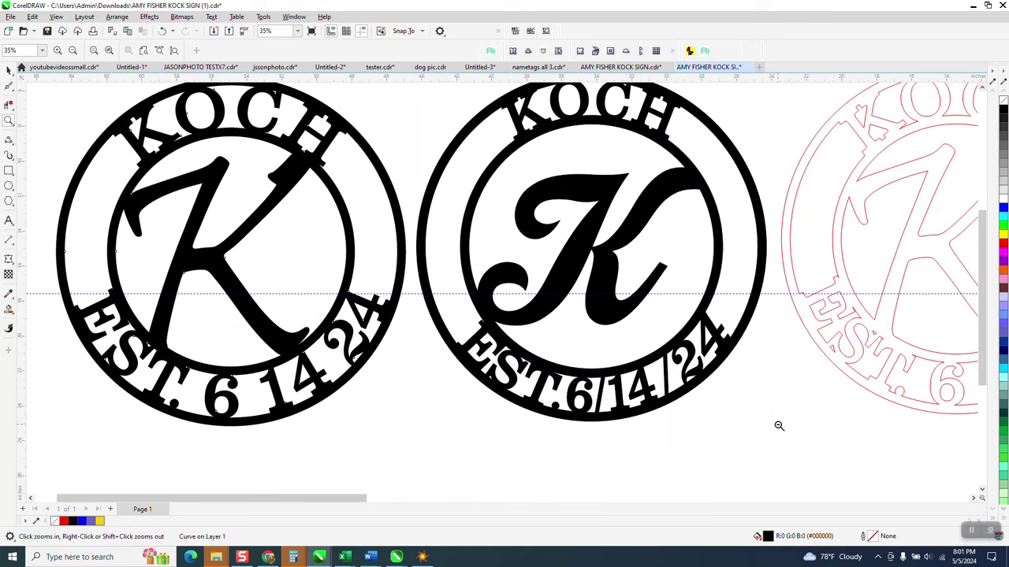